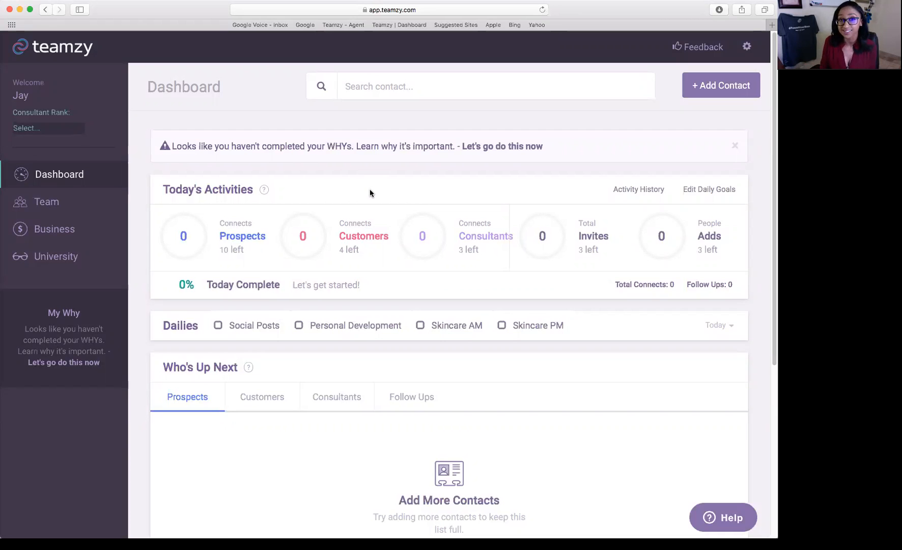
Open the settings gear dropdown at the top right of the Dashboard.
left_click(747, 47)
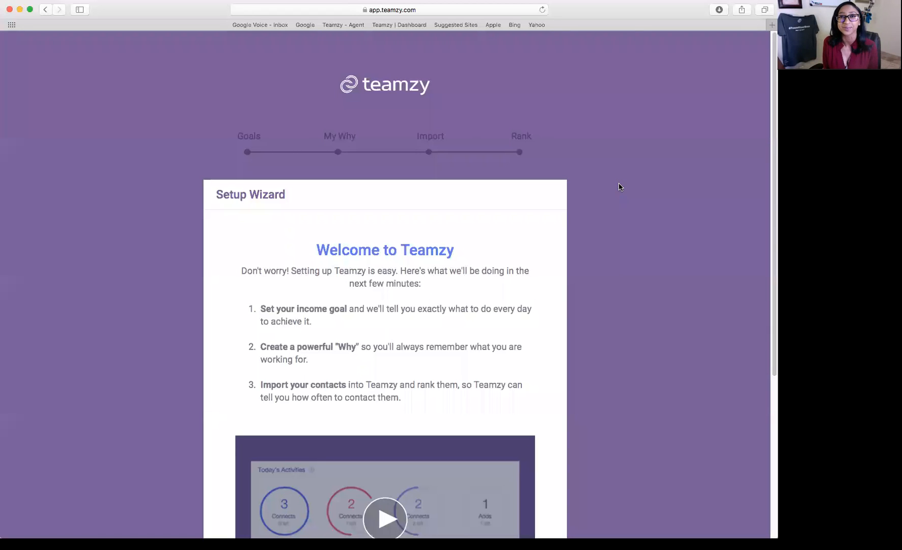
Start the Setup Wizard from the bottom of its welcome page.
scroll(666, 188, "down", 3)
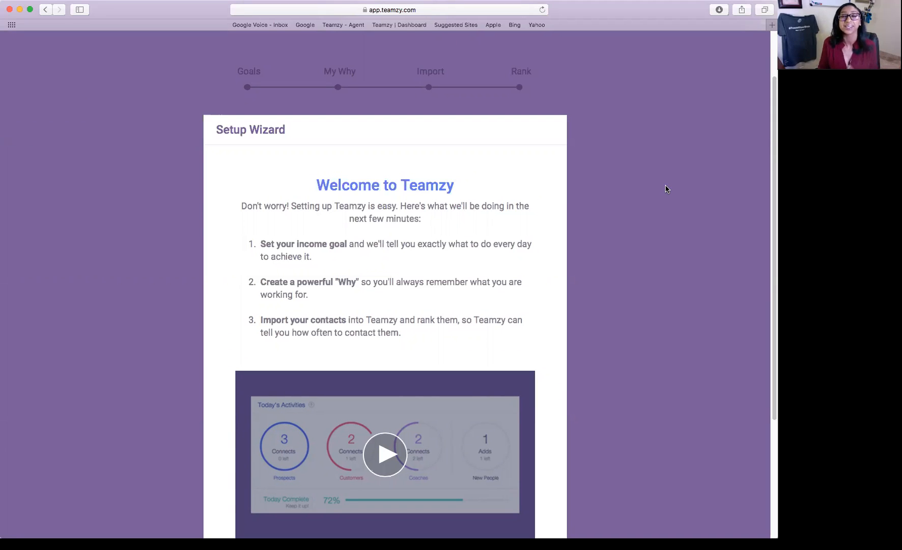
scroll(643, 282, "down", 5)
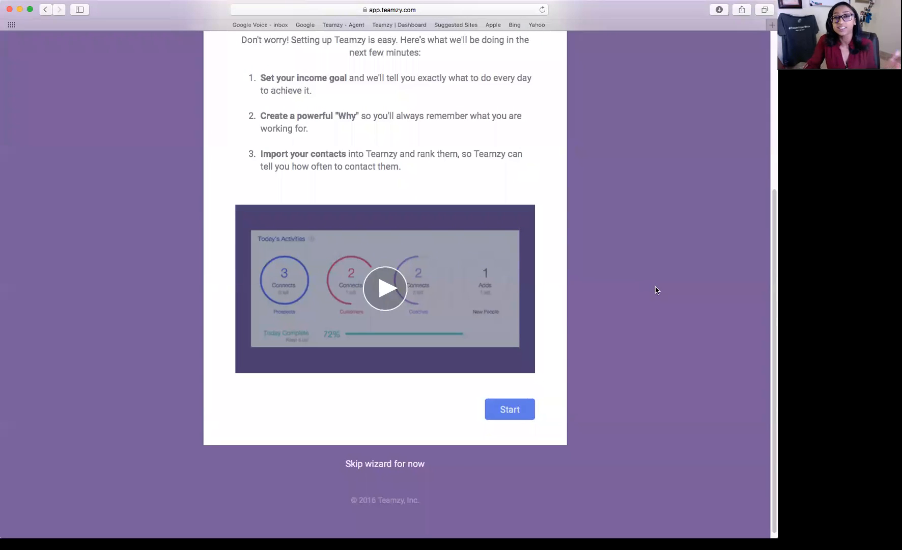
left_click(527, 414)
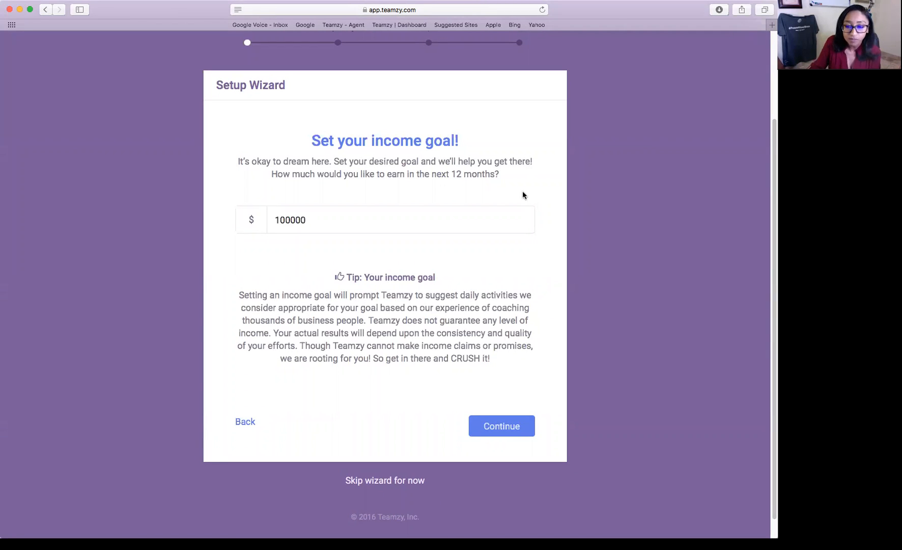
Keep the $100,000 yearly income goal and continue to the 2,899-connects estimate.
left_click(495, 437)
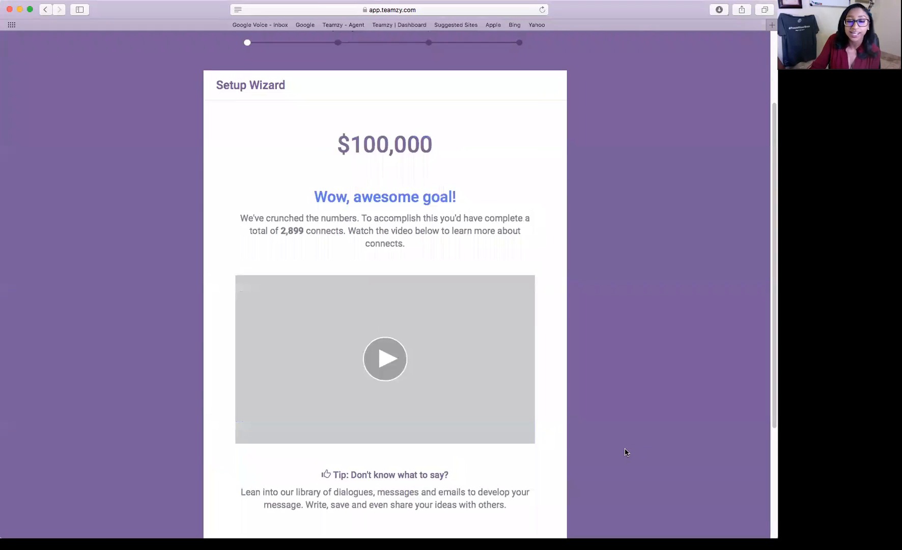
Scroll below the explainer video on the $100,000 goal summary page.
scroll(626, 452, "down", 3)
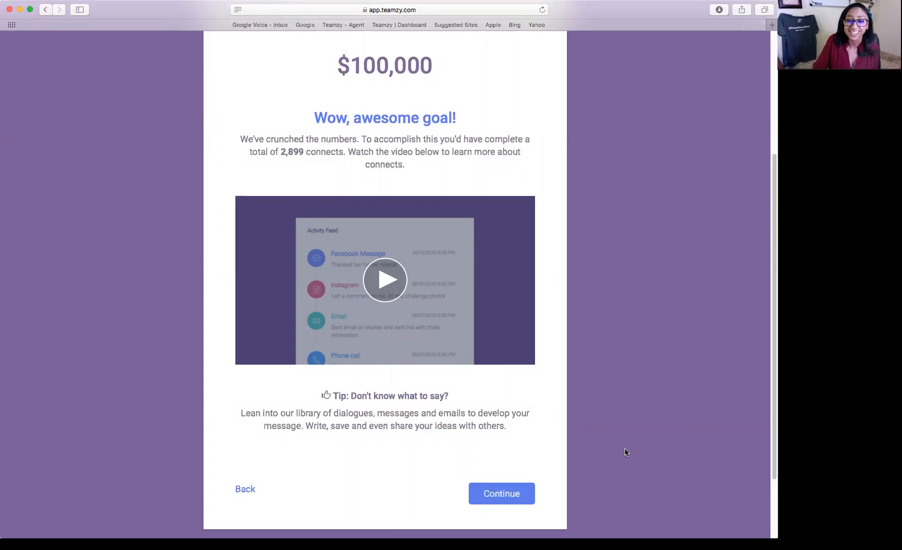
scroll(624, 438, "down", 4)
left_click(527, 406)
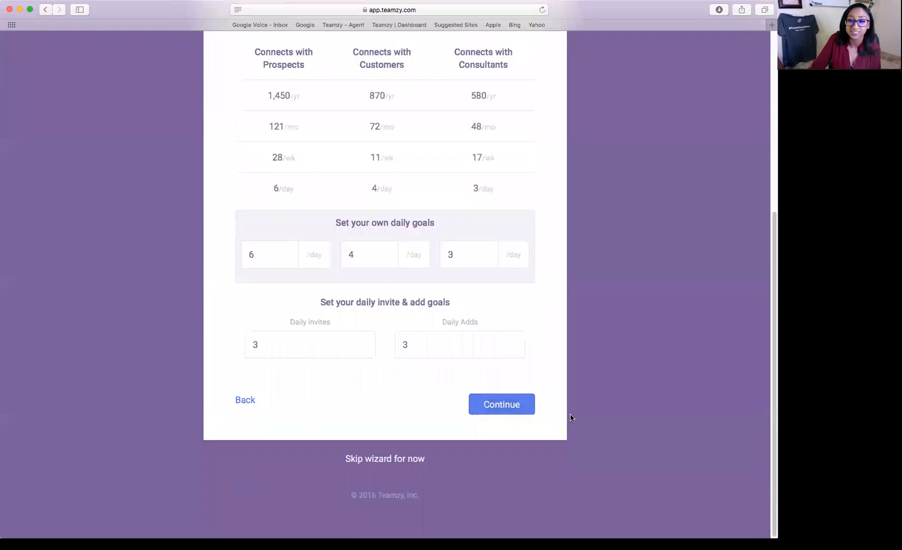
scroll(580, 417, "up", 3)
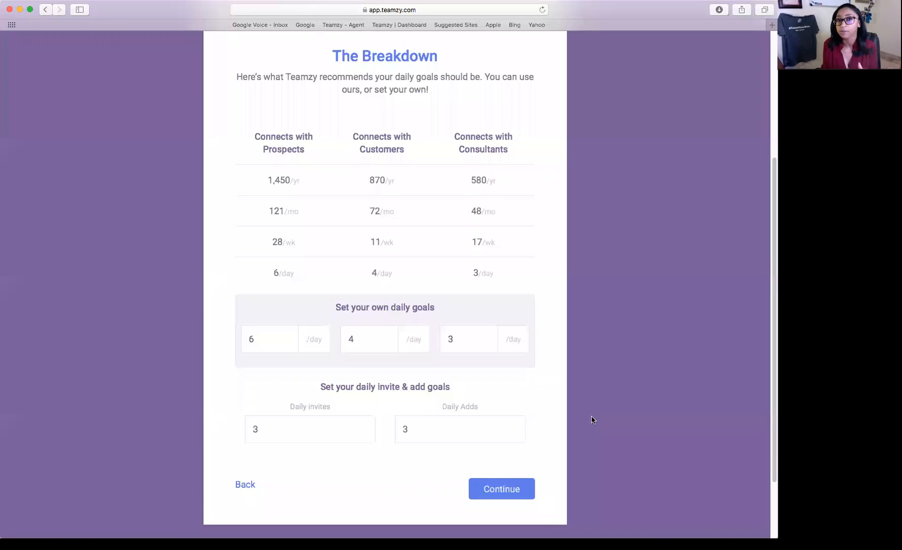
scroll(575, 402, "down", 2)
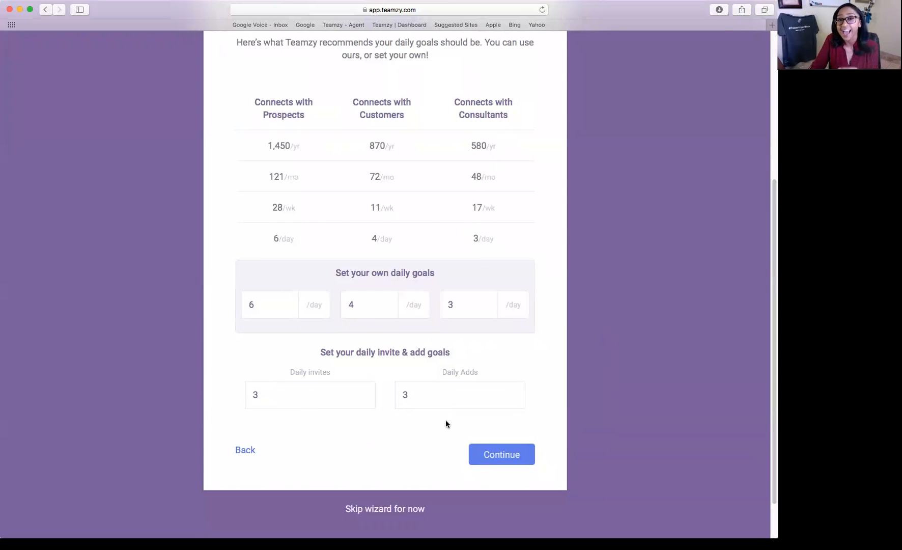
scroll(589, 361, "down", 1)
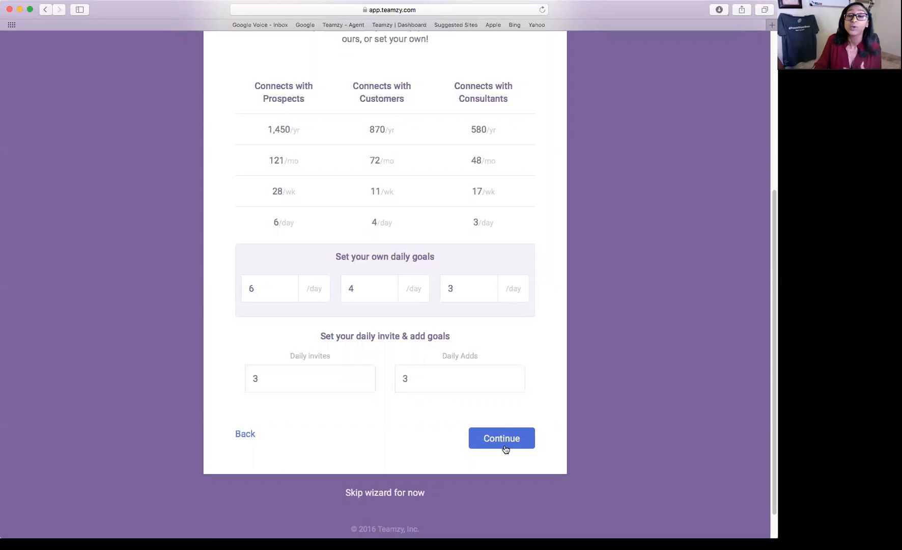
mouse_move(276, 295)
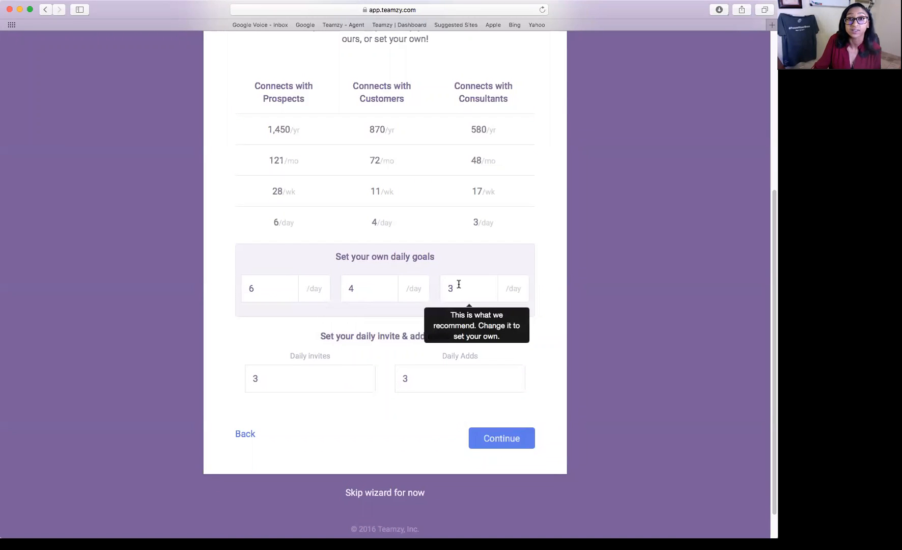
scroll(535, 320, "down", 2)
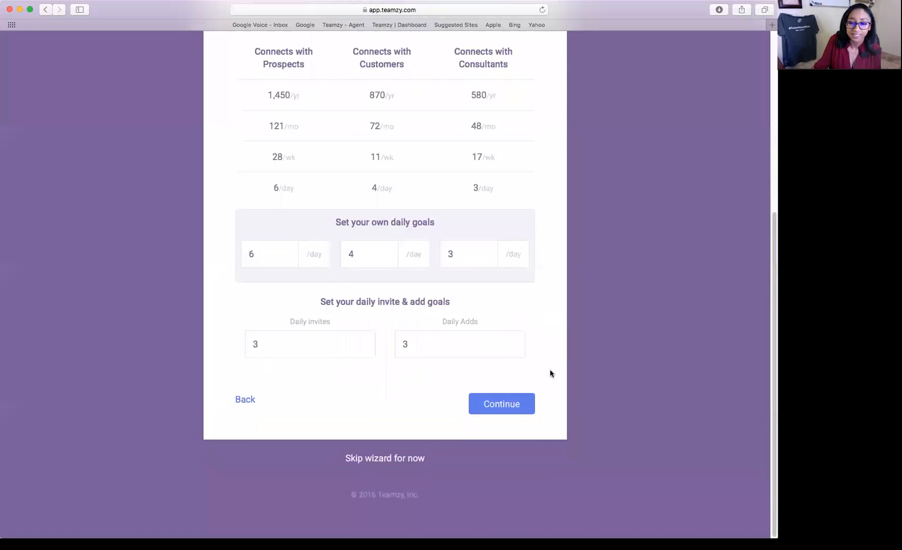
Accept the recommended daily goals and continue past the Finding your why intro.
left_click(515, 407)
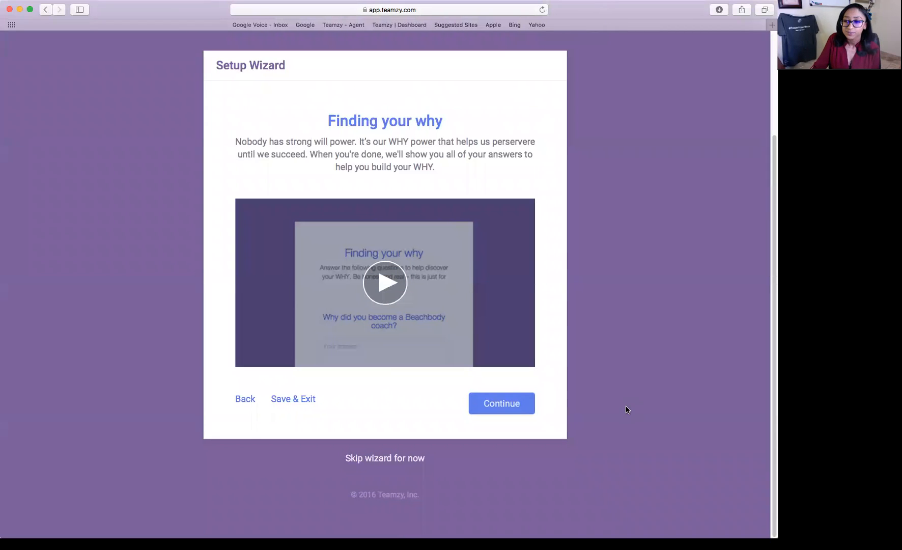
scroll(627, 410, "up", 1)
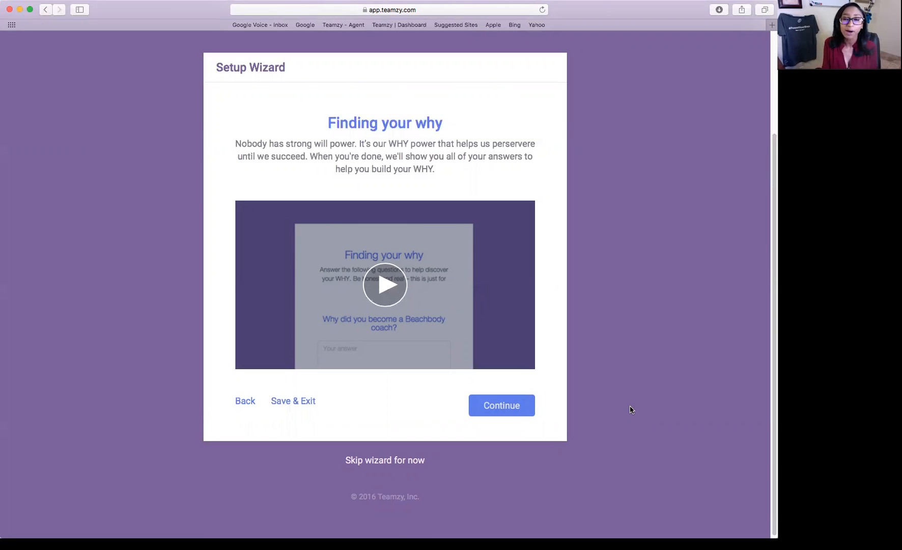
left_click(519, 413)
Scroll through the blank Finding your why questions down to the My WHY statement.
scroll(659, 462, "down", 2)
scroll(660, 462, "down", 3)
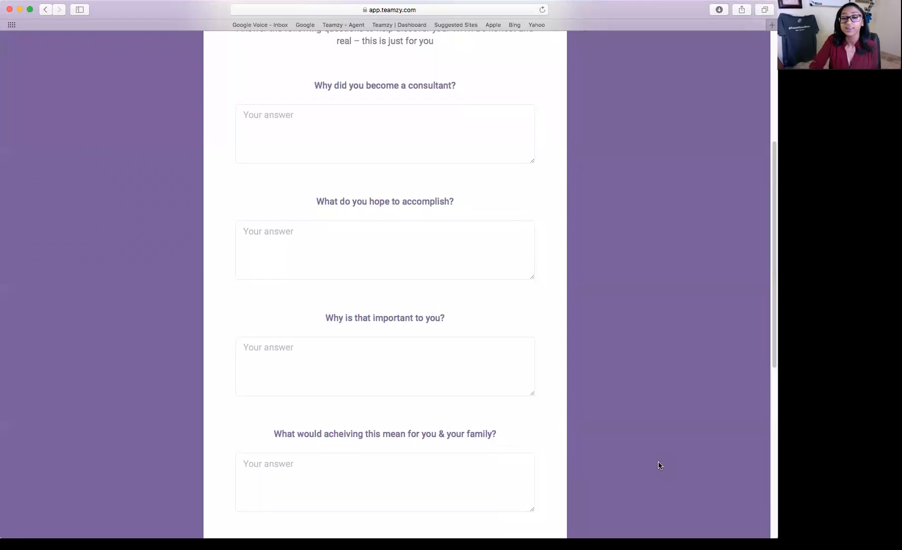
scroll(690, 446, "down", 1)
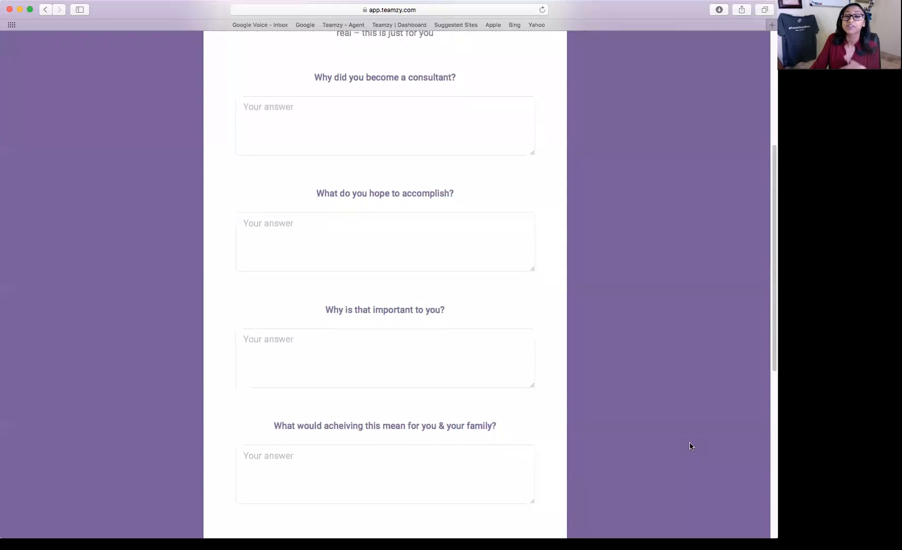
scroll(691, 446, "up", 2)
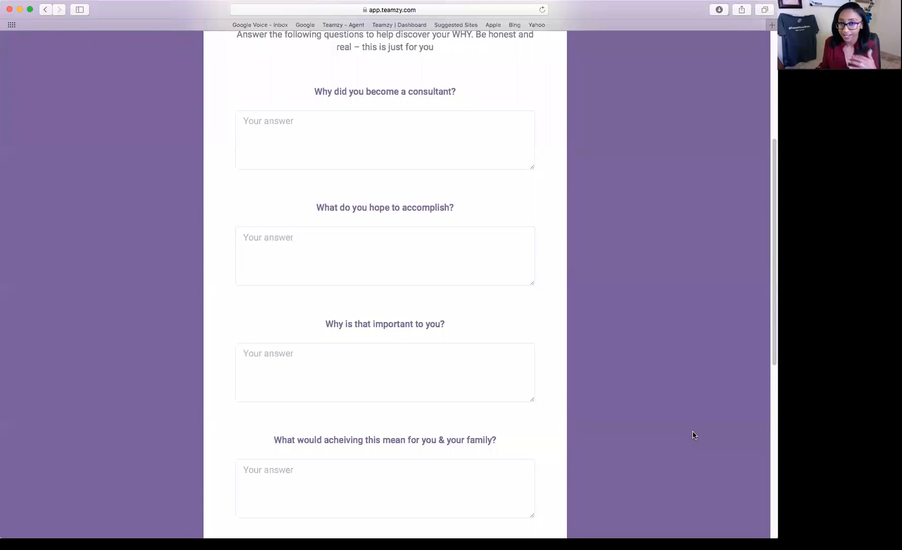
scroll(687, 425, "down", 10)
scroll(692, 425, "down", 3)
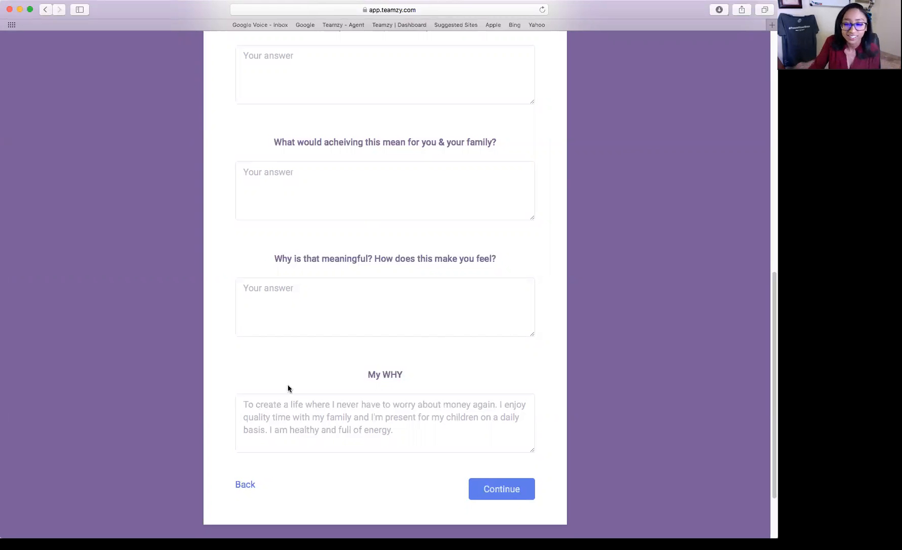
left_click(491, 489)
scroll(596, 437, "up", 4)
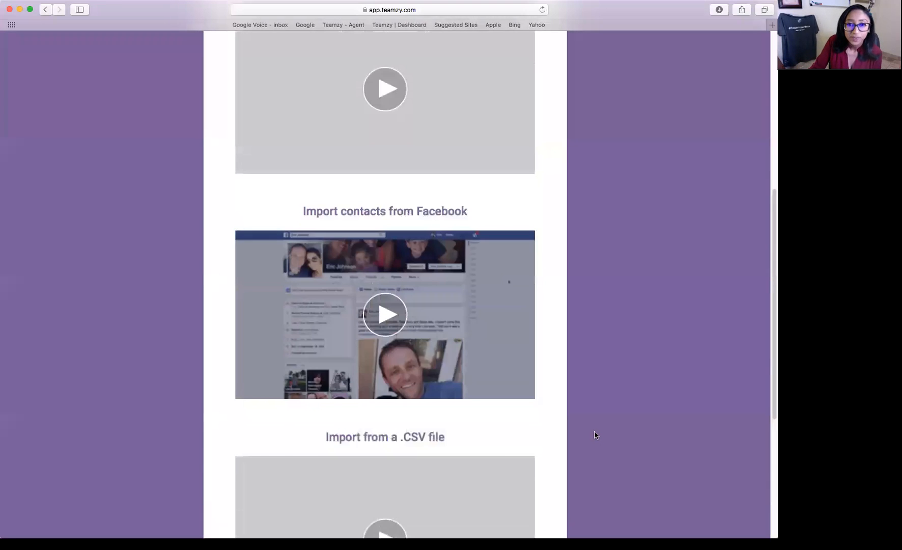
scroll(596, 435, "up", 3)
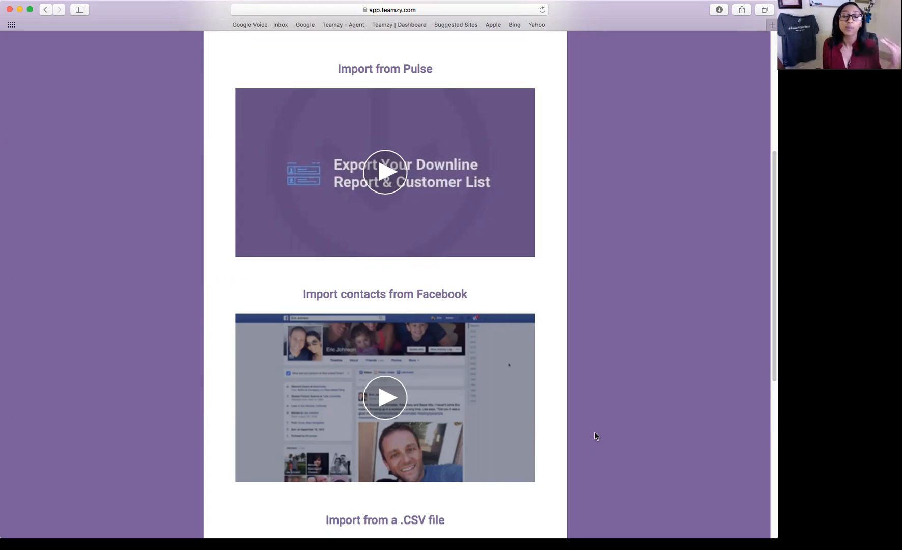
scroll(585, 433, "down", 3)
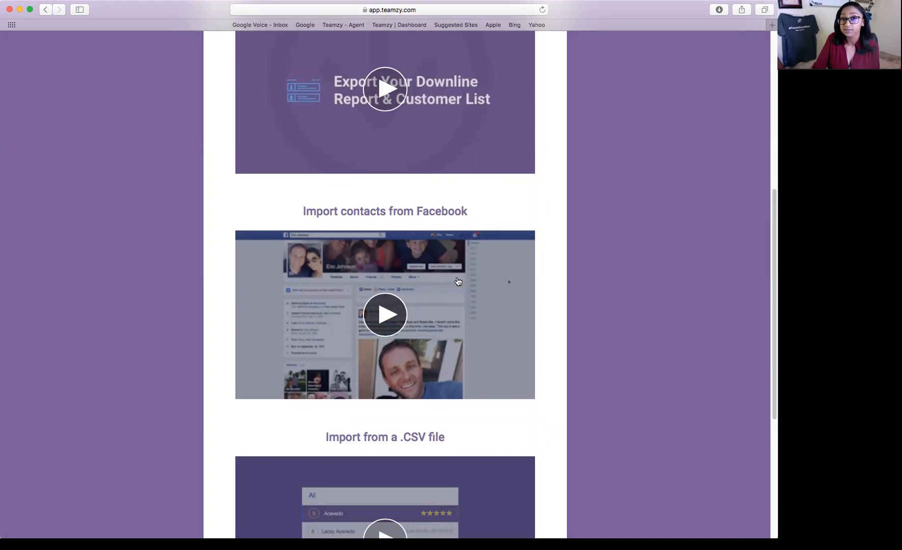
scroll(458, 281, "down", 1)
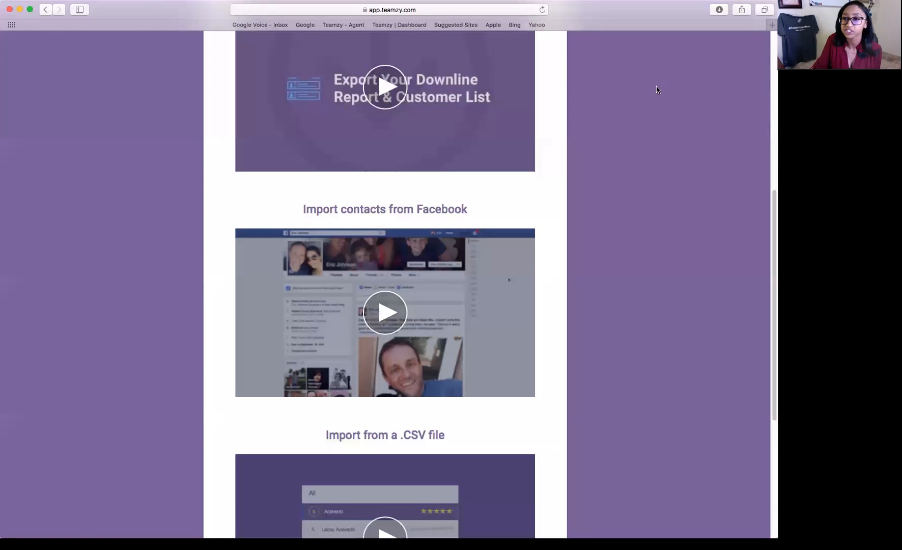
Open facebook.com in a new browser tab.
key("super+t")
type("facebook.com")
key("Return")
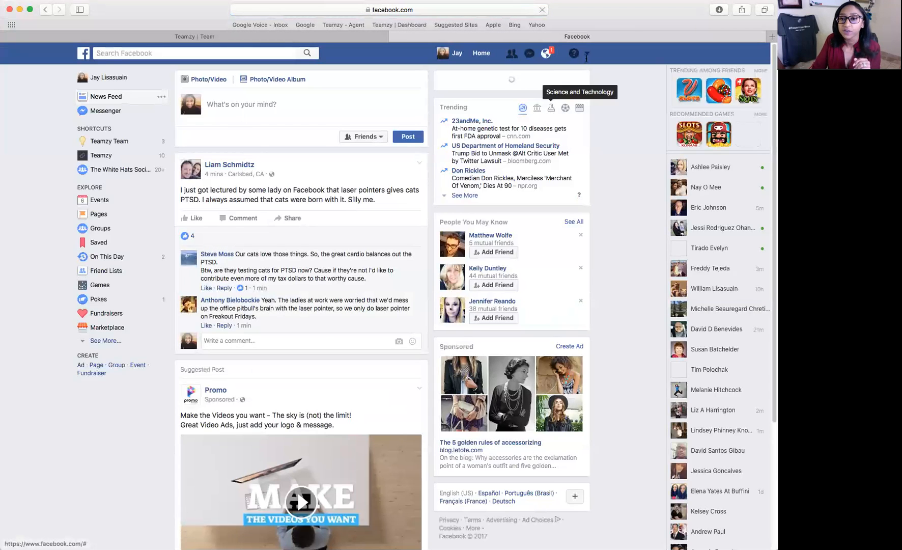
Go to Facebook's Download Your Information page in settings, then return to the Teamzy tab.
left_click(587, 53)
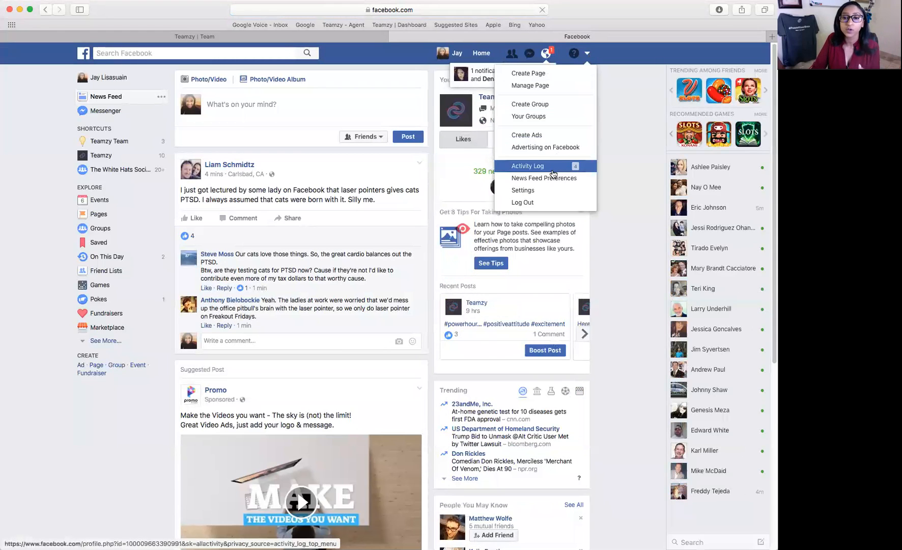
left_click(565, 191)
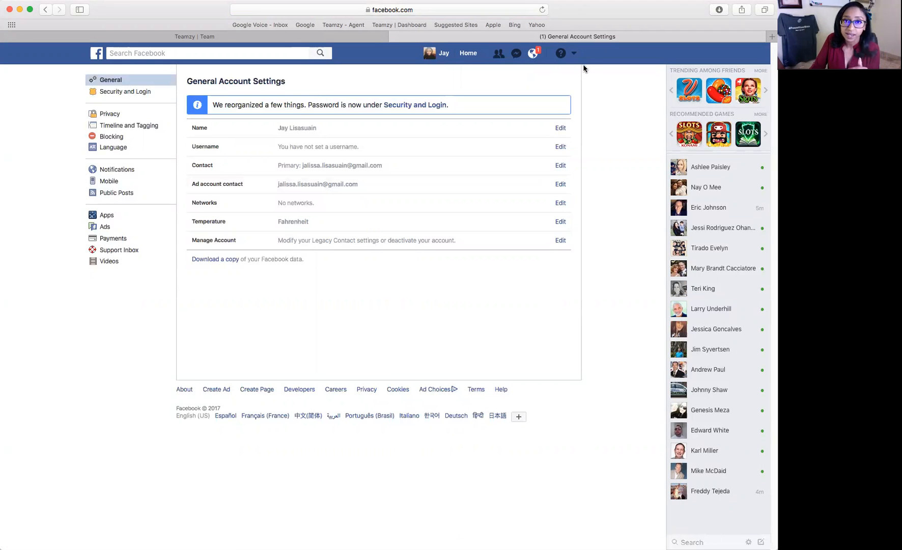
left_click(219, 261)
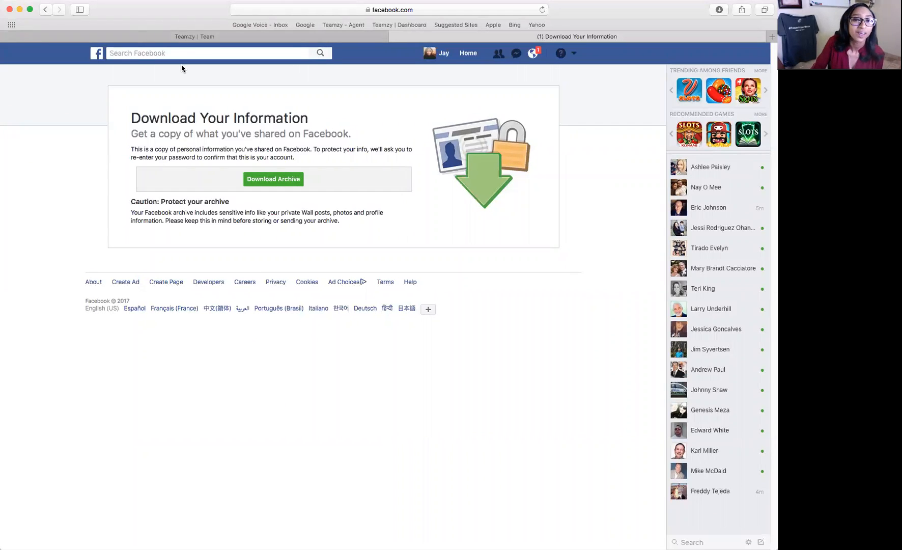
left_click(196, 37)
scroll(655, 318, "down", 1)
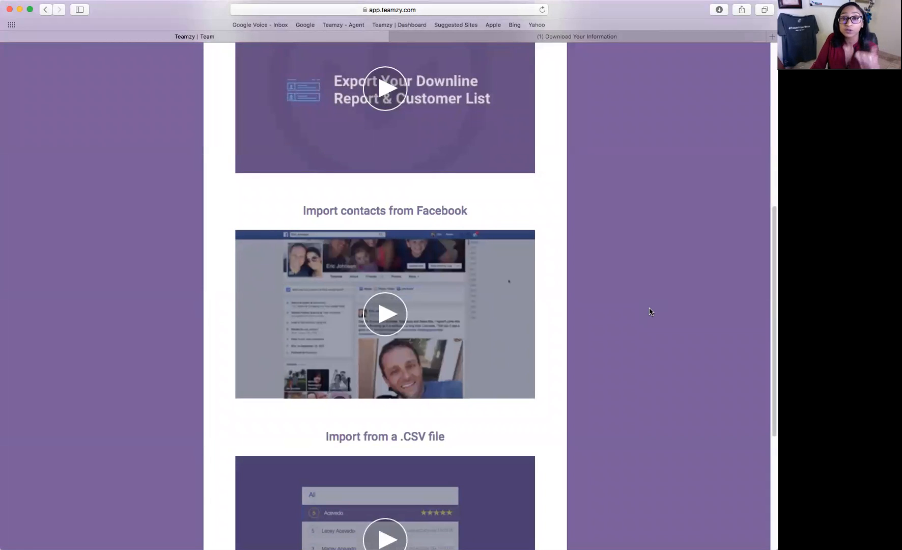
scroll(649, 308, "up", 1)
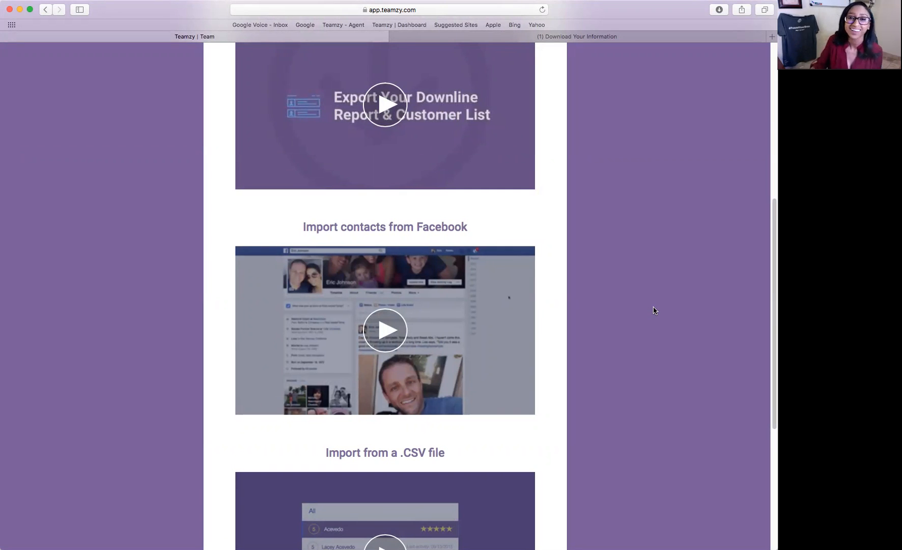
scroll(654, 310, "up", 2)
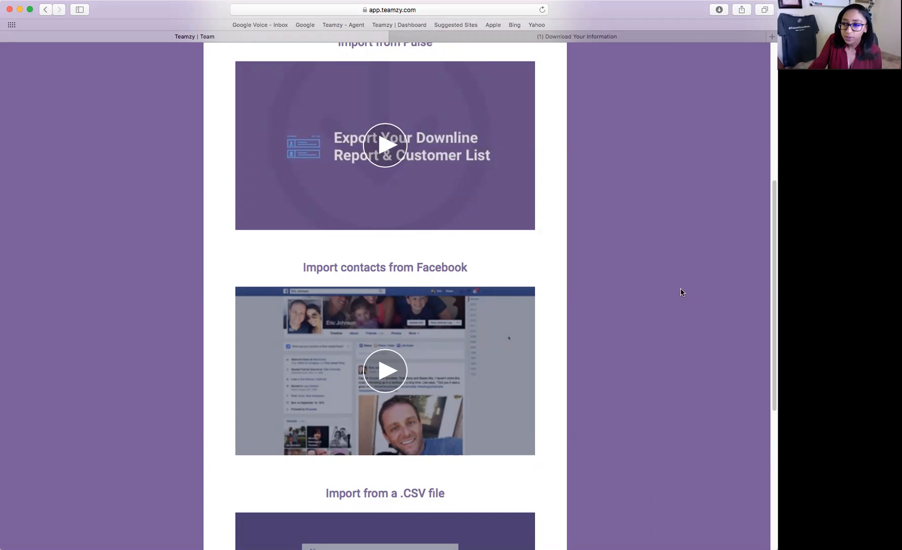
Scroll past the CSV tutorial video and continue to the Import Contacts upload page.
scroll(680, 294, "down", 3)
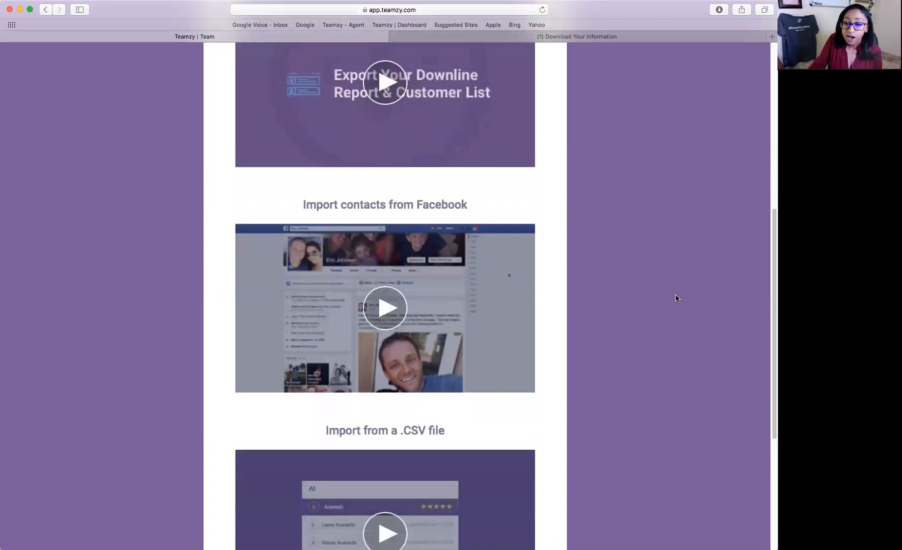
scroll(677, 297, "down", 4)
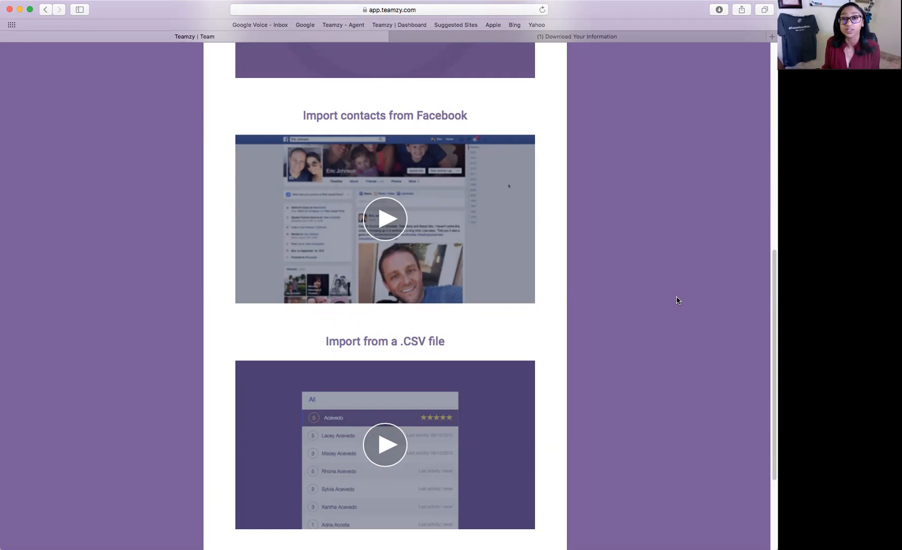
scroll(677, 299, "down", 3)
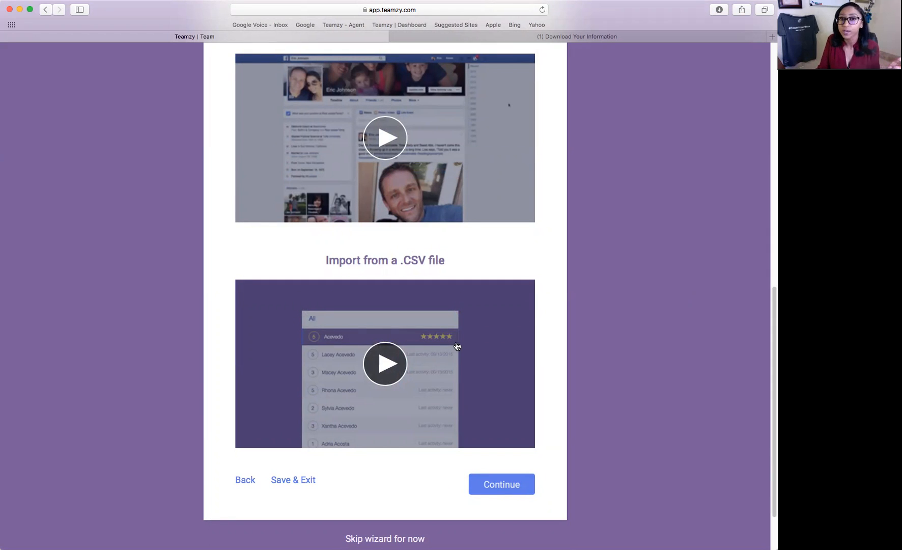
left_click(515, 490)
Check the accepted file types and open the file browser via Choose File.
scroll(666, 497, "down", 2)
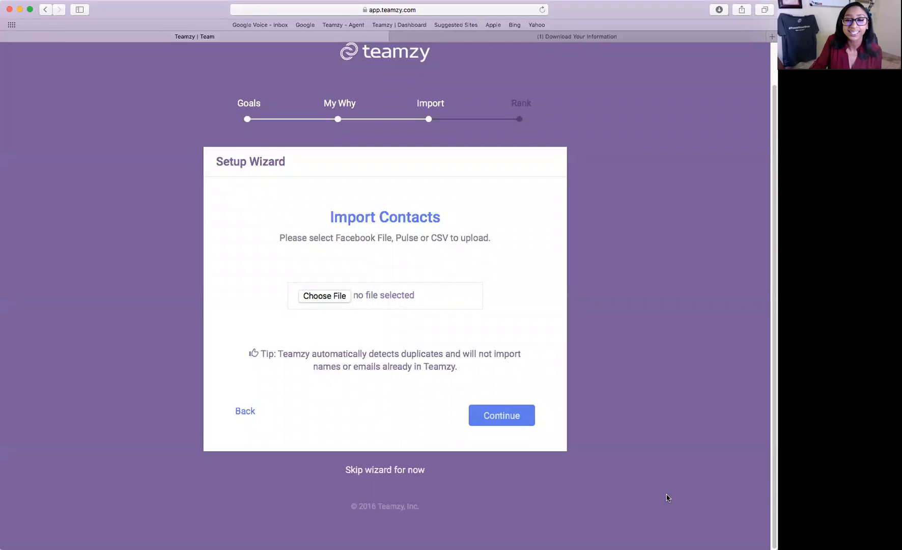
left_click_drag(279, 240, 458, 239)
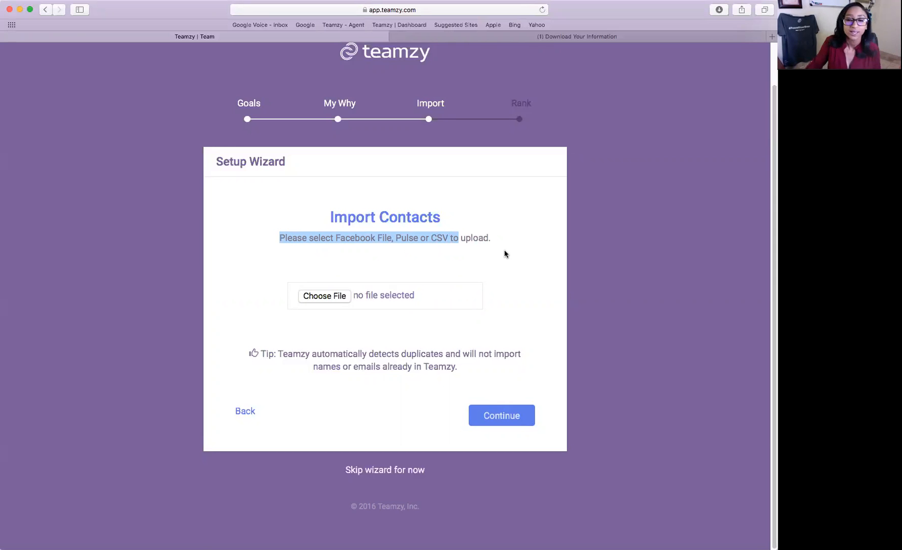
left_click(347, 294)
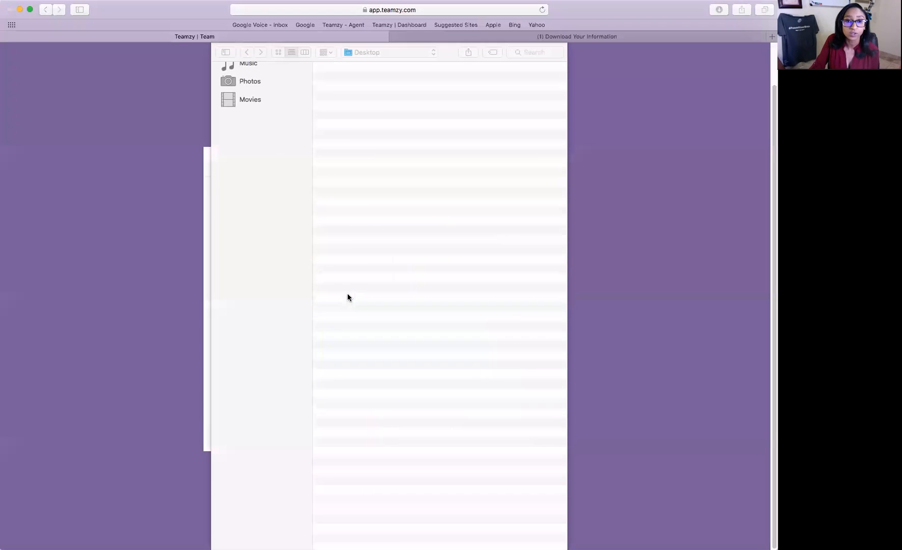
Upload the importdemo file from the Desktop as the contacts import.
left_click(402, 88)
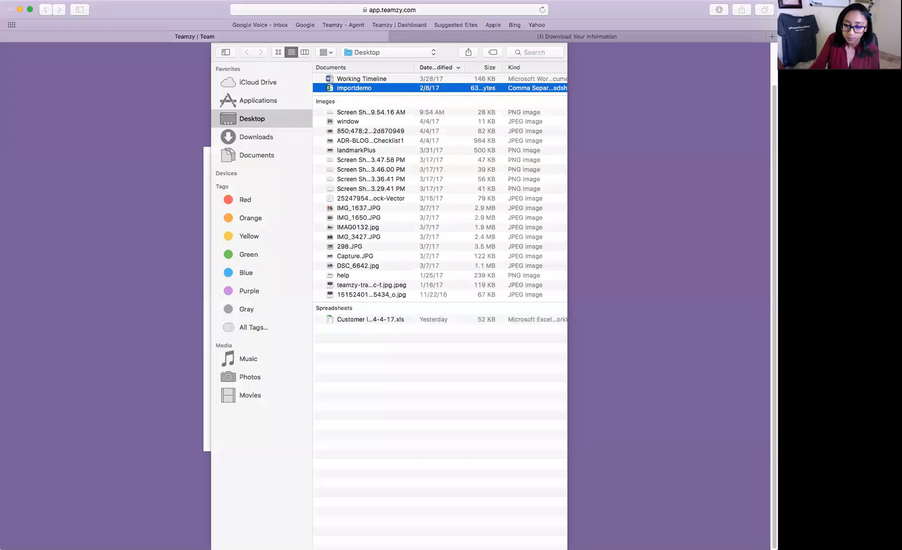
key("Return")
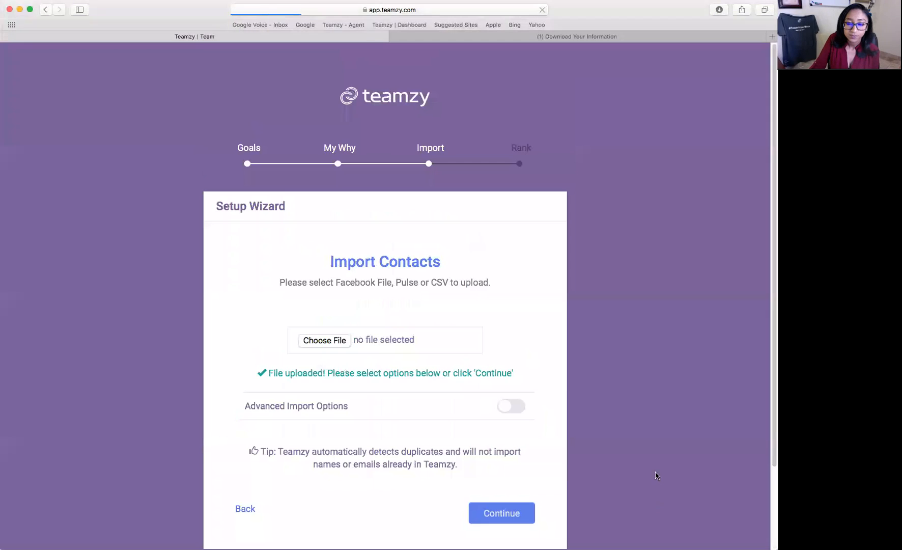
scroll(656, 475, "down", 2)
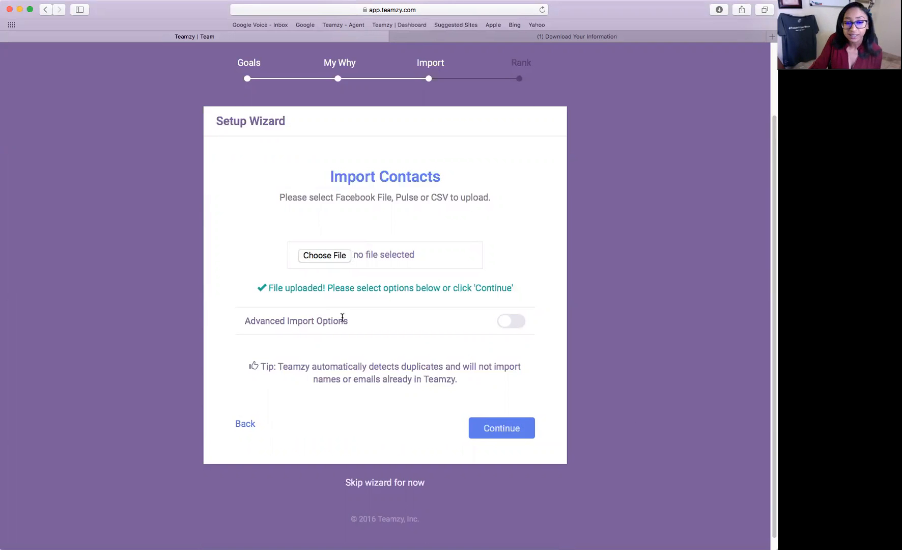
Turn on Advanced Import Options and add the tag 'facebook' to all imported contacts.
left_click(509, 322)
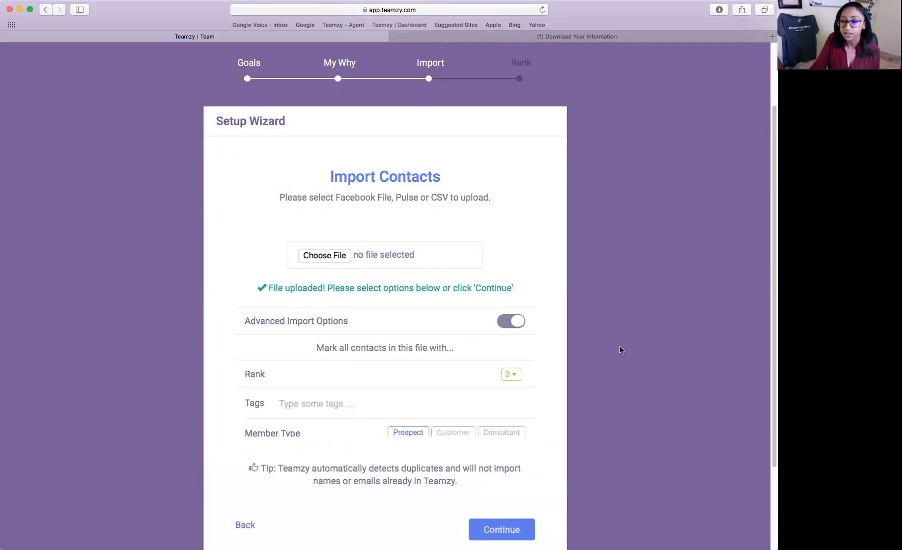
scroll(588, 340, "down", 2)
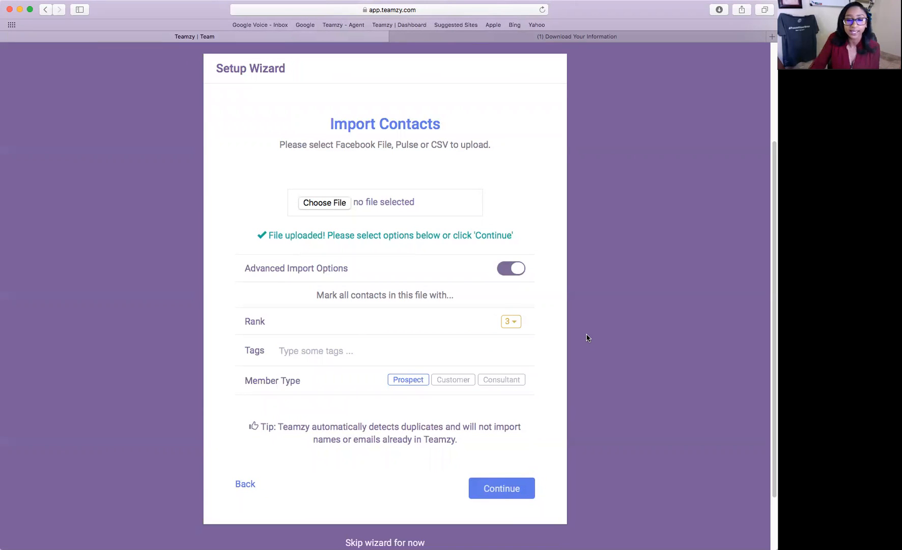
left_click(352, 345)
type("facebook")
key("Return")
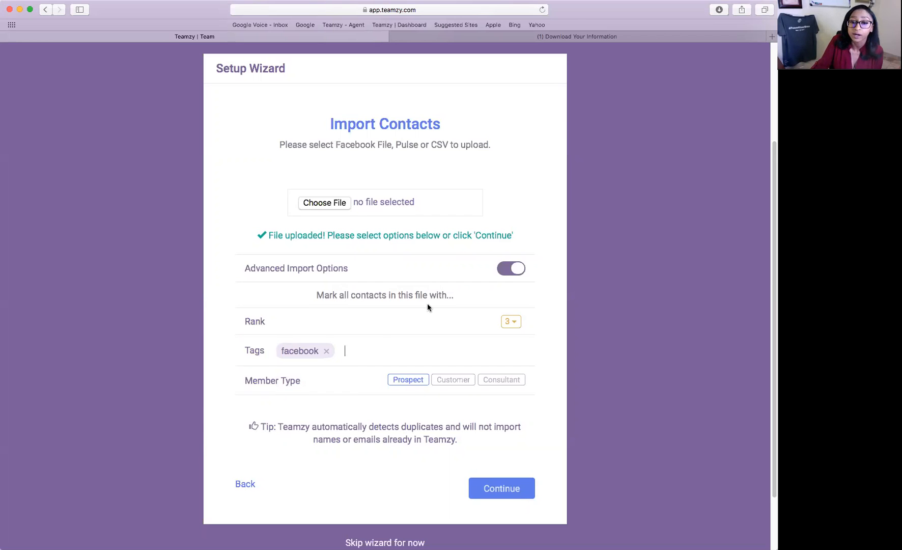
scroll(427, 306, "down", 3)
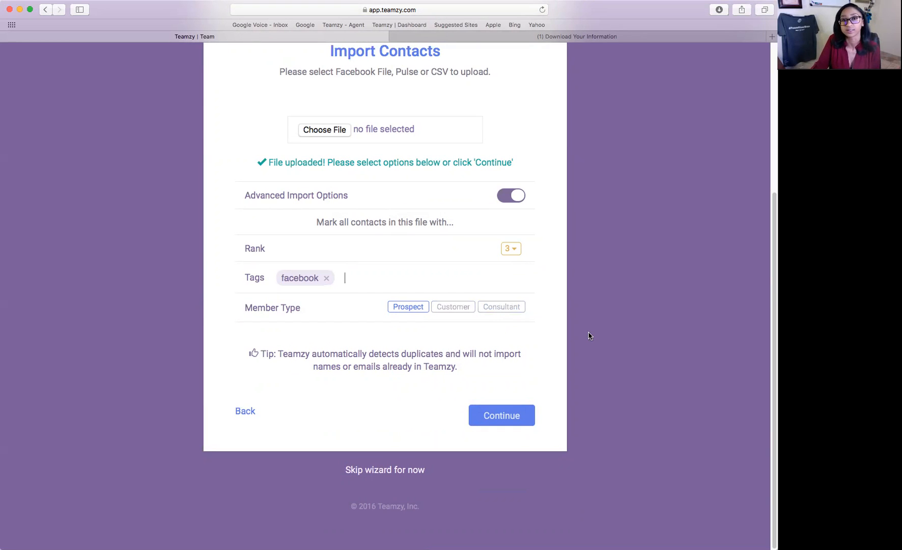
Continue the import to the confirmation that all file columns were mapped.
left_click(518, 423)
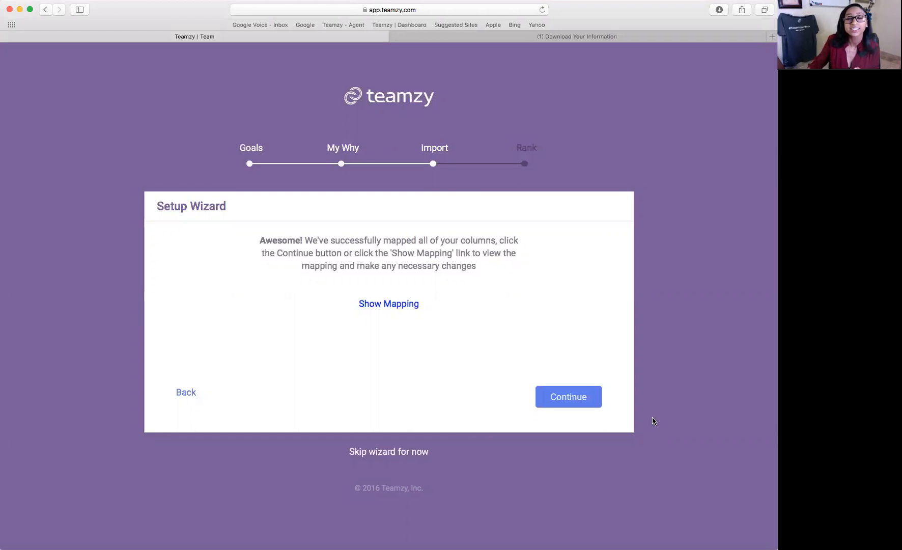
Show the column mapping table for First Name, Last Name, Email Address and phone number.
left_click(395, 304)
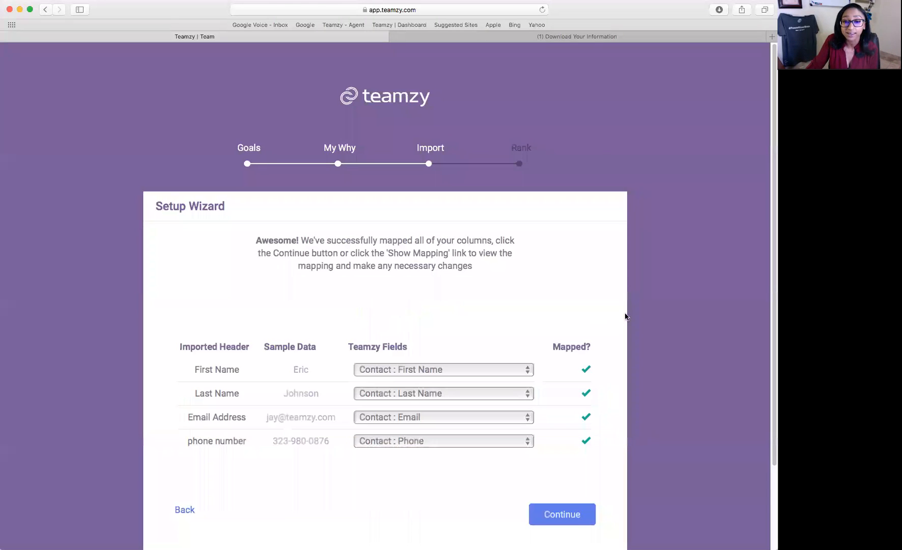
scroll(584, 329, "down", 2)
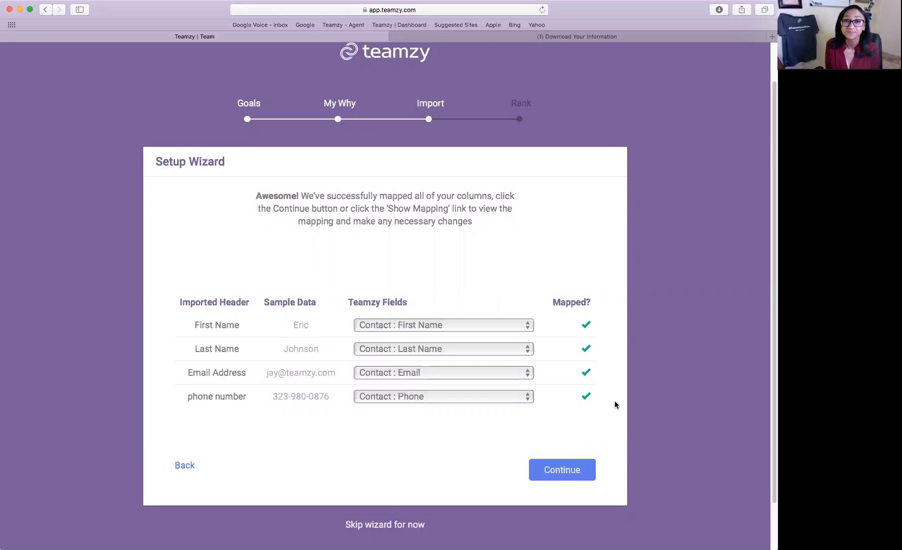
left_click(582, 470)
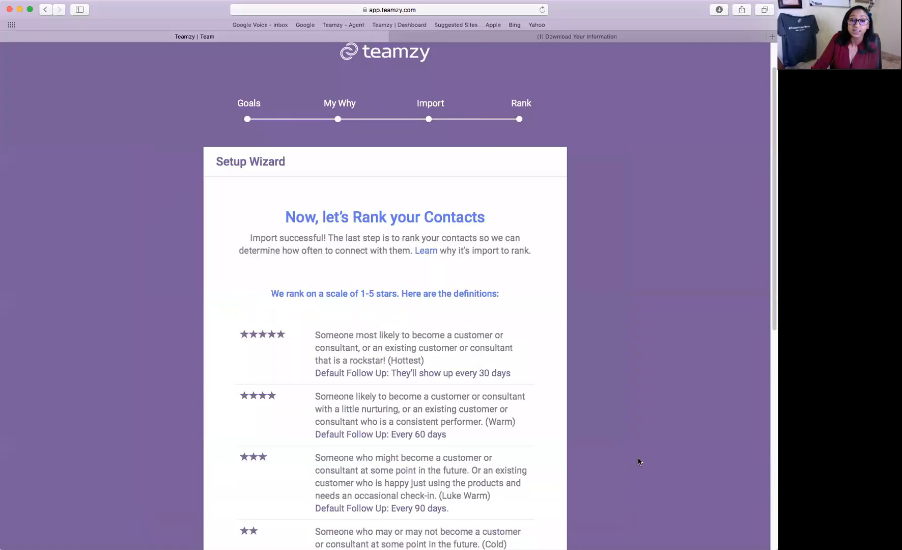
scroll(639, 461, "down", 3)
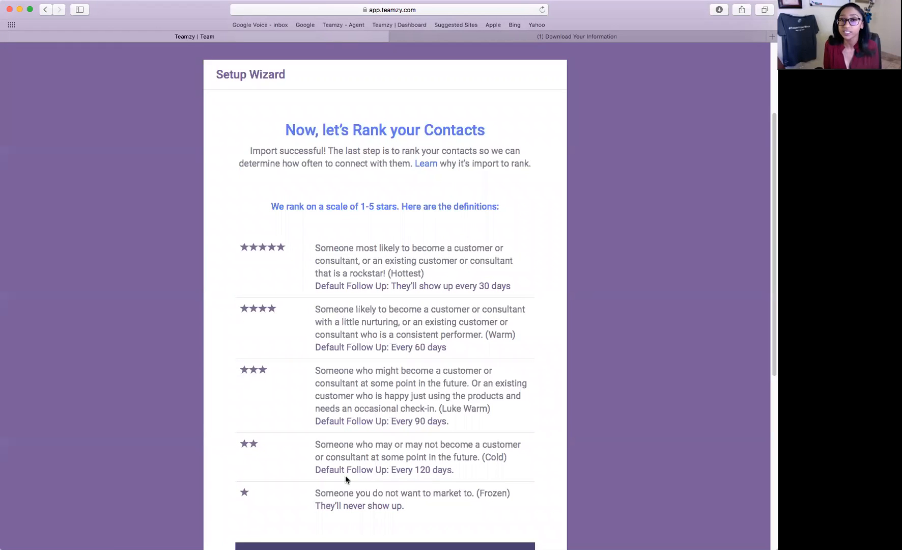
left_click_drag(262, 375, 280, 371)
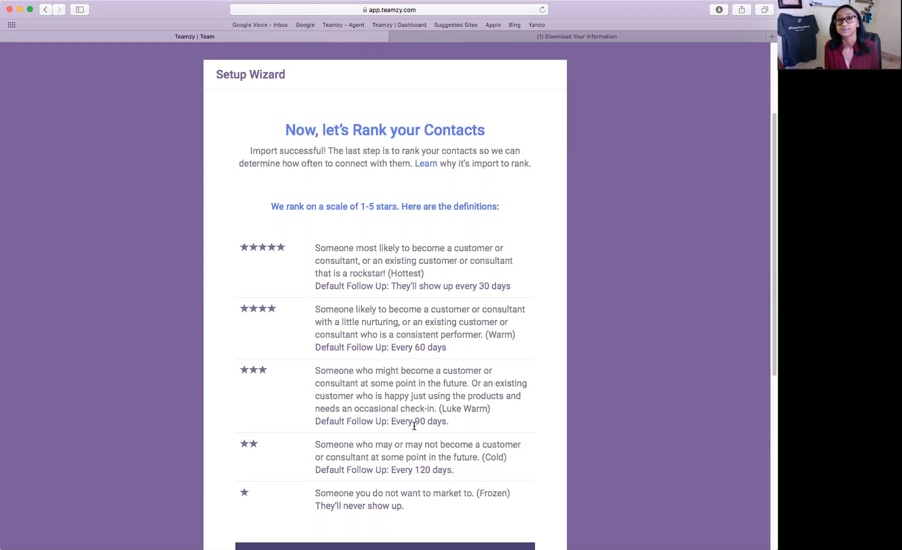
Scroll down to the Rank Mode video and the Back, Save & Exit and Rank buttons.
scroll(631, 402, "down", 3)
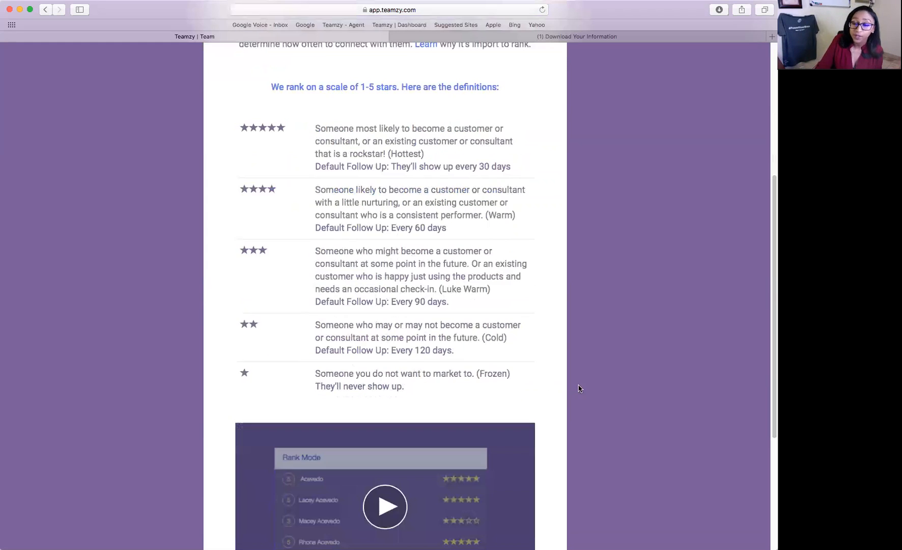
scroll(582, 387, "down", 2)
scroll(583, 387, "down", 3)
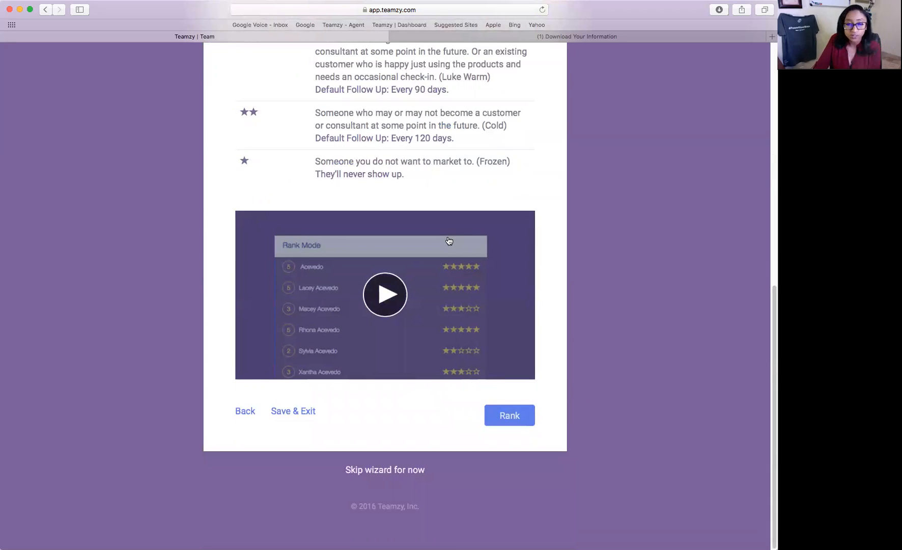
left_click(513, 416)
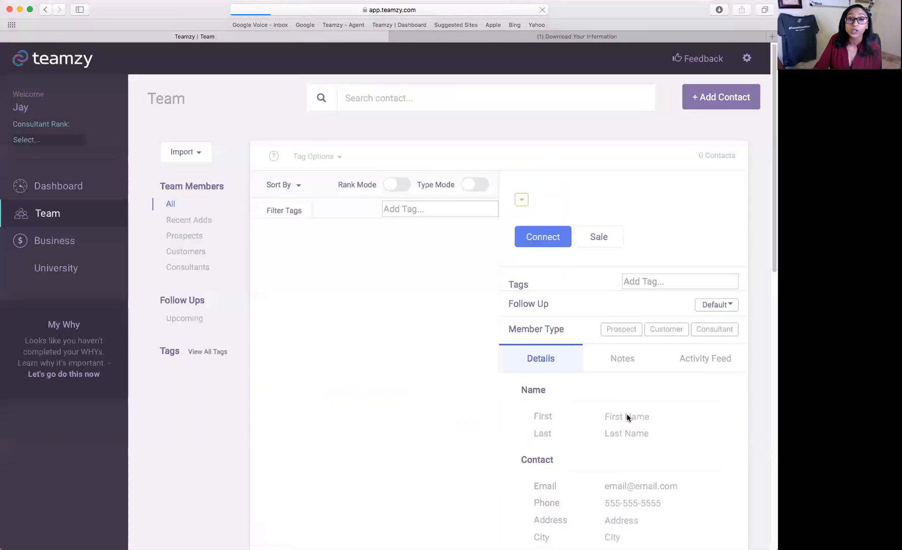
scroll(627, 413, "down", 1)
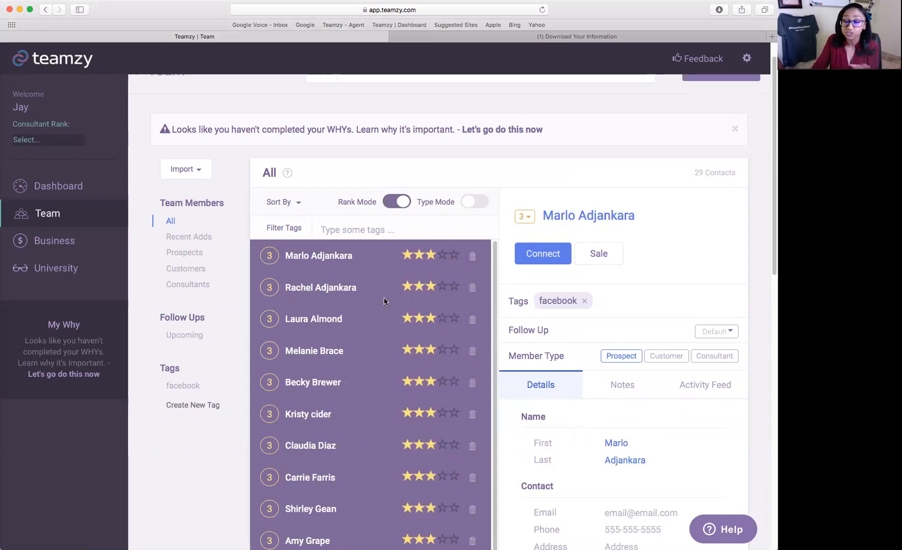
scroll(386, 304, "down", 1)
scroll(591, 342, "down", 1)
scroll(427, 325, "up", 1)
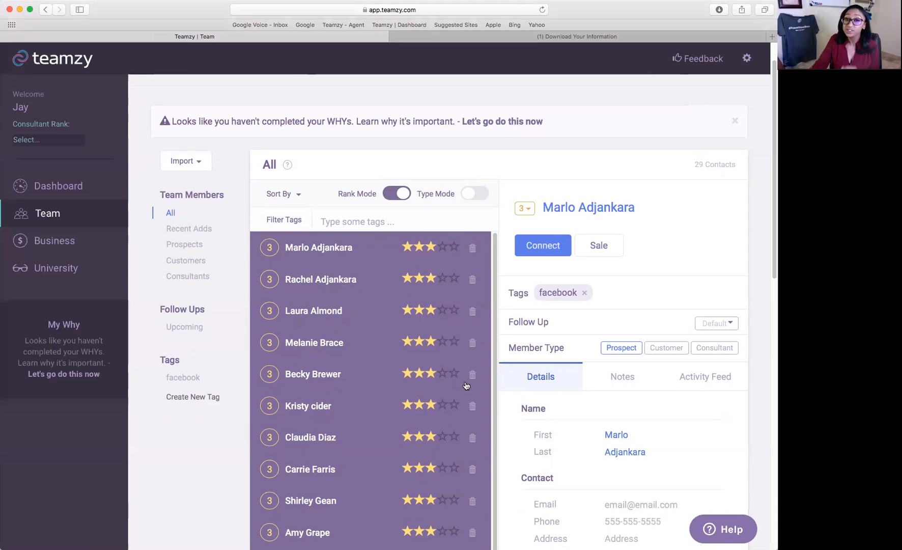
Raise the top contact to 4 stars and delete the second contact.
left_click(442, 248)
left_click(454, 278)
left_click(420, 280)
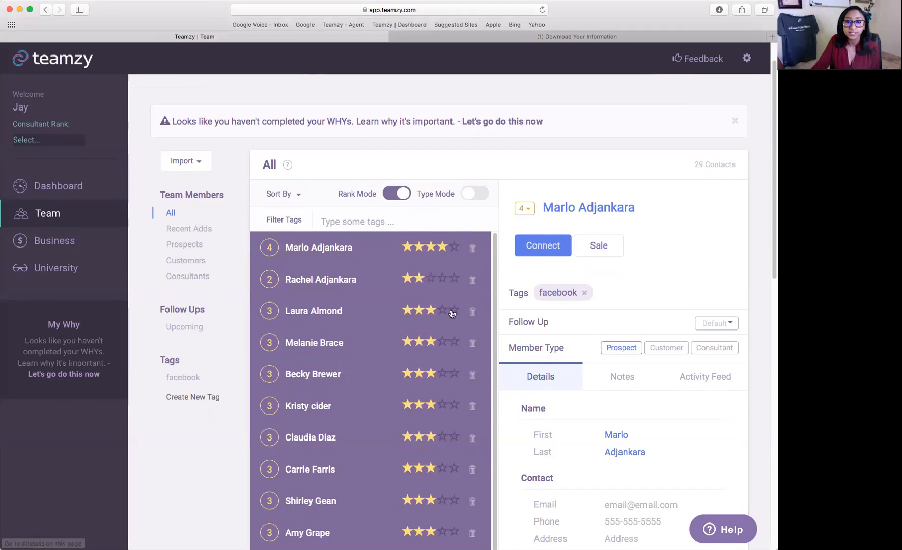
left_click(472, 280)
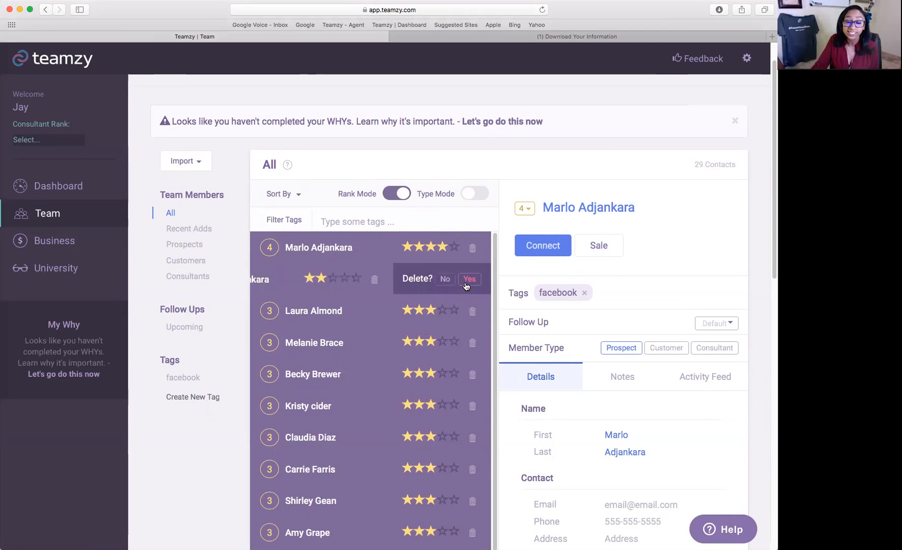
left_click(468, 279)
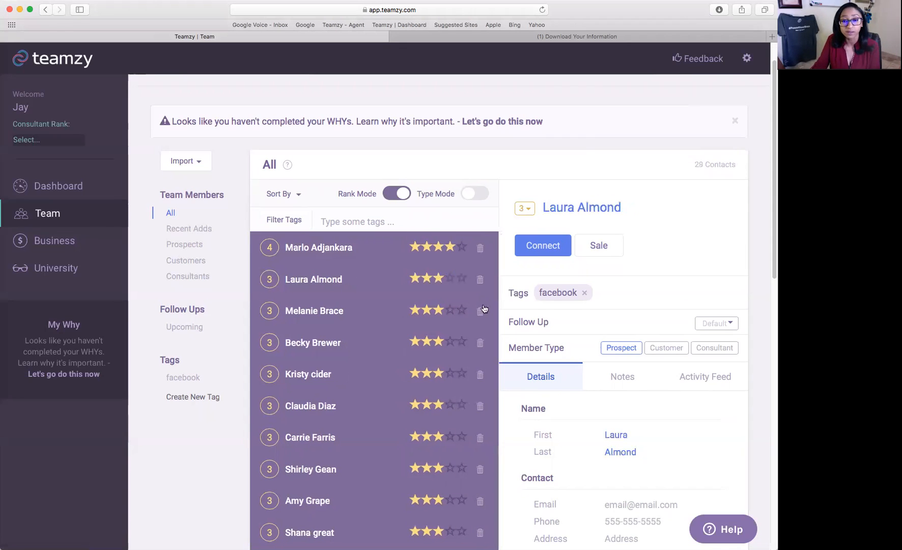
Raise two more contacts to 4 stars and two lower contacts to 5 stars.
scroll(450, 329, "down", 1)
scroll(450, 329, "down", 2)
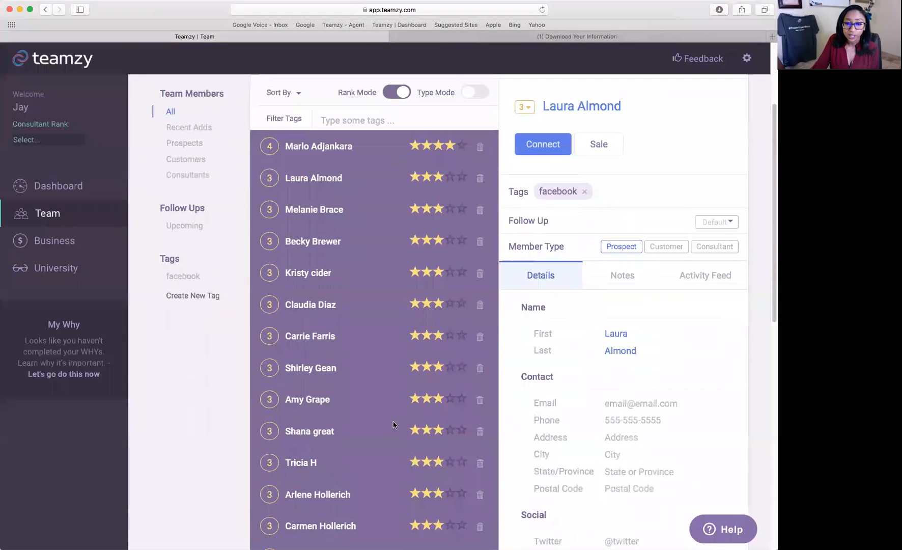
left_click(450, 366)
scroll(444, 434, "down", 1)
scroll(444, 434, "down", 1)
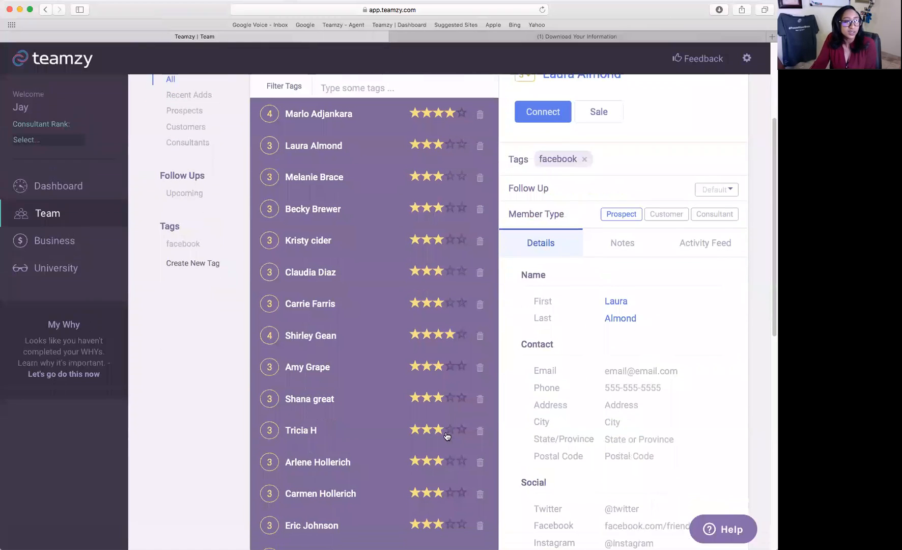
left_click(450, 366)
scroll(447, 415, "down", 3)
left_click(461, 423)
left_click(461, 489)
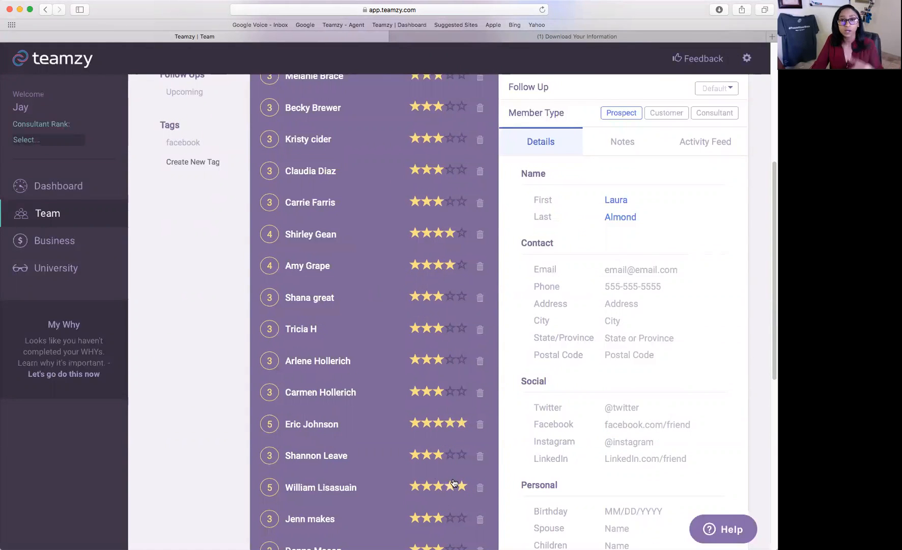
scroll(455, 489, "up", 5)
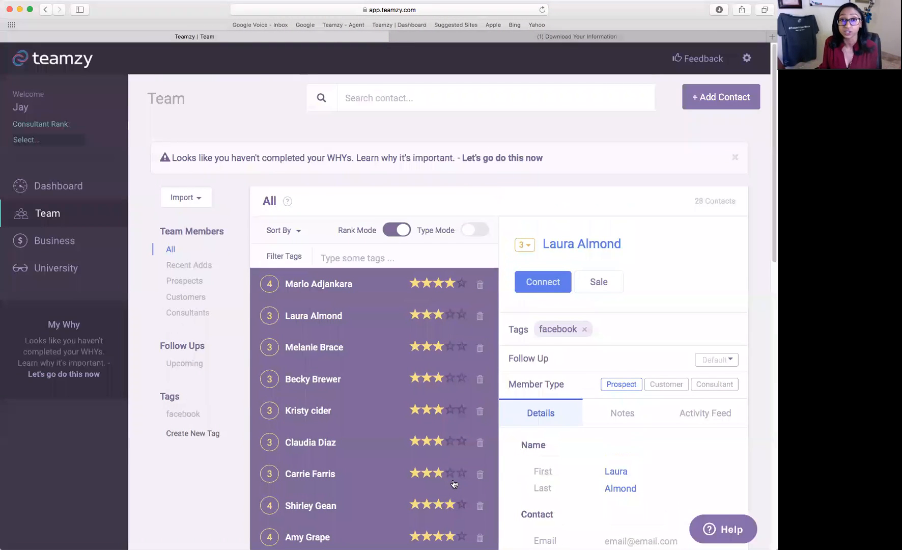
scroll(455, 484, "down", 1)
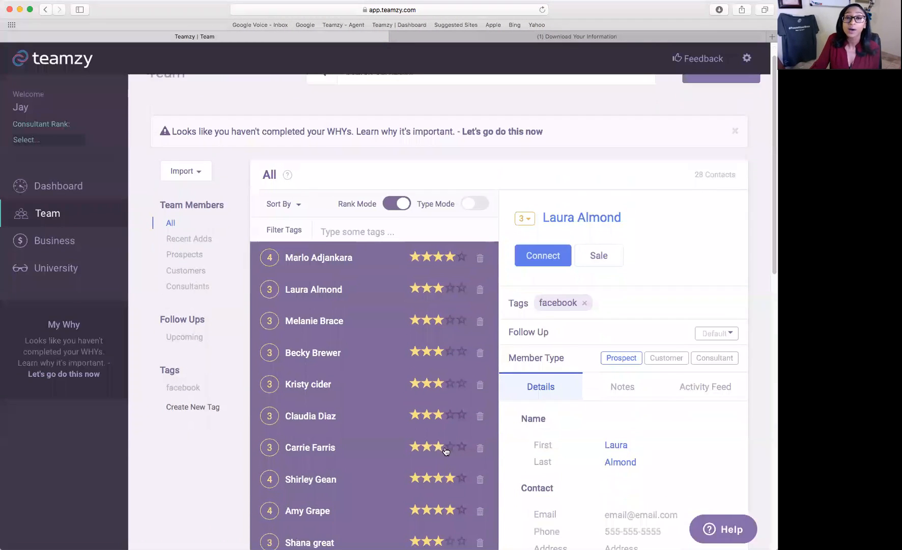
In Type Mode, set two contacts to Customer and three to Consultant, then return to Rank Mode.
left_click(469, 204)
scroll(541, 256, "down", 1)
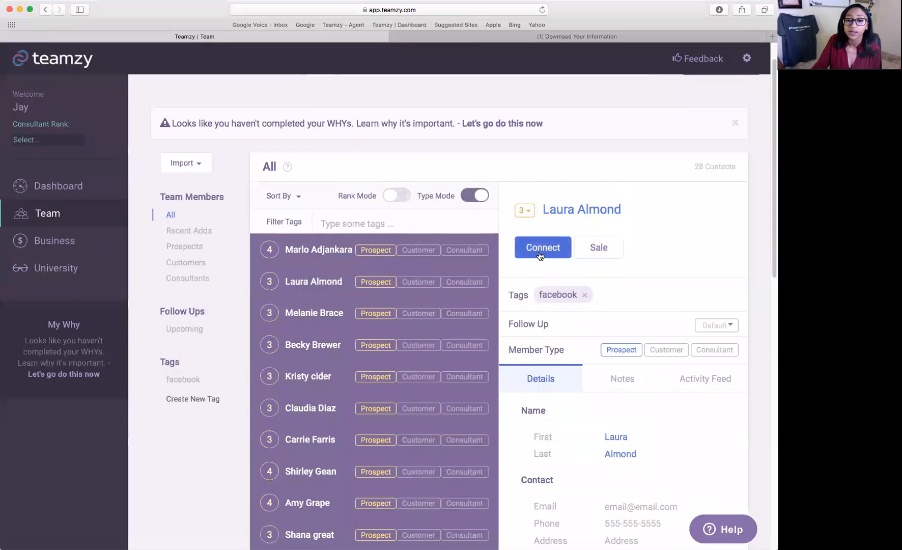
scroll(540, 256, "down", 1)
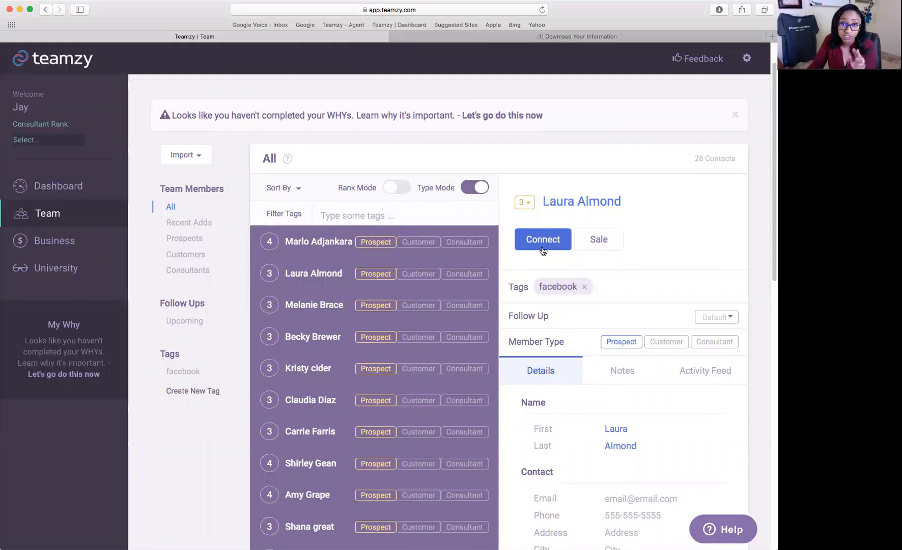
left_click(416, 276)
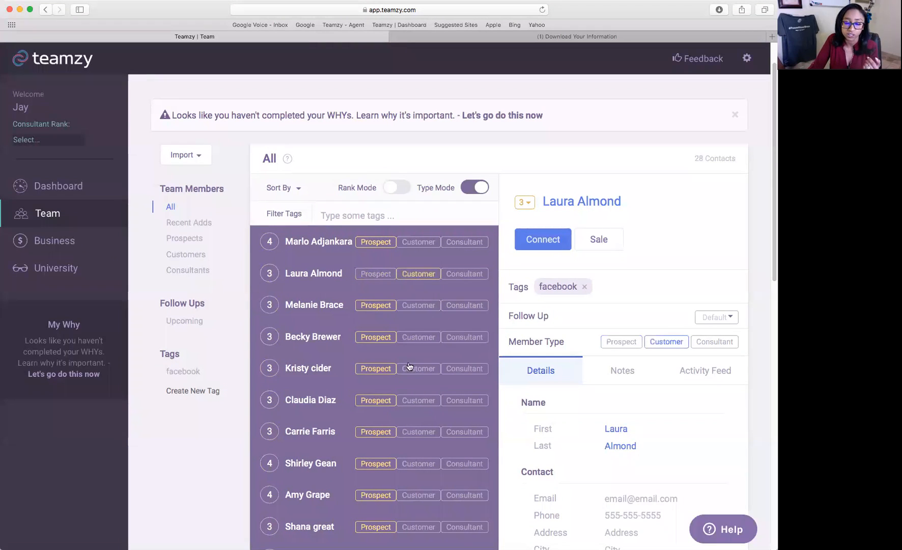
left_click(428, 338)
left_click(461, 434)
left_click(465, 464)
left_click(468, 497)
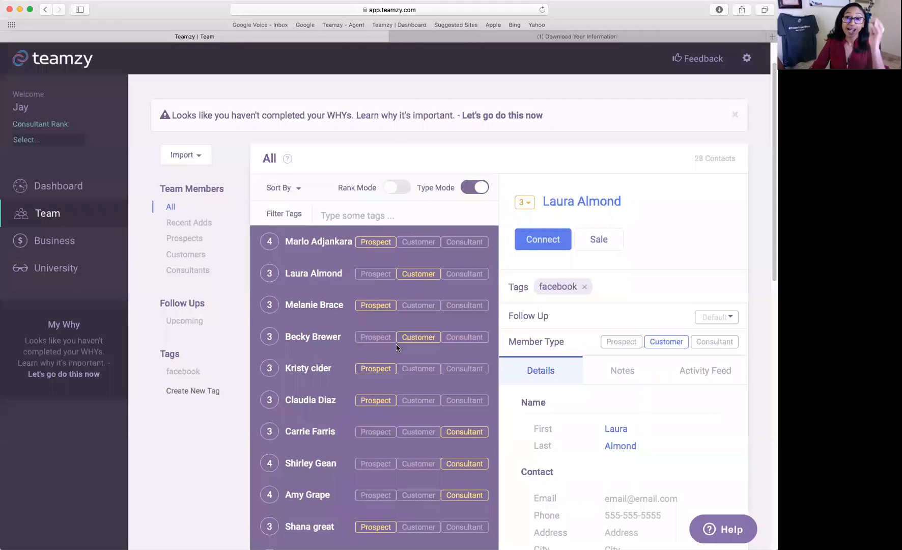
left_click(397, 187)
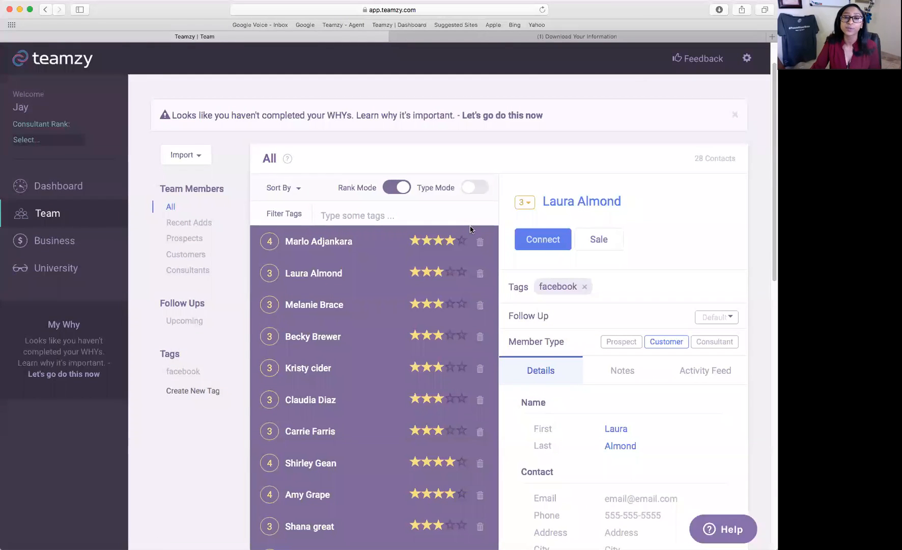
Open the top contact's details and enter their email address.
left_click(364, 256)
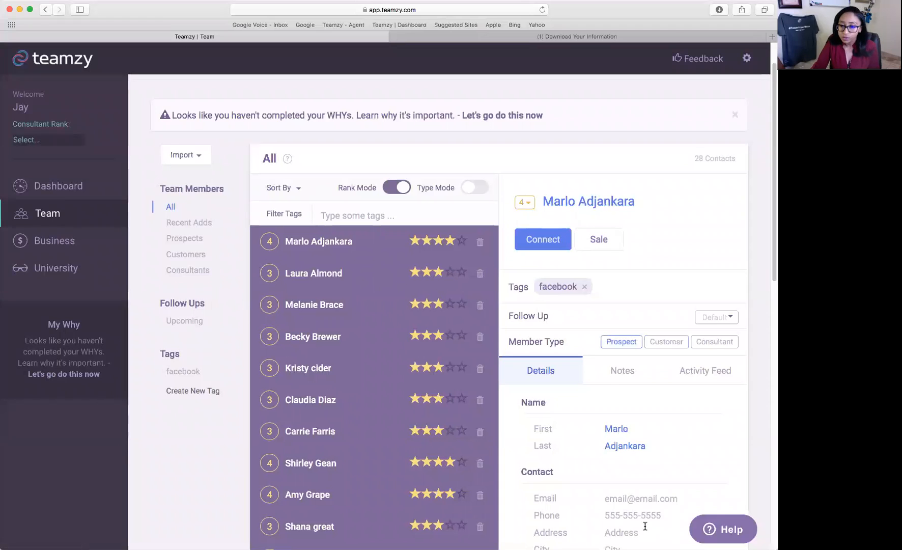
scroll(639, 509, "down", 1)
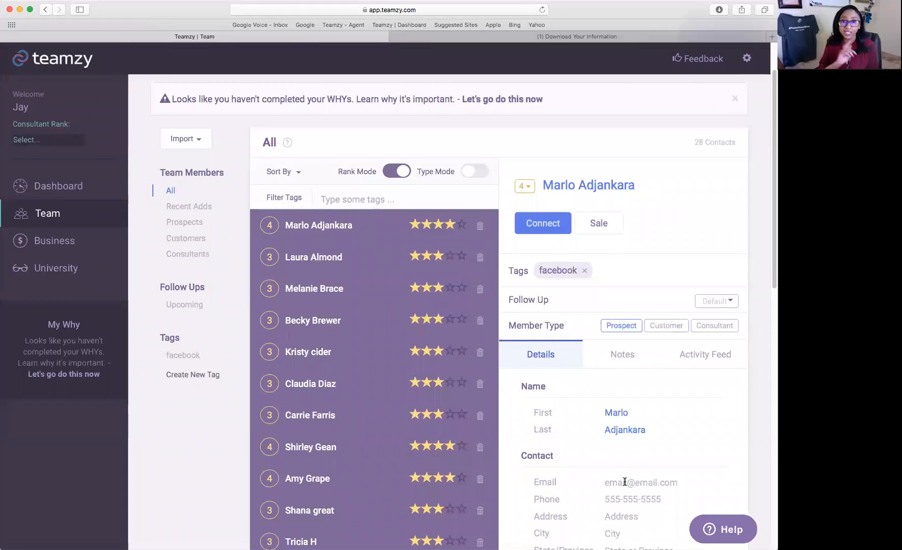
left_click(624, 482)
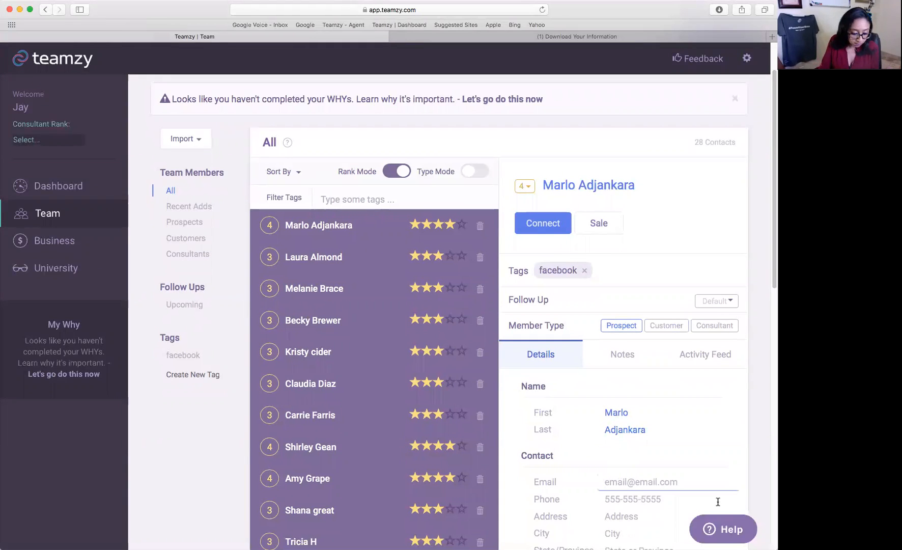
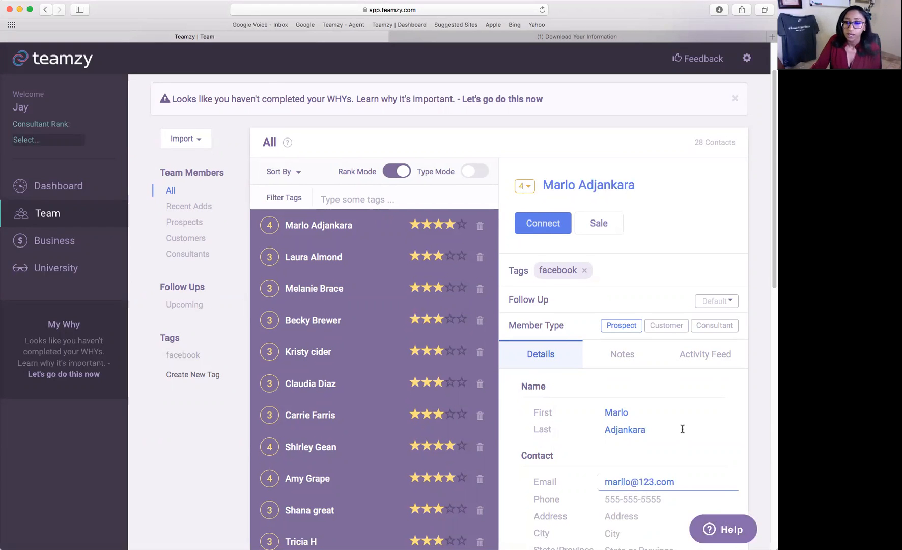
scroll(681, 429, "down", 1)
key("Tab")
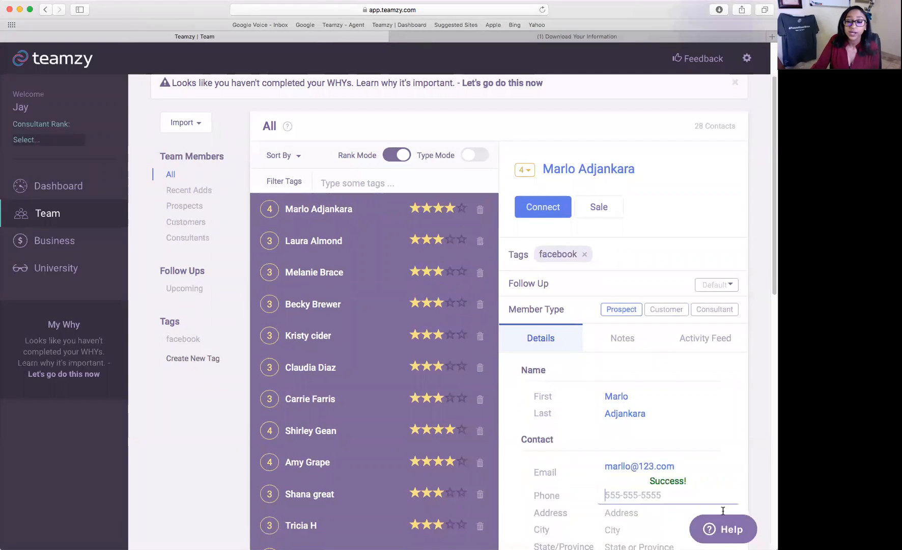
scroll(701, 488, "down", 1)
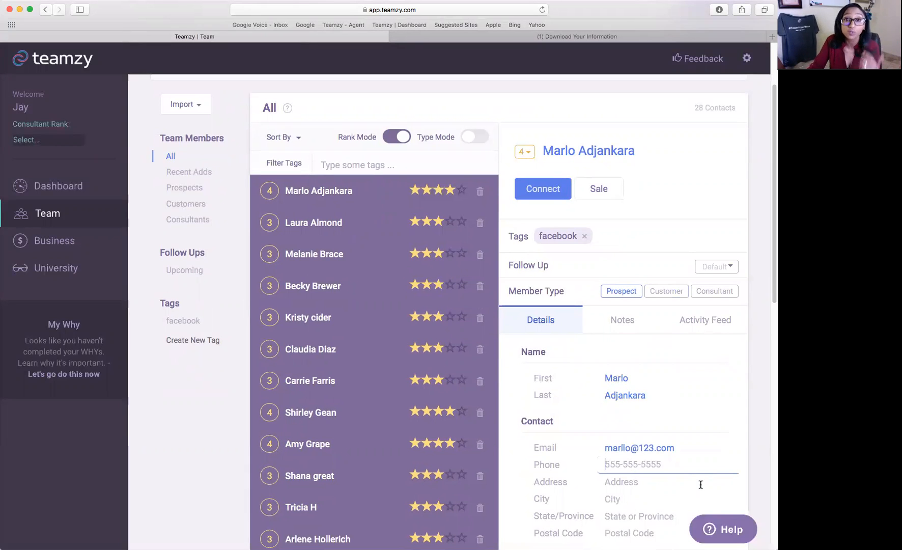
Open the second contact's details and enter their phone number.
left_click(327, 227)
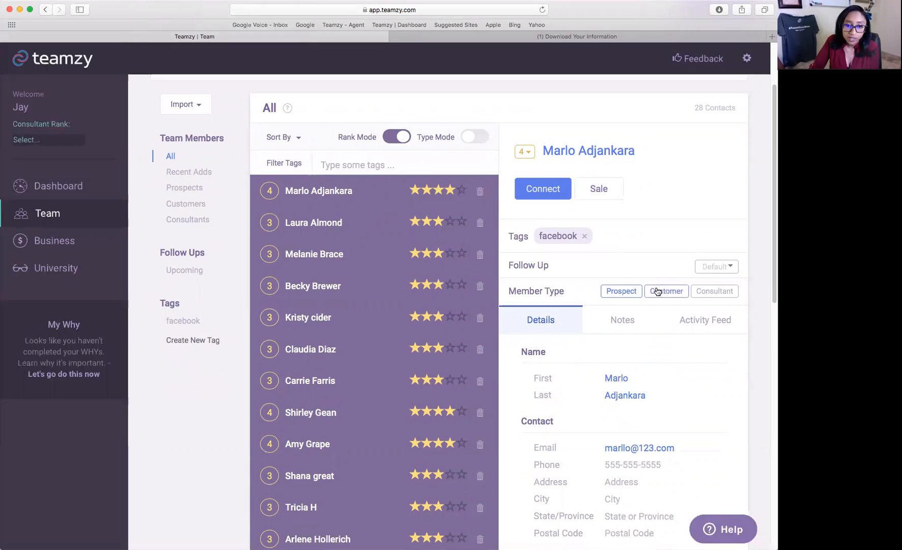
scroll(671, 296, "down", 4)
left_click(623, 343)
type("123-5698")
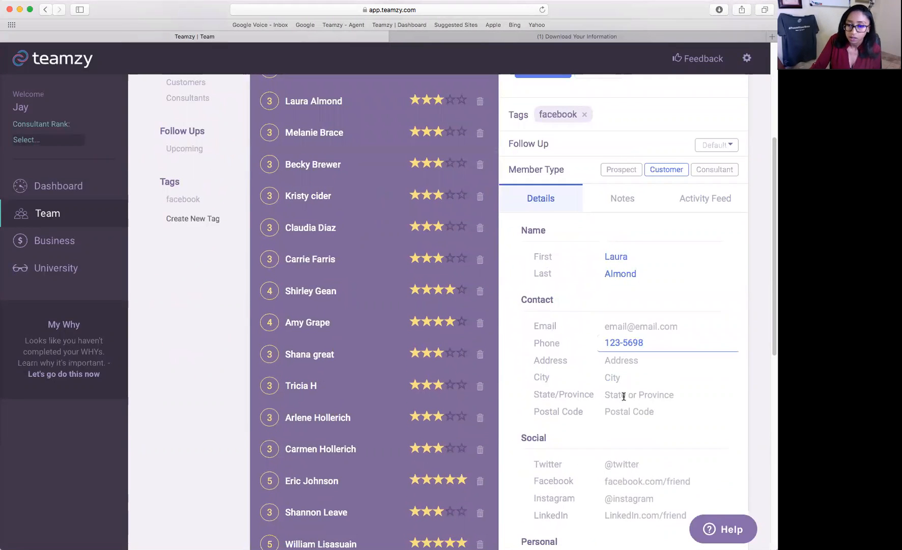
left_click(624, 395)
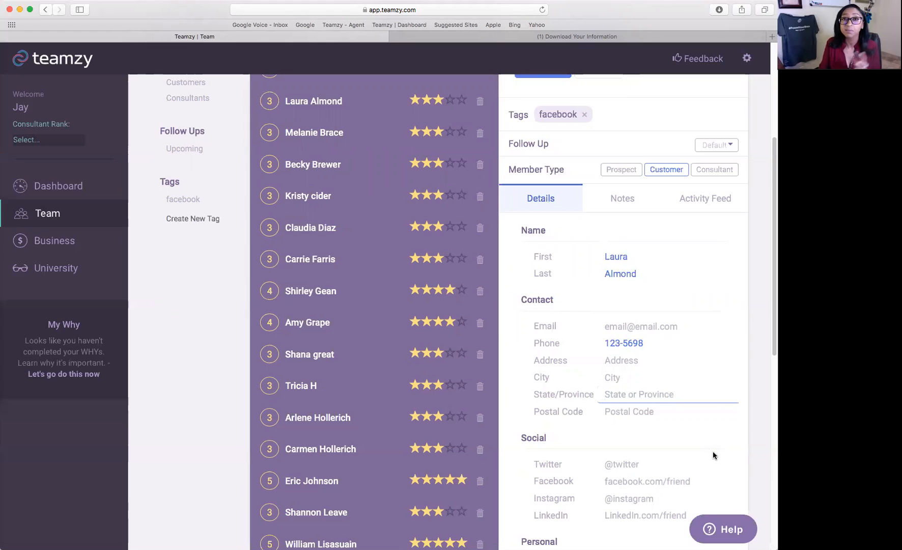
Scroll back to the top of the Team list and go to the Dashboard.
scroll(685, 334, "down", 1)
scroll(691, 338, "down", 1)
scroll(691, 337, "down", 3)
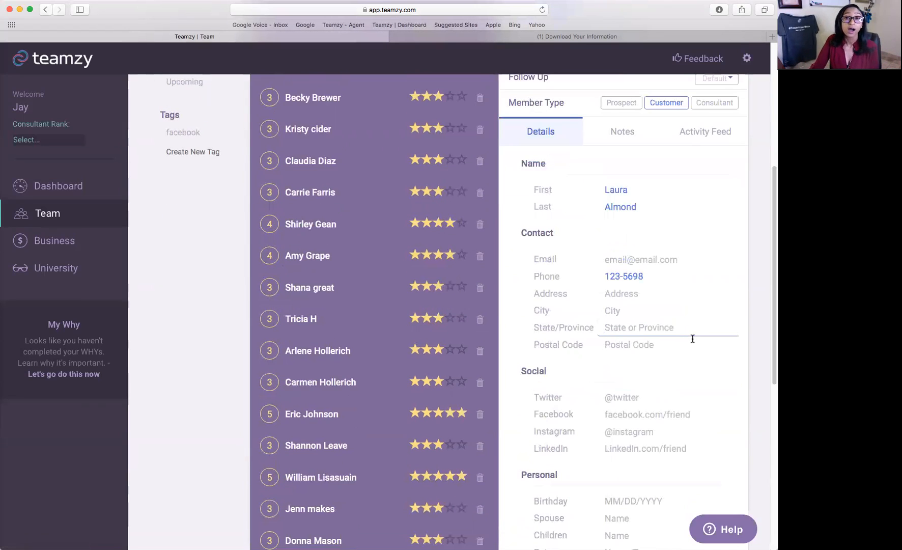
scroll(654, 338, "down", 8)
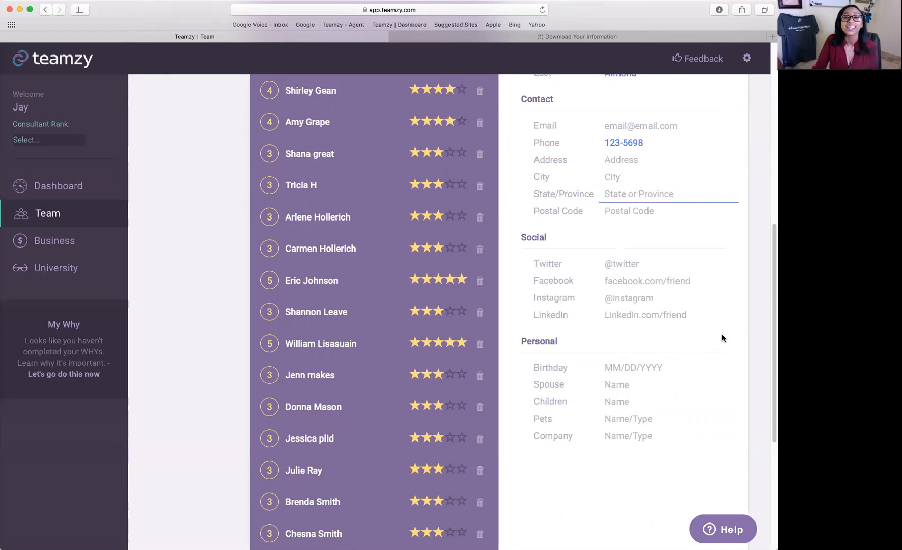
scroll(721, 338, "up", 6)
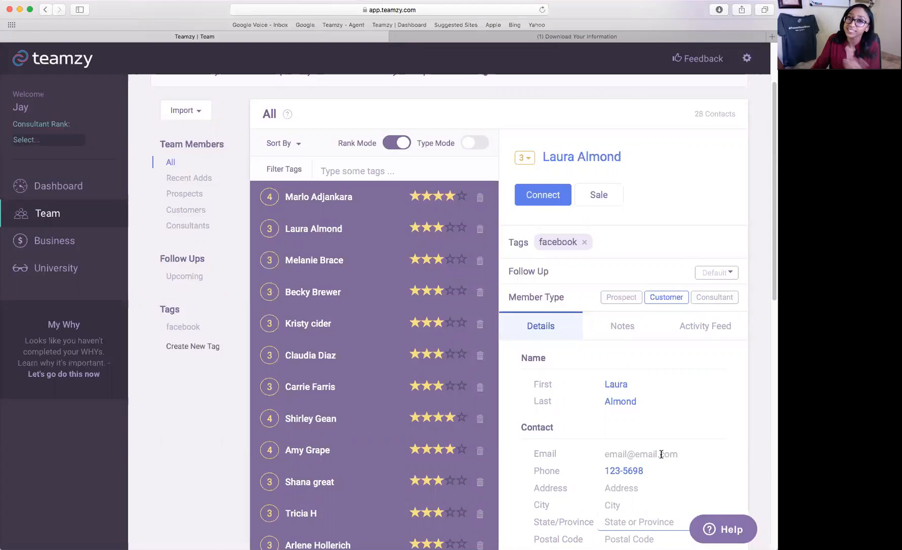
left_click(71, 185)
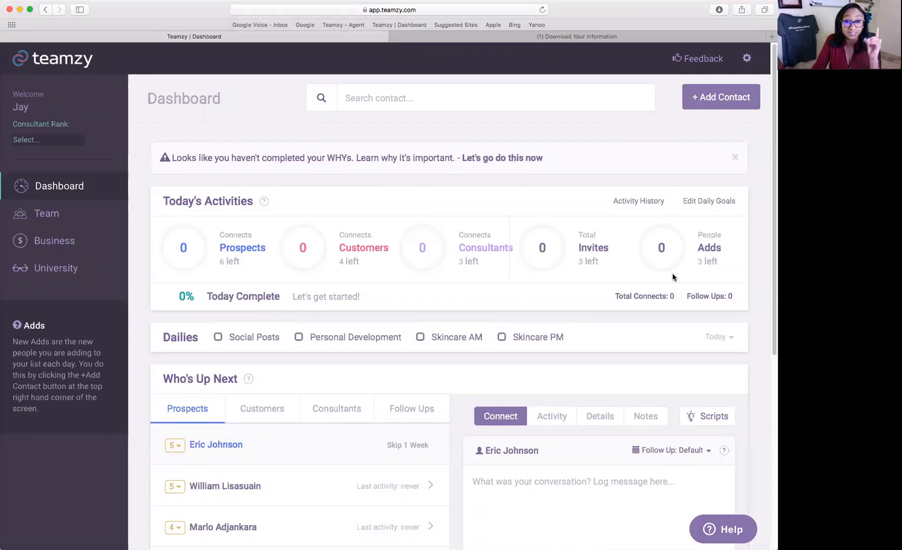
mouse_move(271, 258)
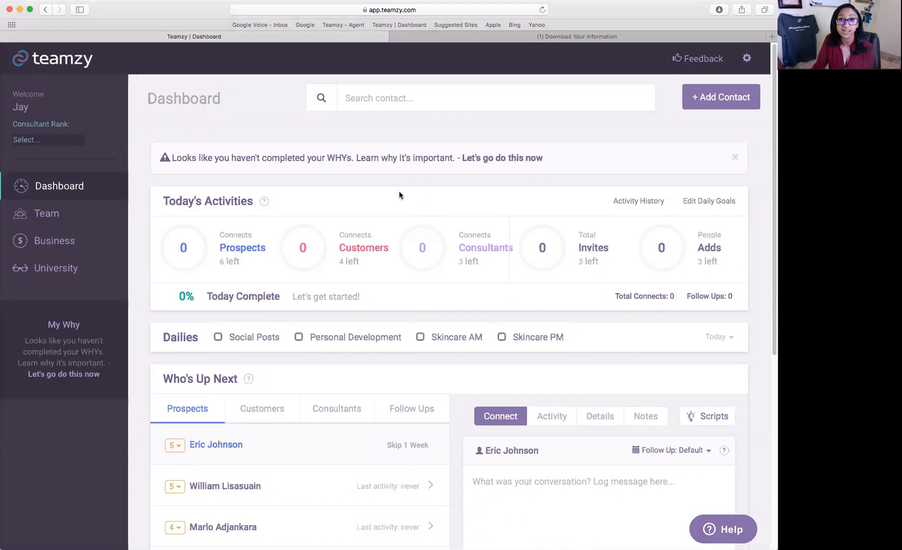
scroll(400, 195, "down", 5)
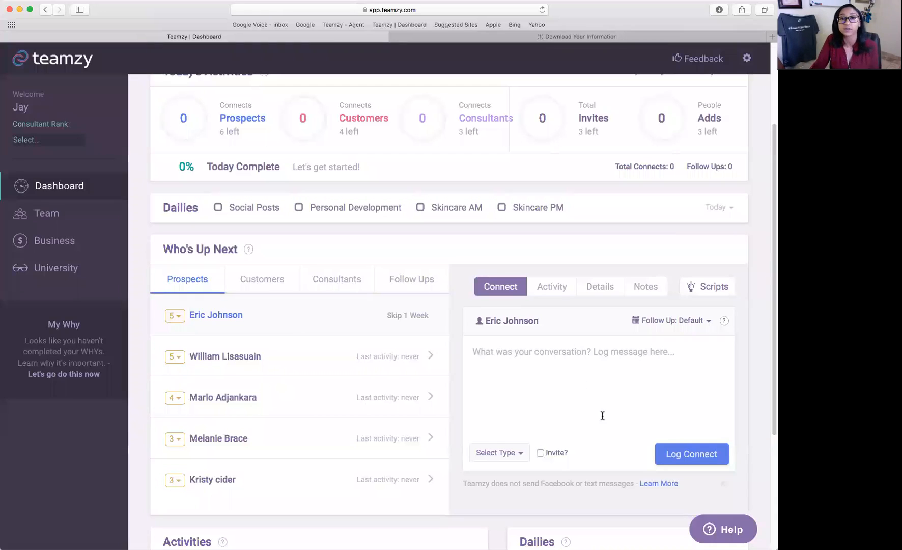
scroll(602, 415, "down", 1)
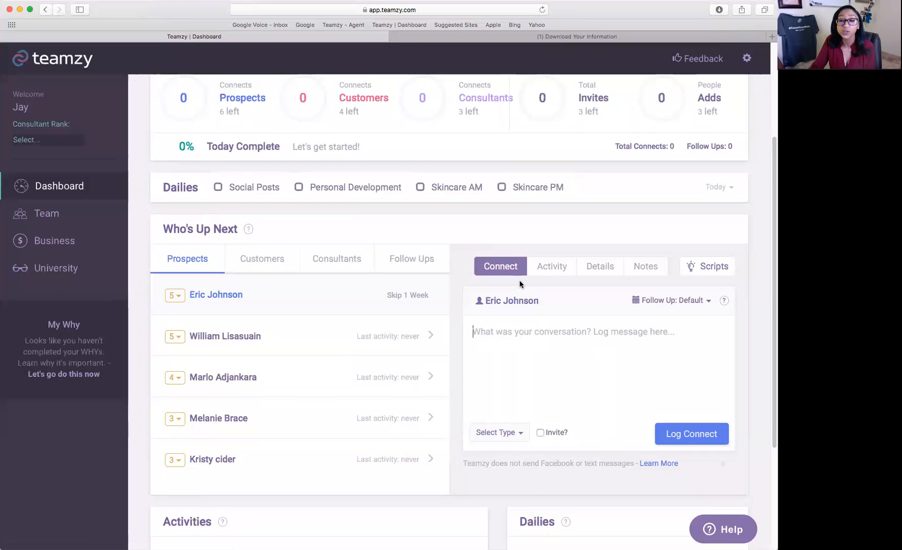
left_click(551, 269)
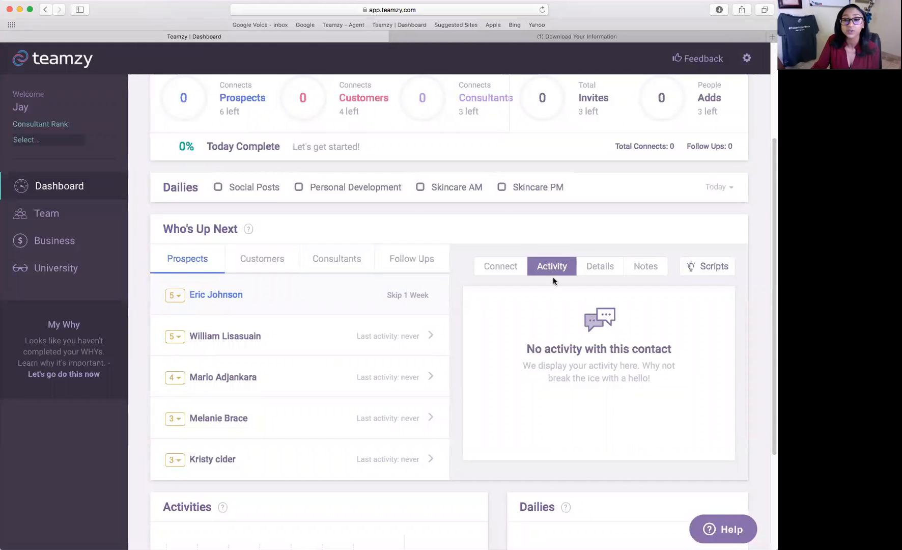
left_click(598, 272)
scroll(677, 340, "down", 1)
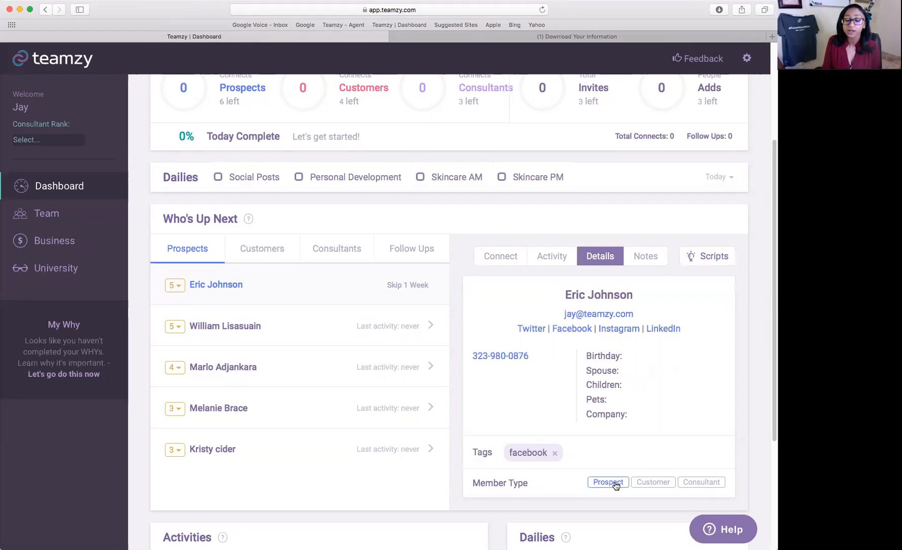
left_click(648, 255)
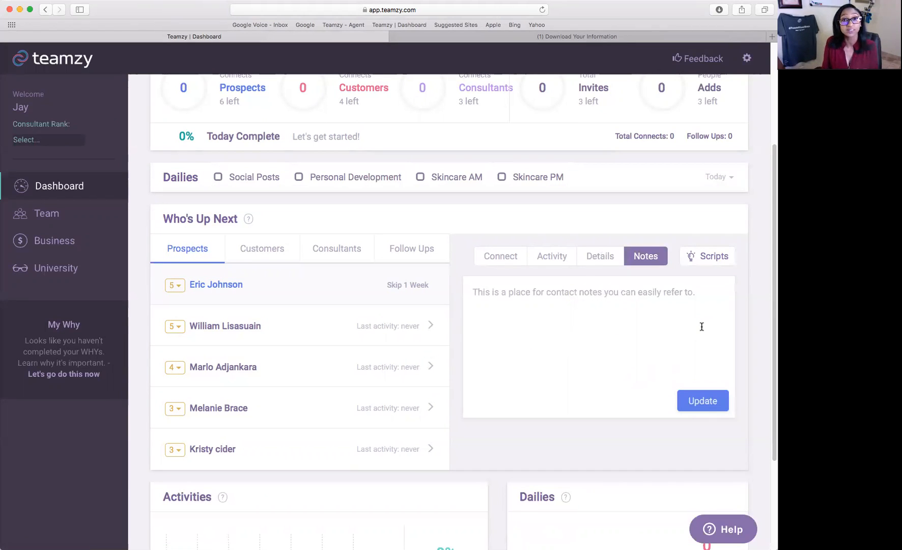
left_click(501, 256)
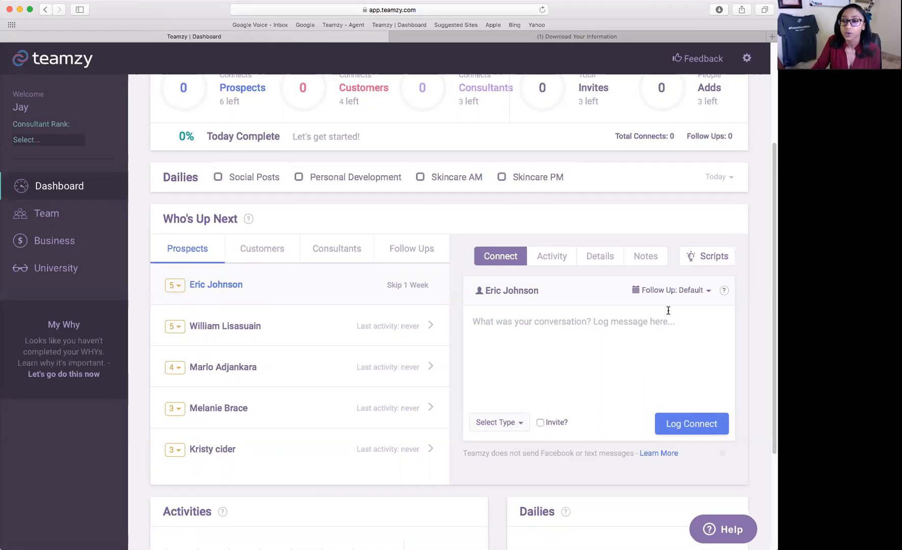
Open Scripts filtered to Facebook prospect scripts and view Follow Up 4.
left_click(702, 258)
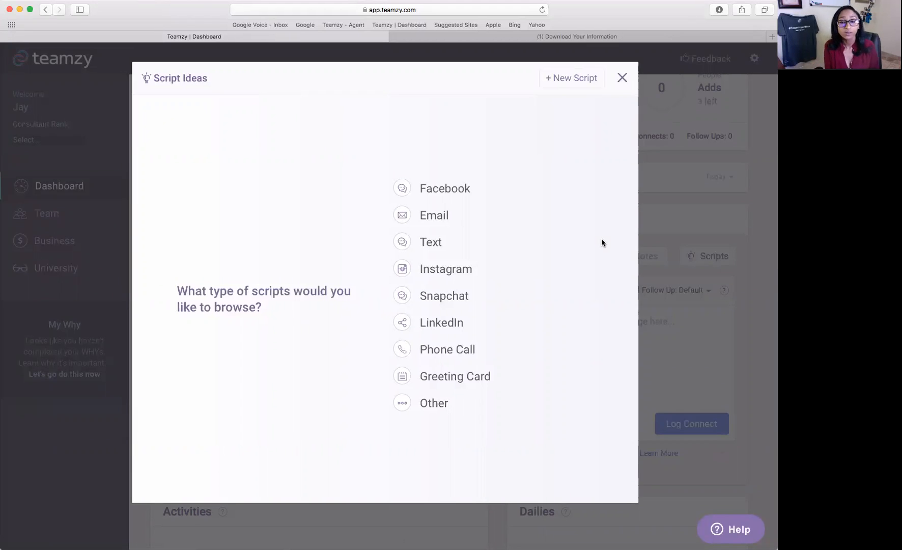
left_click(466, 193)
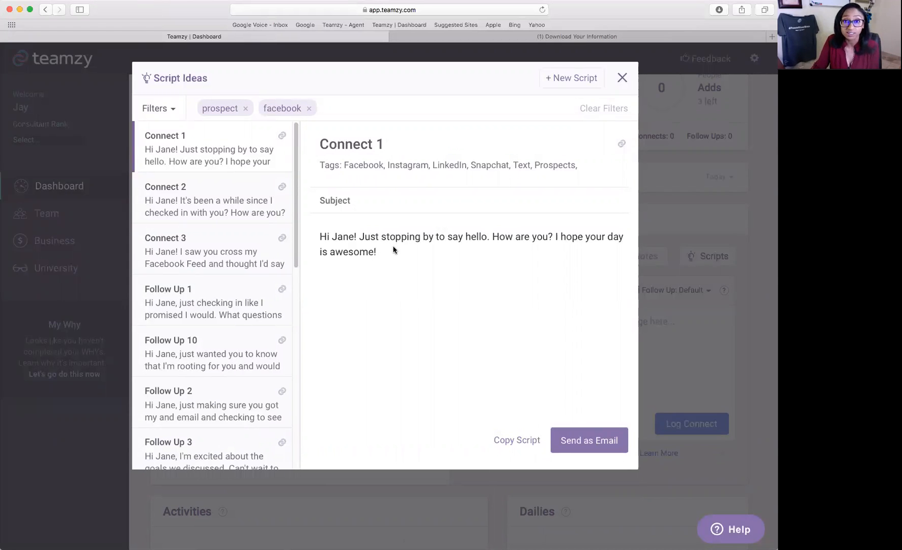
scroll(204, 294, "down", 5)
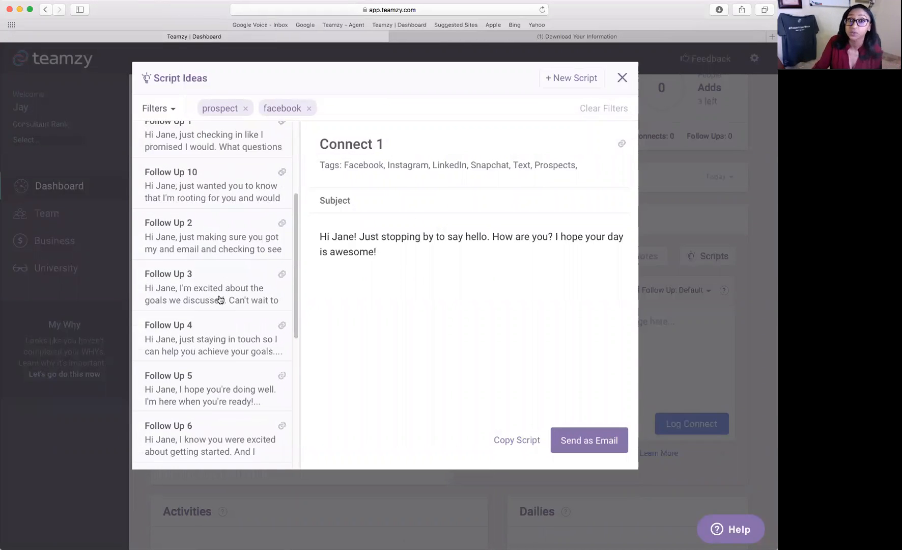
left_click(205, 343)
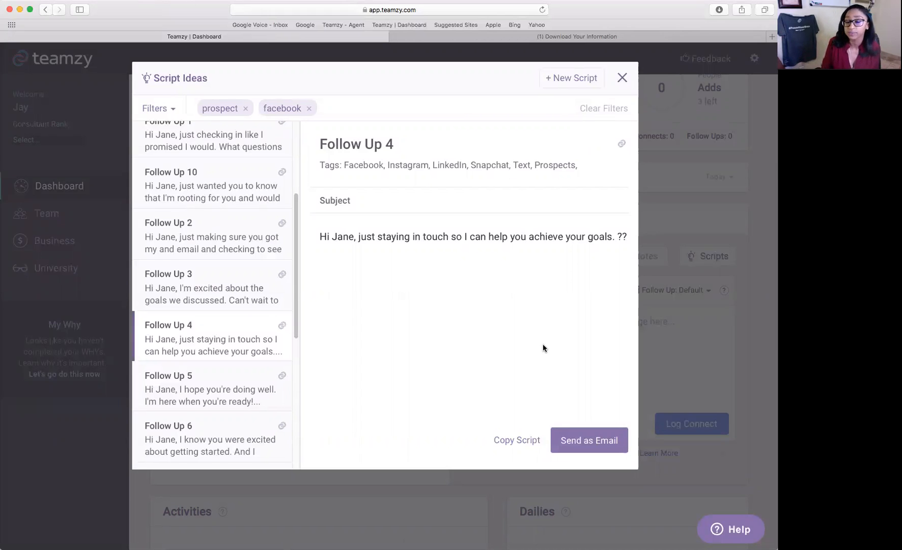
Filter the scripts to Email, then back to Facebook to show Connect 1.
left_click(170, 114)
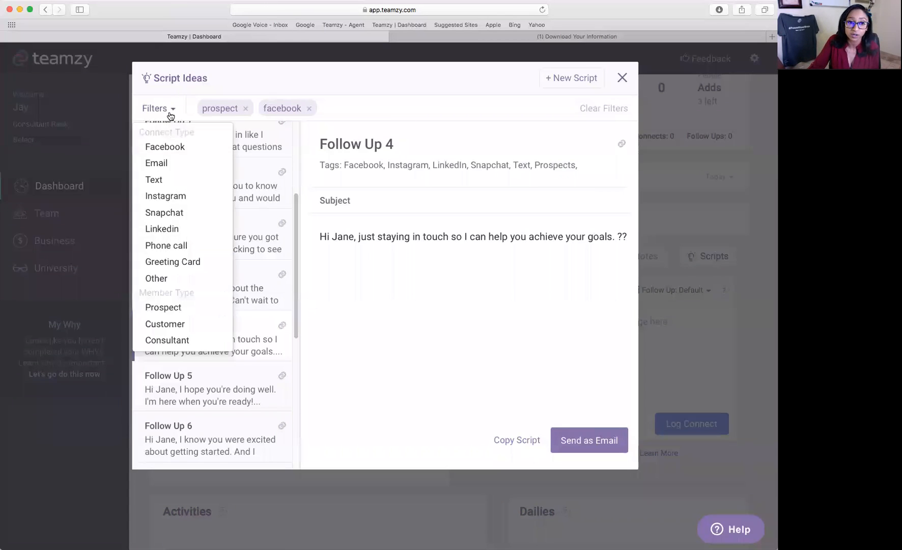
left_click(178, 162)
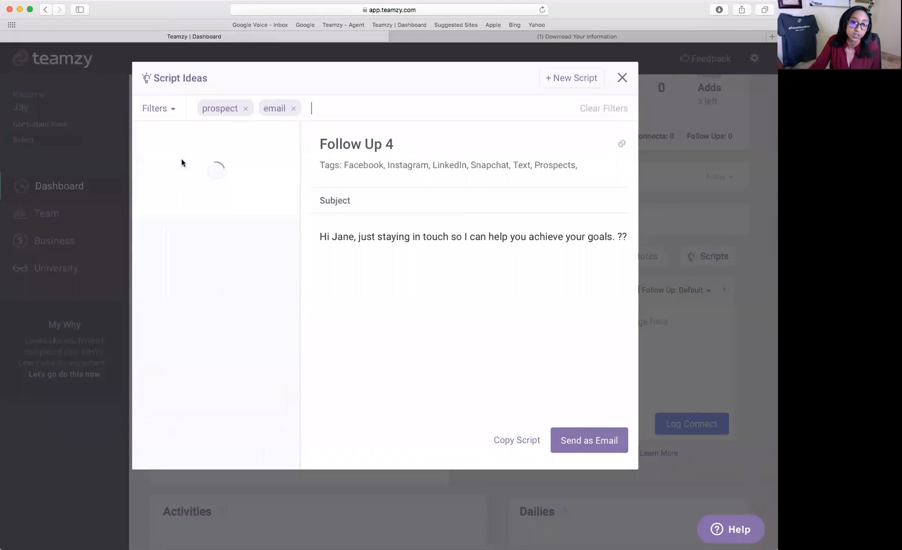
left_click(170, 113)
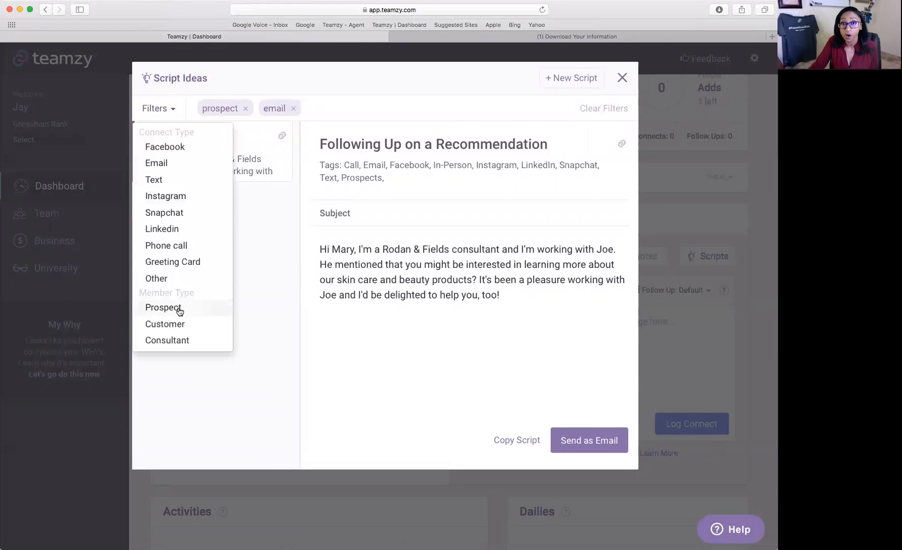
left_click(178, 146)
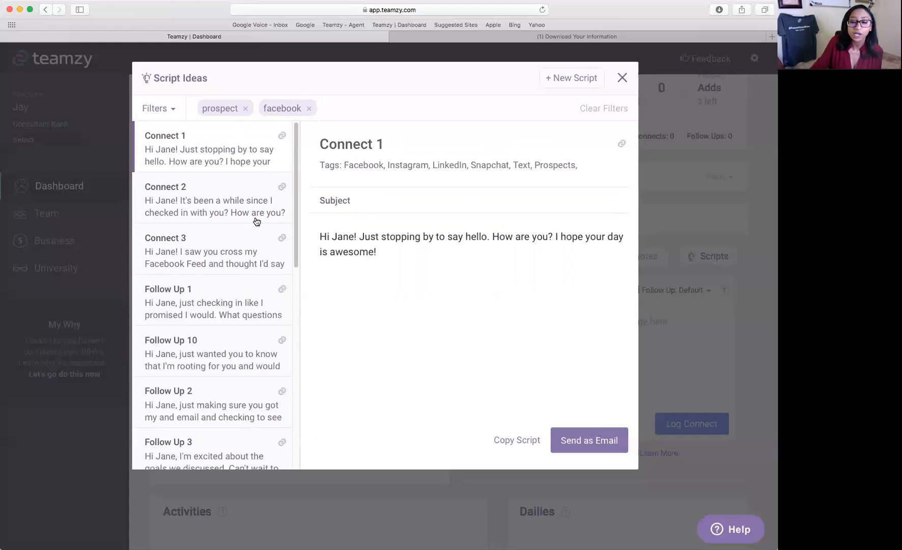
left_click(510, 440)
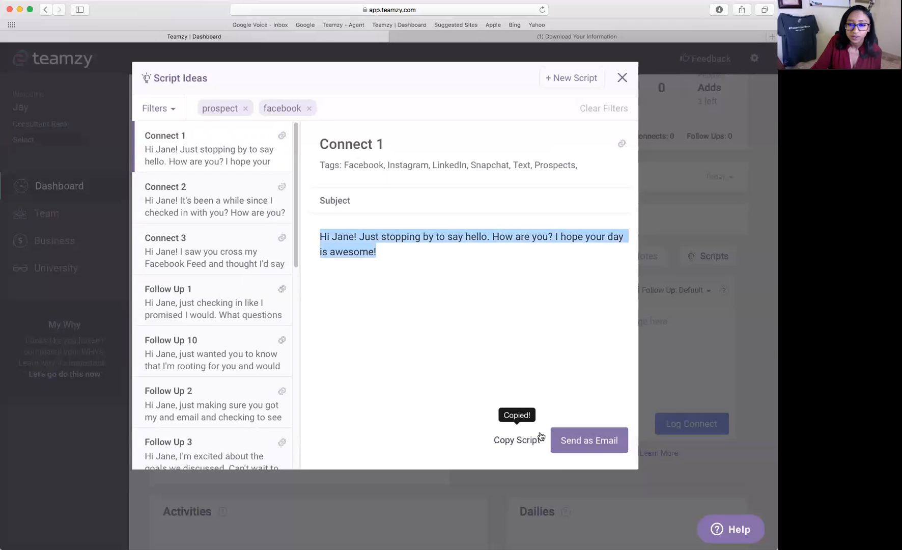
left_click(622, 78)
left_click(630, 343)
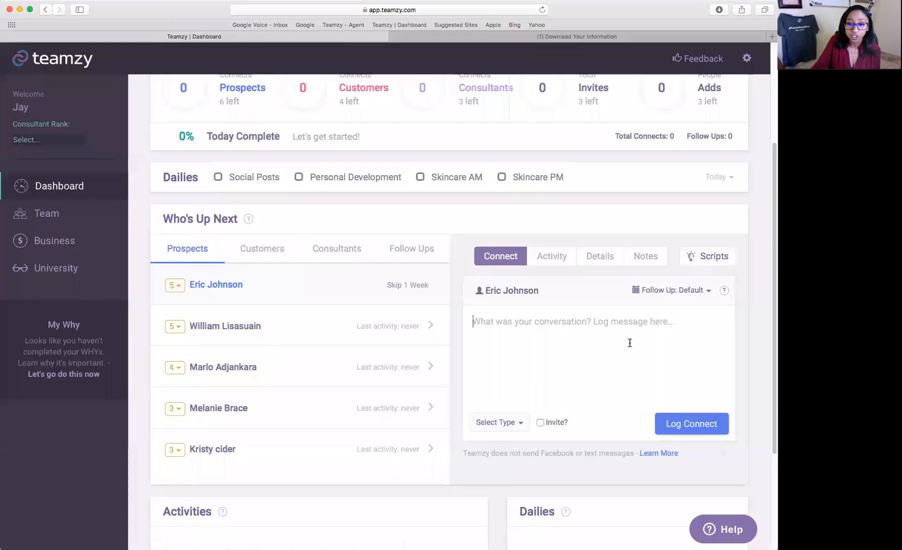
key("super+v")
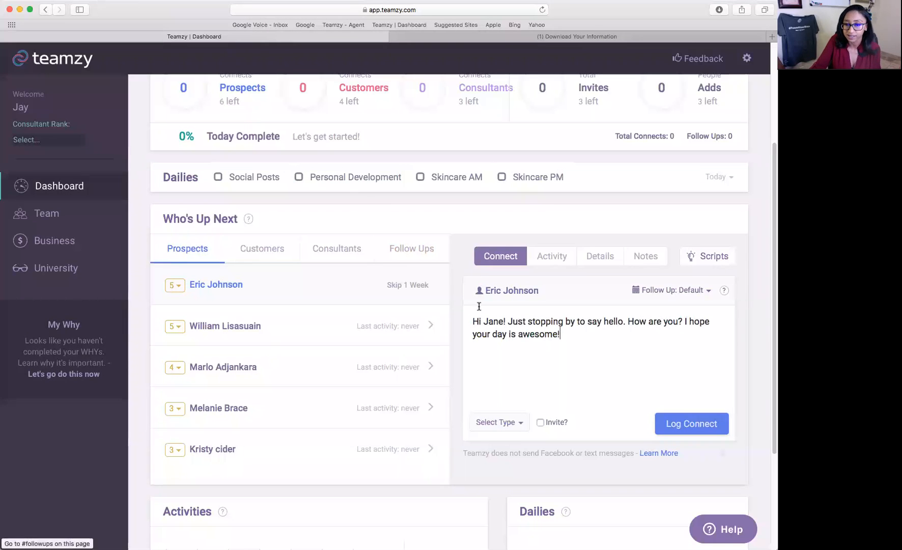
double_click(492, 321)
type("eric")
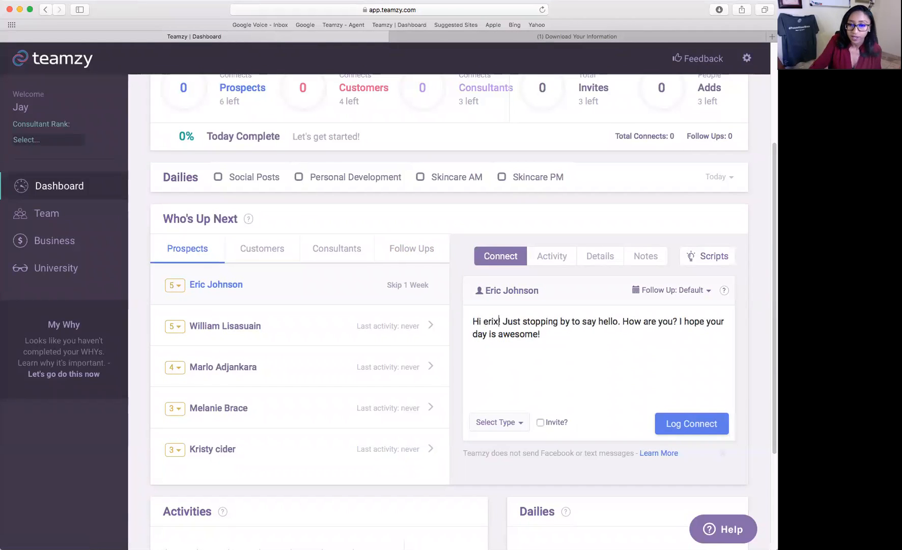
key("BackSpace")
key("BackSpace")
key("BackSpace")
key("BackSpace")
type("Eric")
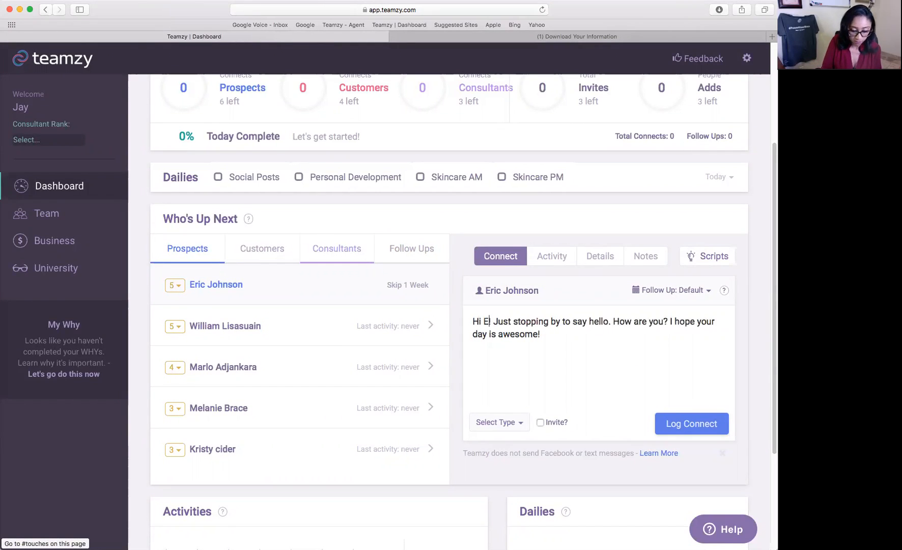
key("super+a")
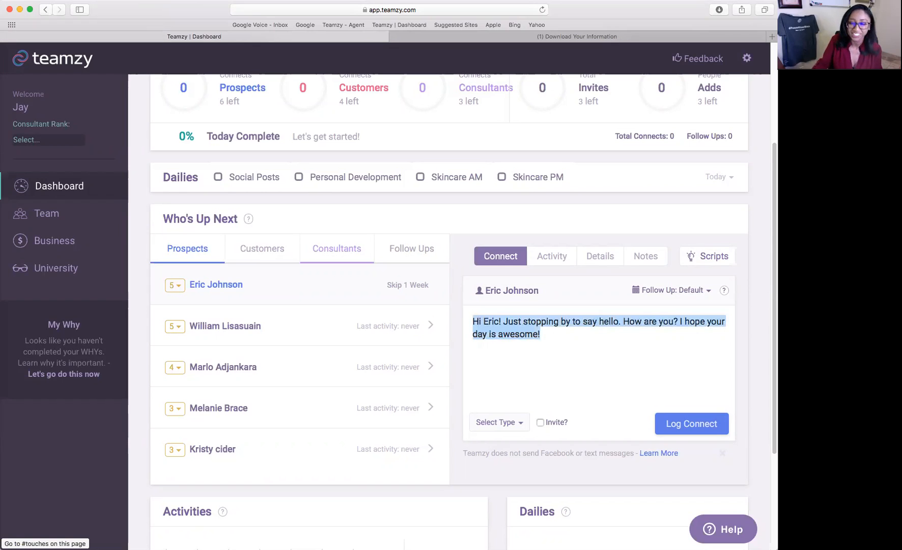
left_click(517, 423)
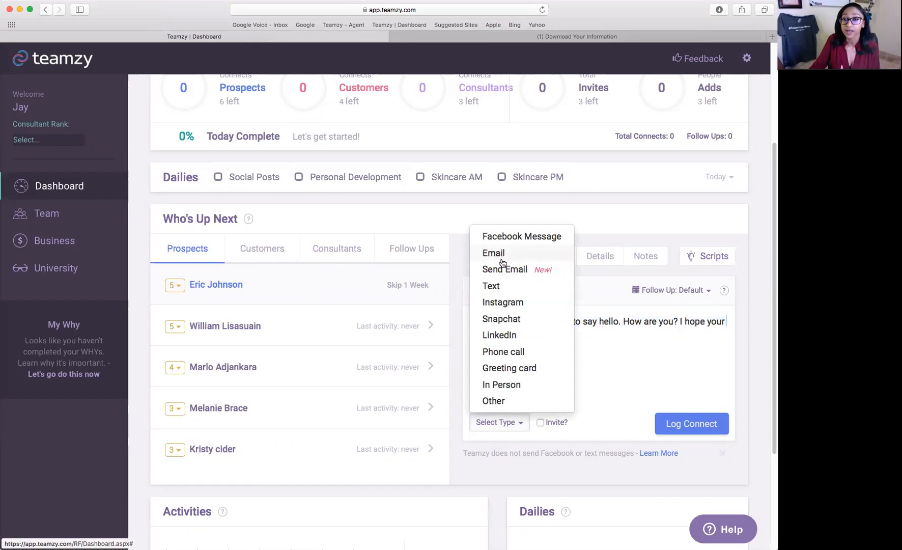
left_click(516, 237)
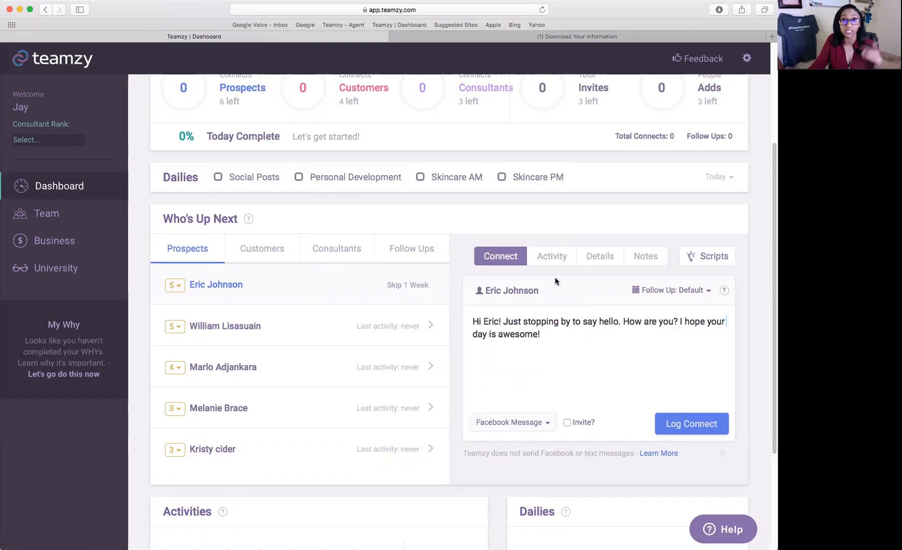
Paste the prepared hello greeting into the prospect's Messenger chat and send it.
left_click(595, 38)
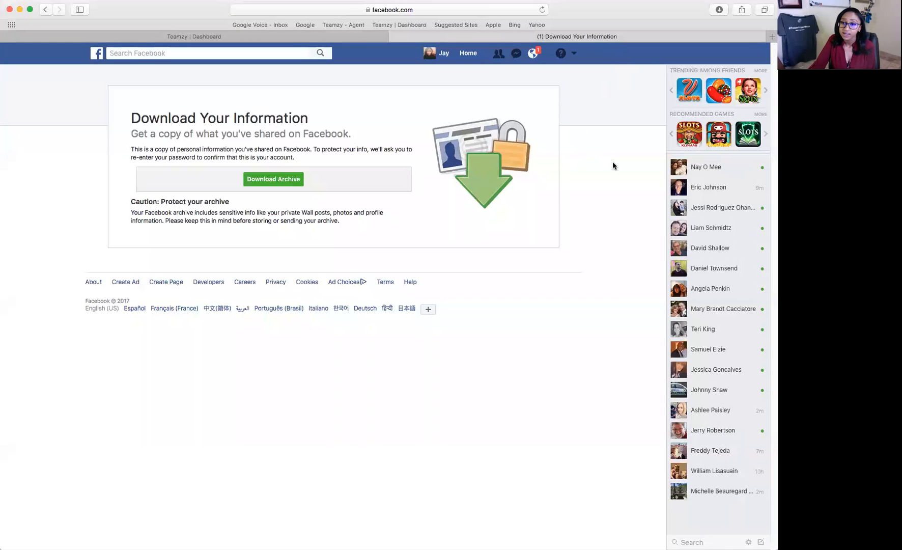
mouse_move(682, 249)
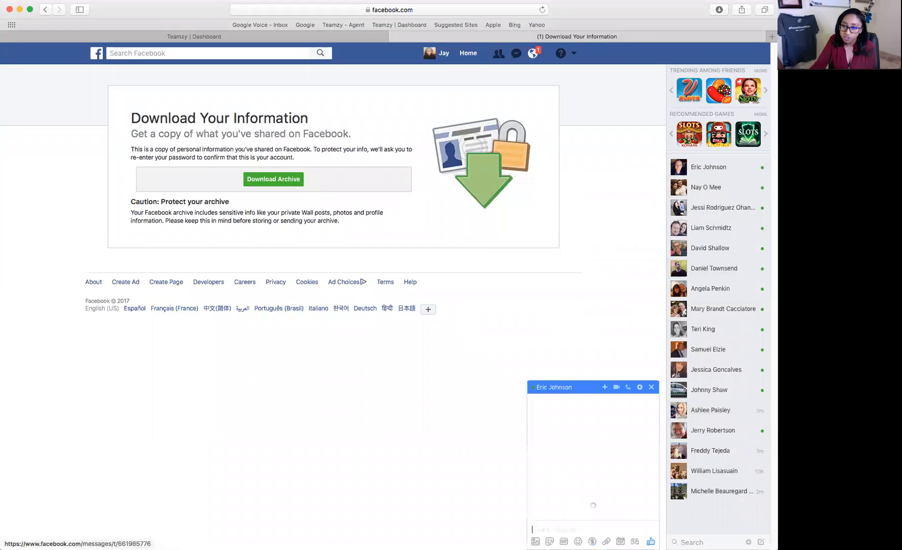
left_click(562, 529)
key("super+v")
key("Return")
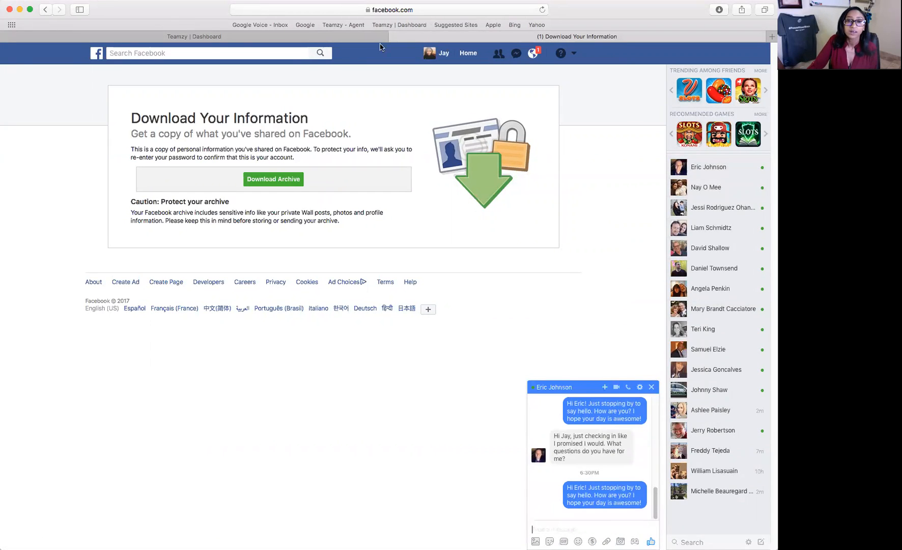
left_click(346, 37)
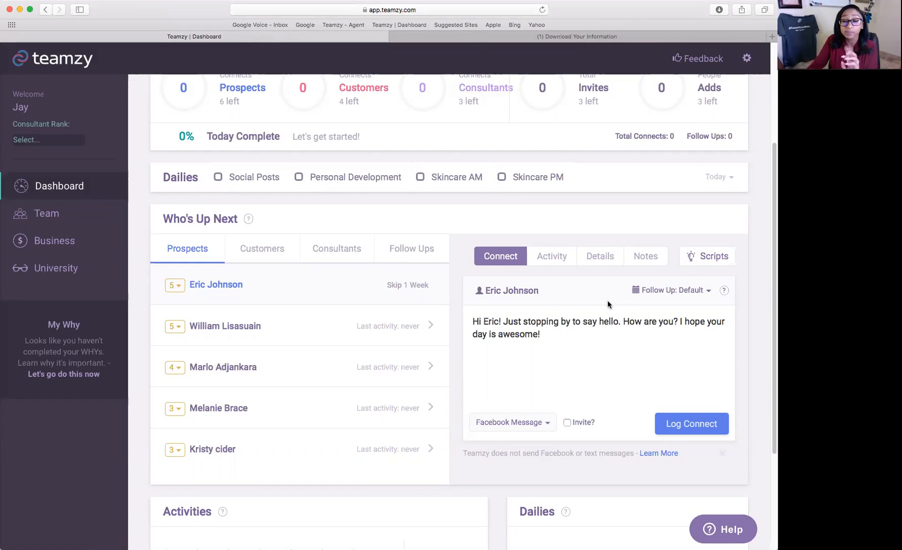
Log the Facebook Message connect for the first 5-star prospect.
left_click(685, 421)
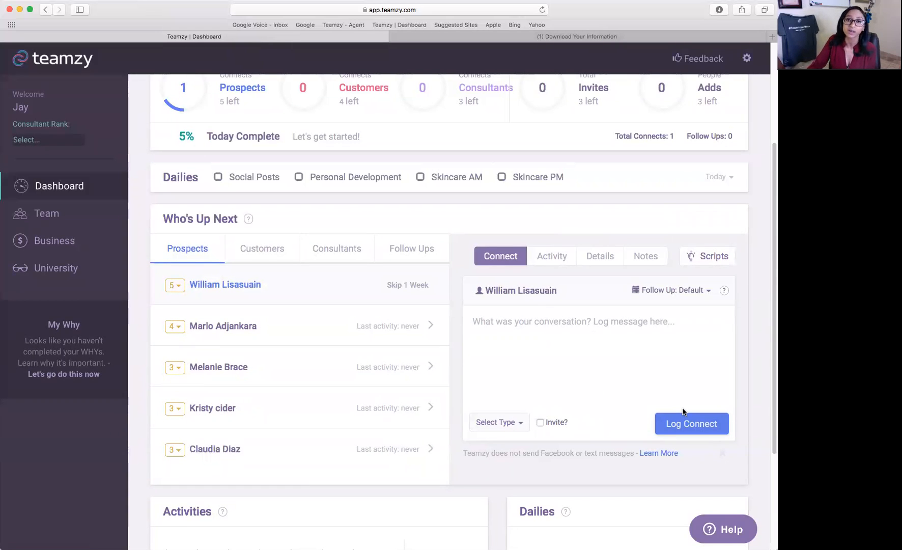
scroll(683, 412, "up", 3)
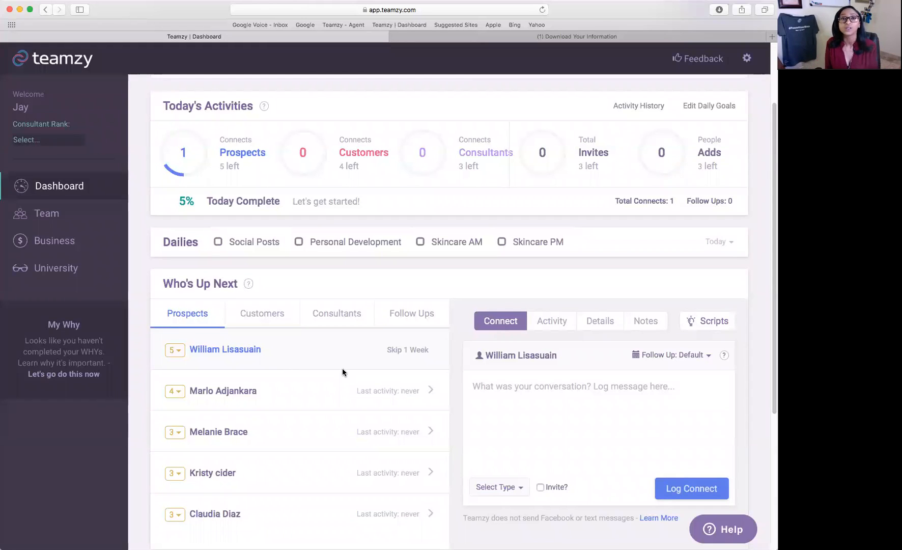
mouse_move(194, 154)
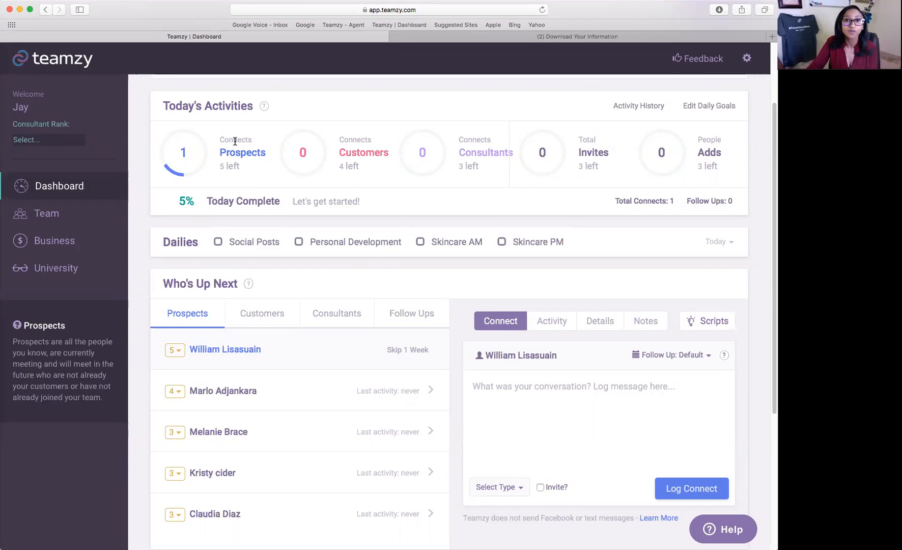
scroll(237, 147, "down", 2)
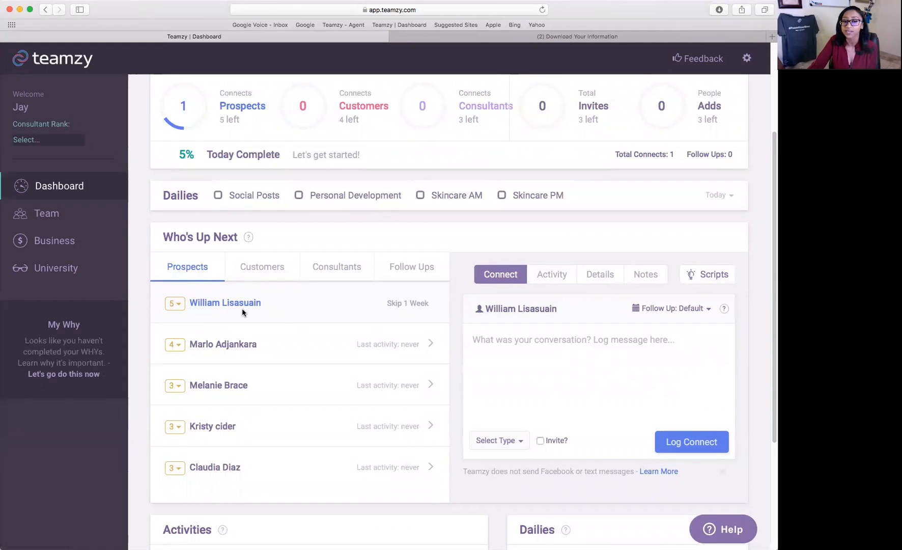
Write 'Chat about upcoming event' as a Phone call connect and tick Invite?
left_click(531, 353)
type("Chat about upcoming event")
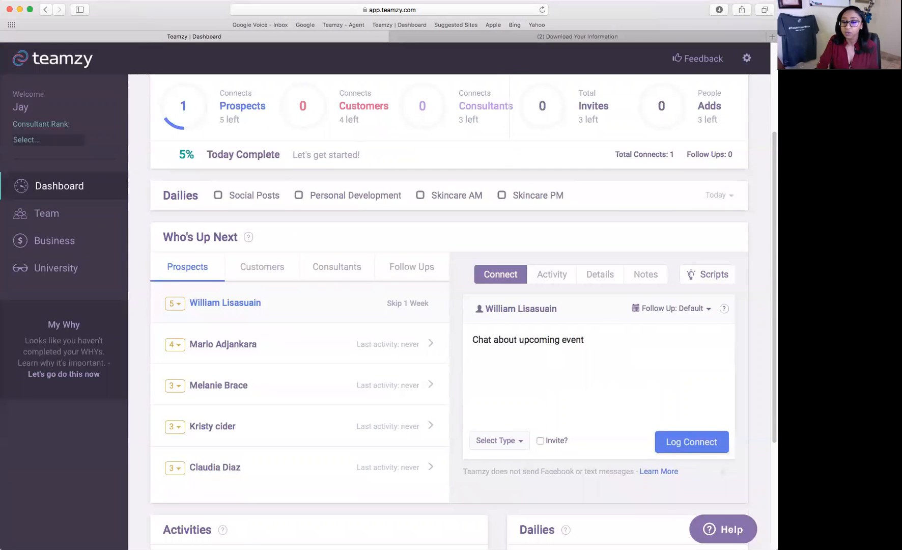
left_click(491, 441)
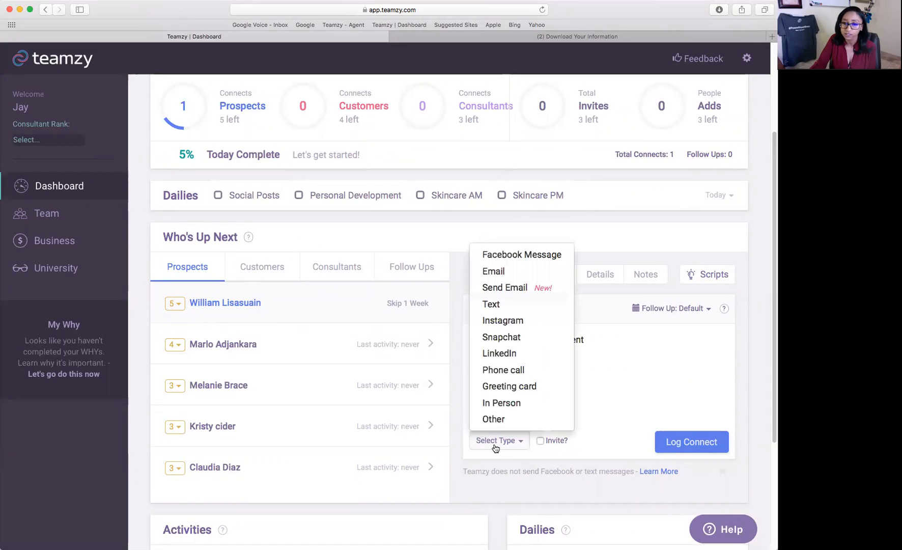
left_click(499, 370)
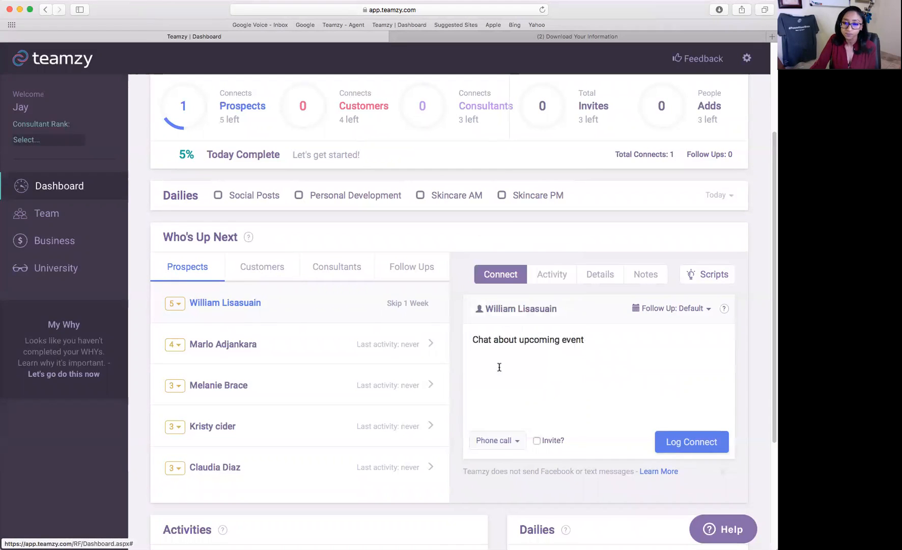
left_click(536, 441)
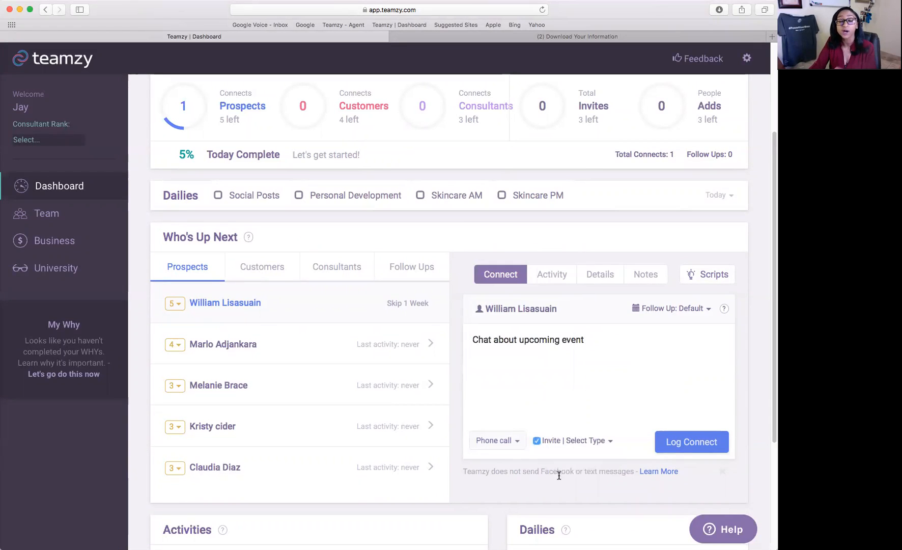
left_click(584, 441)
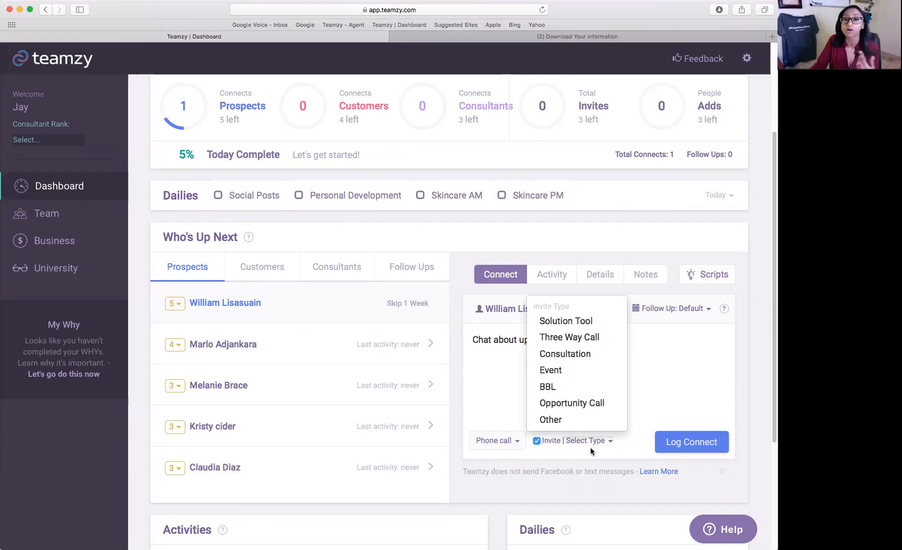
Log the connect as an Event invite with a Tomorrow follow-up.
left_click(568, 377)
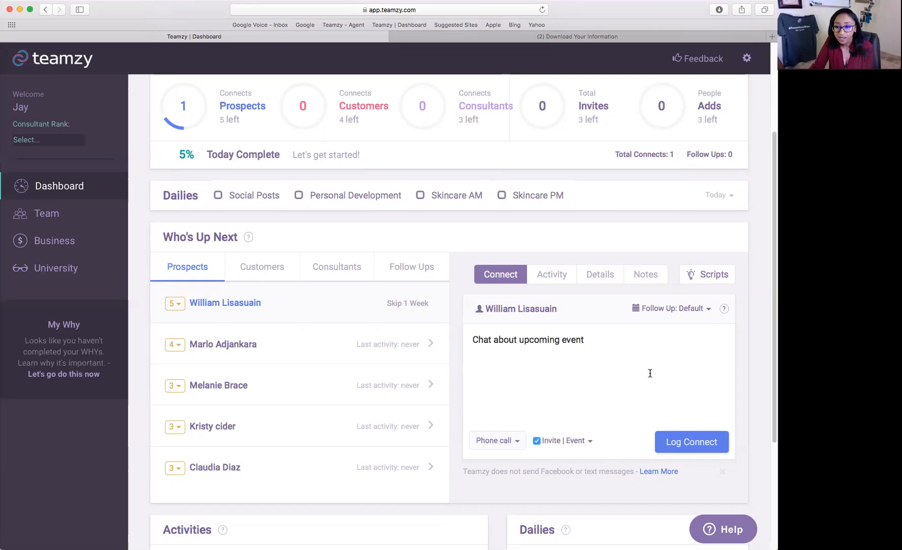
left_click(706, 311)
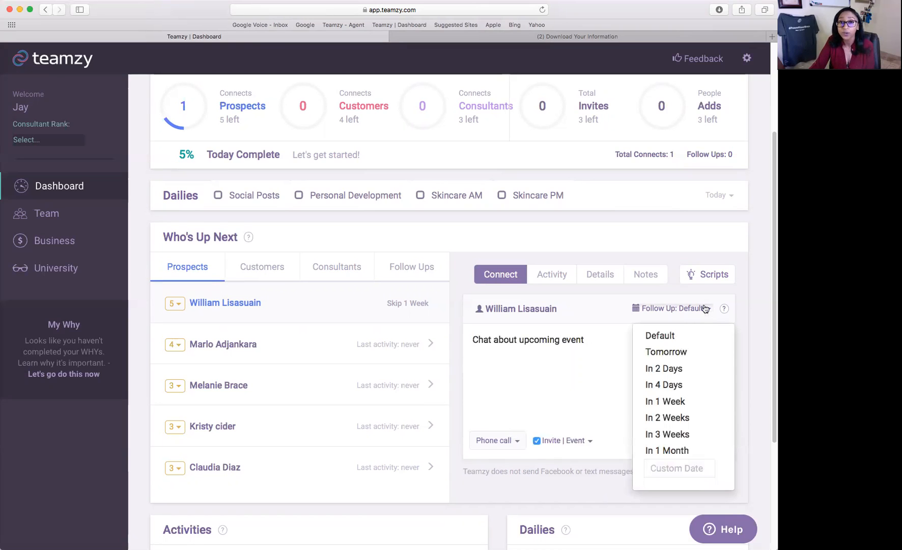
left_click(688, 351)
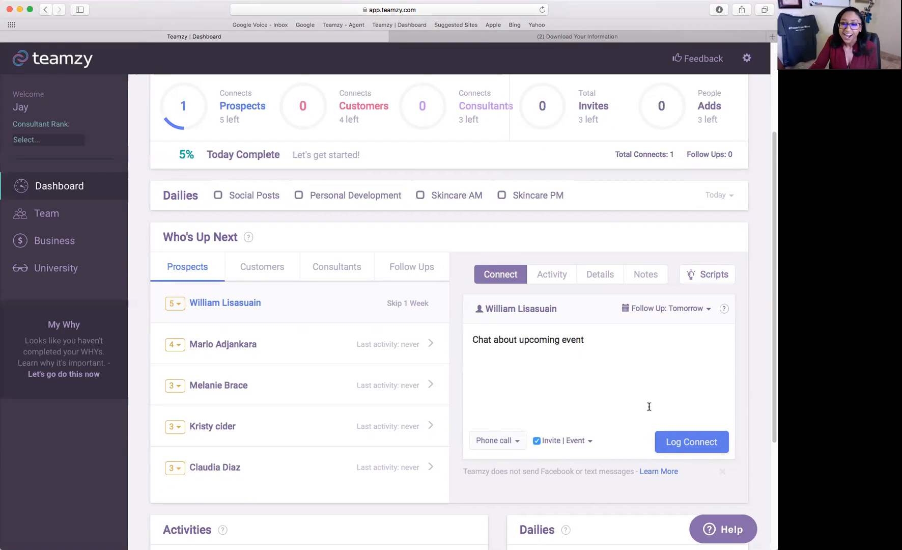
left_click(680, 448)
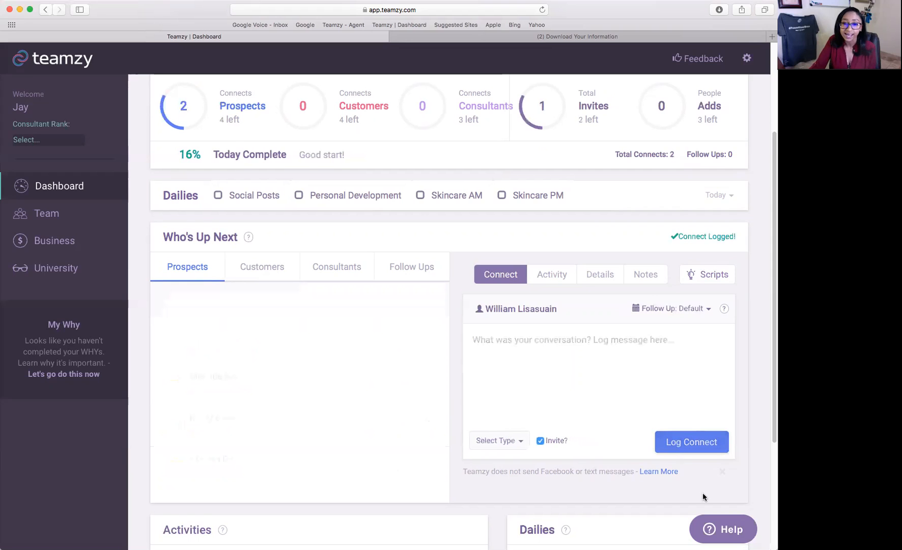
Check the Invites ring, then switch Who's Up Next to the Follow Ups list.
scroll(701, 494, "up", 2)
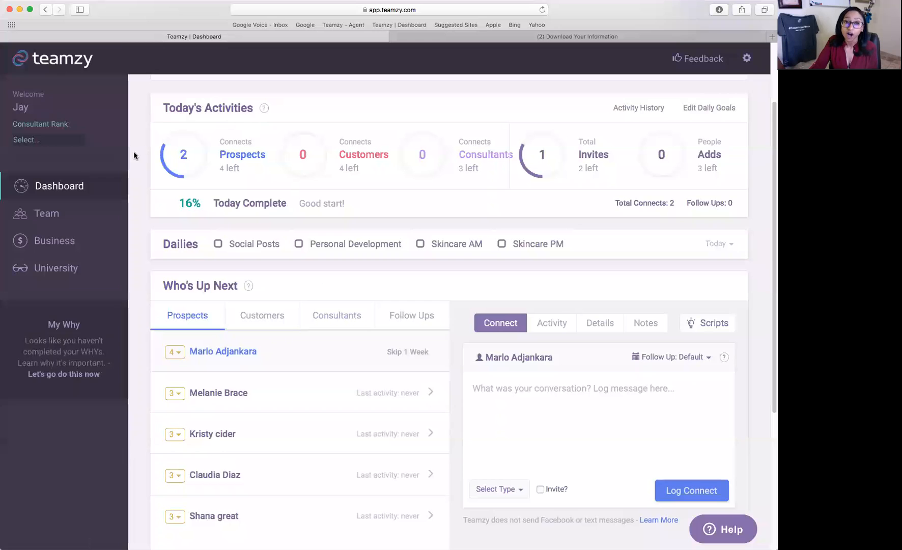
mouse_move(542, 145)
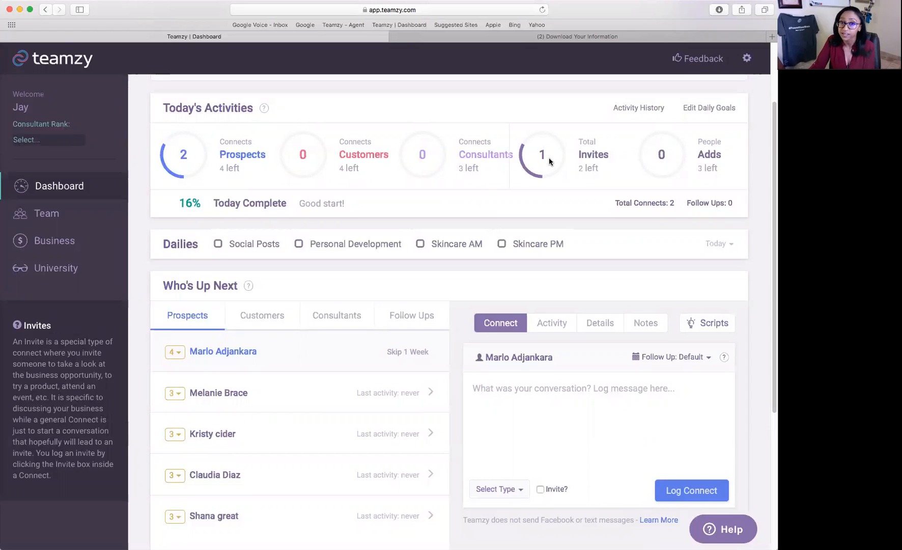
scroll(548, 164, "down", 1)
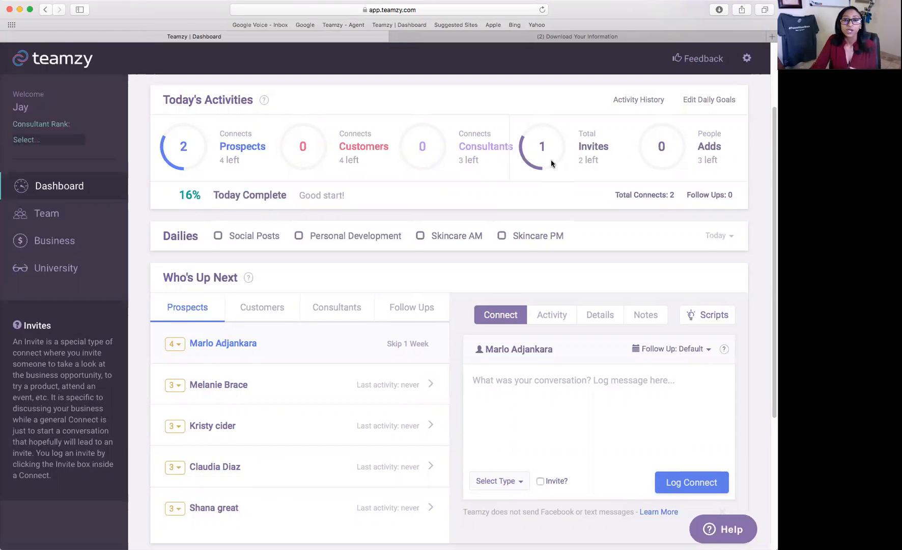
scroll(552, 160, "down", 1)
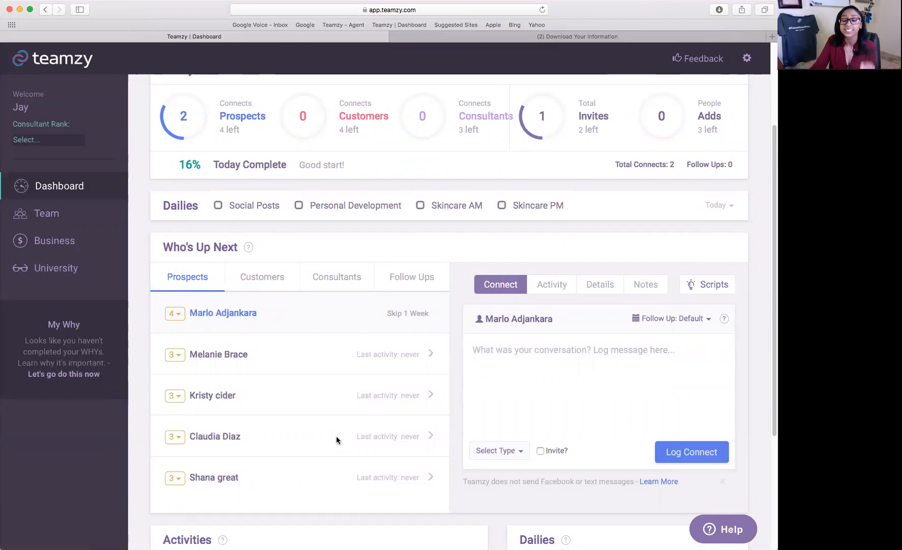
left_click(412, 275)
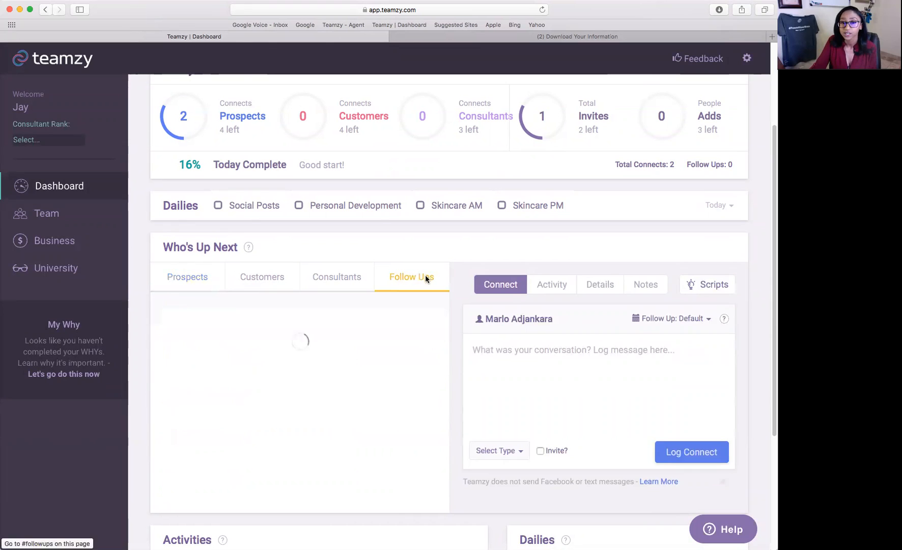
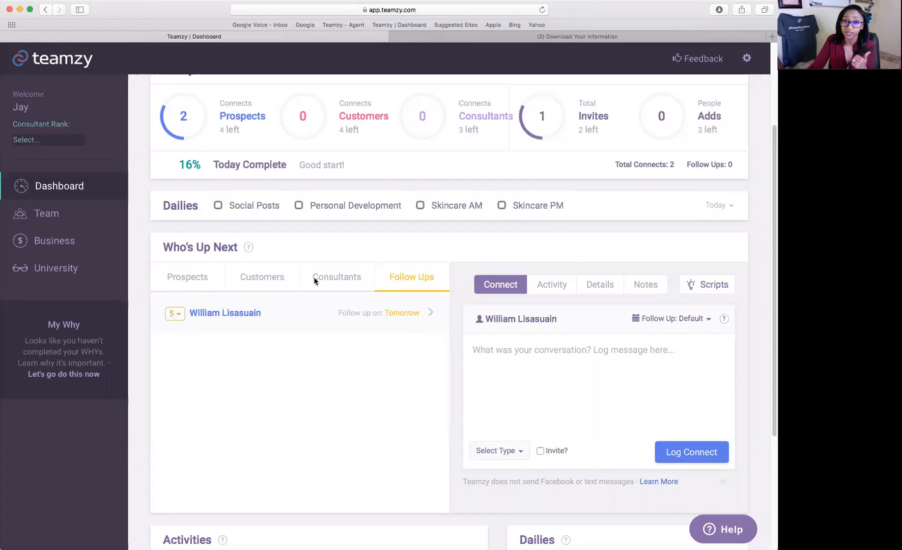
Open the Team page listing all 28 contacts.
left_click(93, 220)
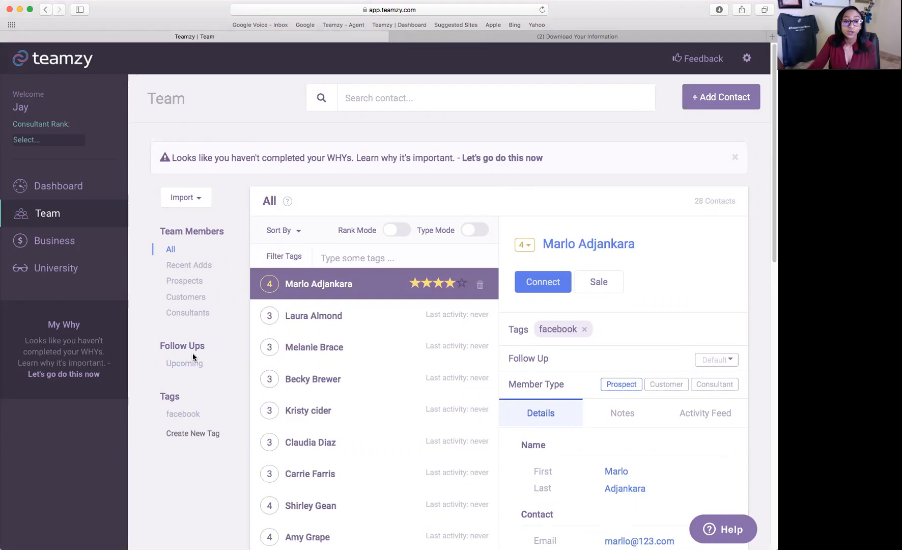
Show only upcoming follow-ups and move the contact's follow-up to In 2 Days (04/08/2017).
left_click(188, 365)
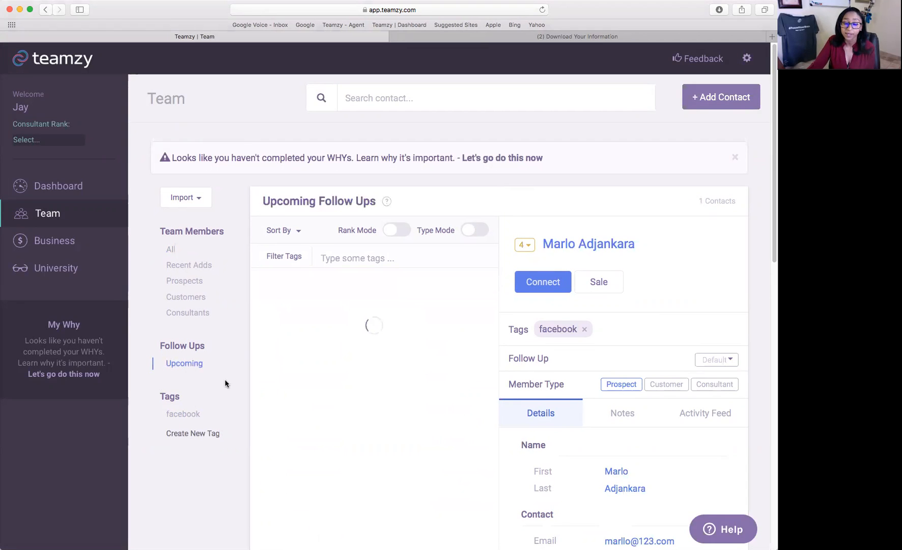
scroll(223, 382, "down", 4)
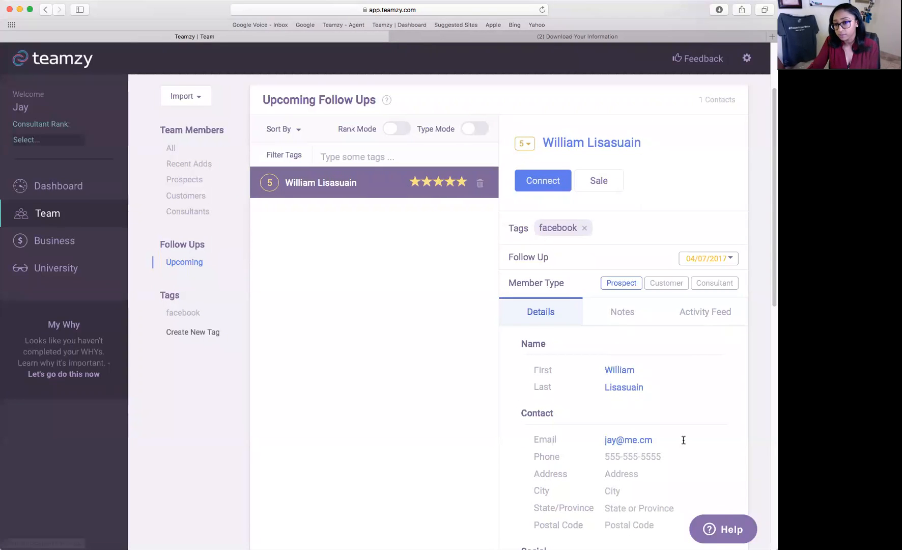
left_click(732, 260)
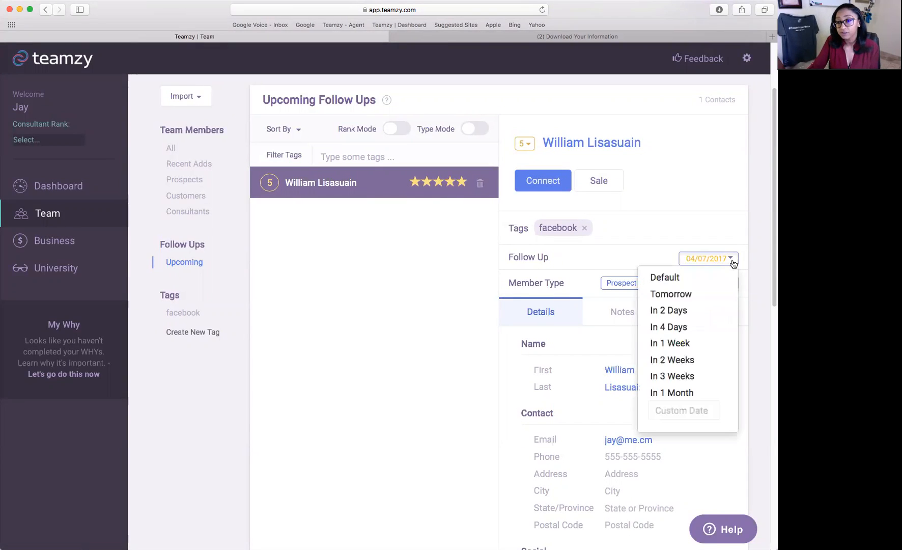
left_click(681, 310)
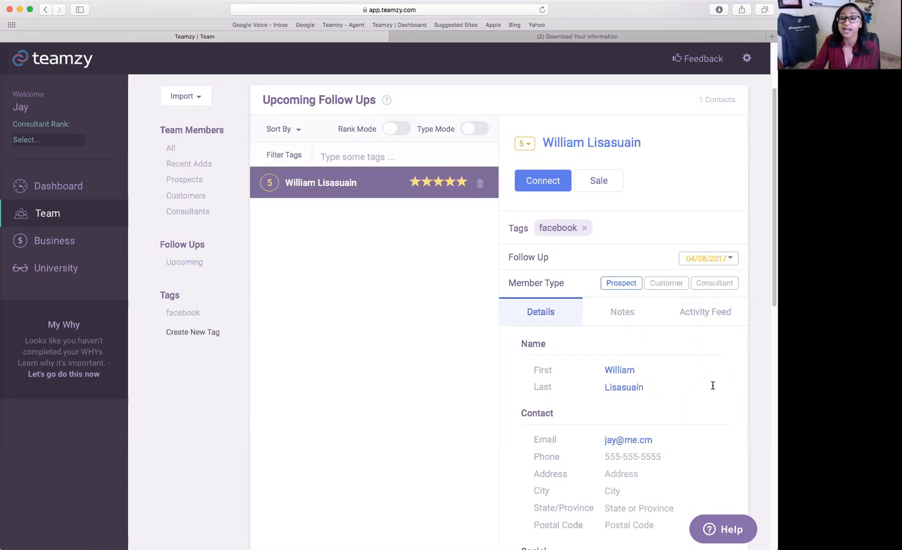
scroll(714, 380, "up", 3)
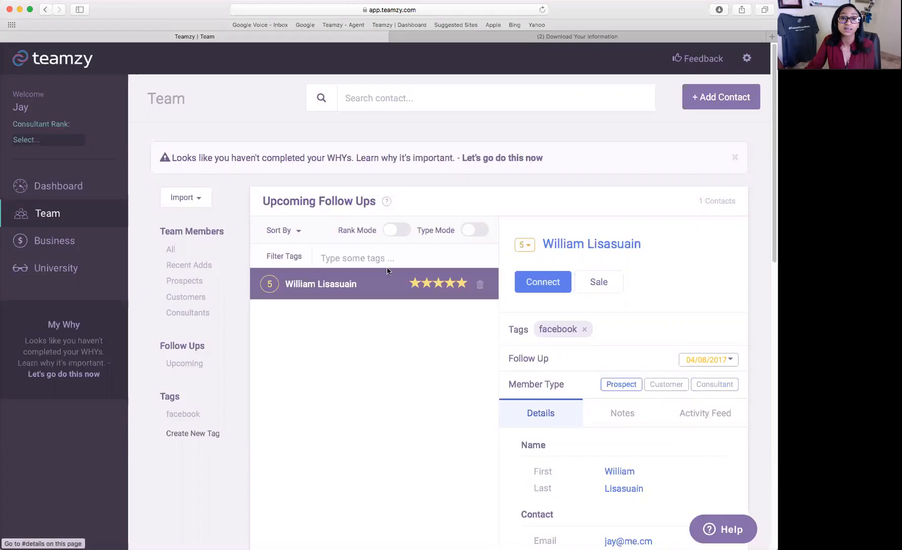
Find the second contact by name, give it a custom follow-up of May 6, 2017, and go back to the Dashboard.
type("M")
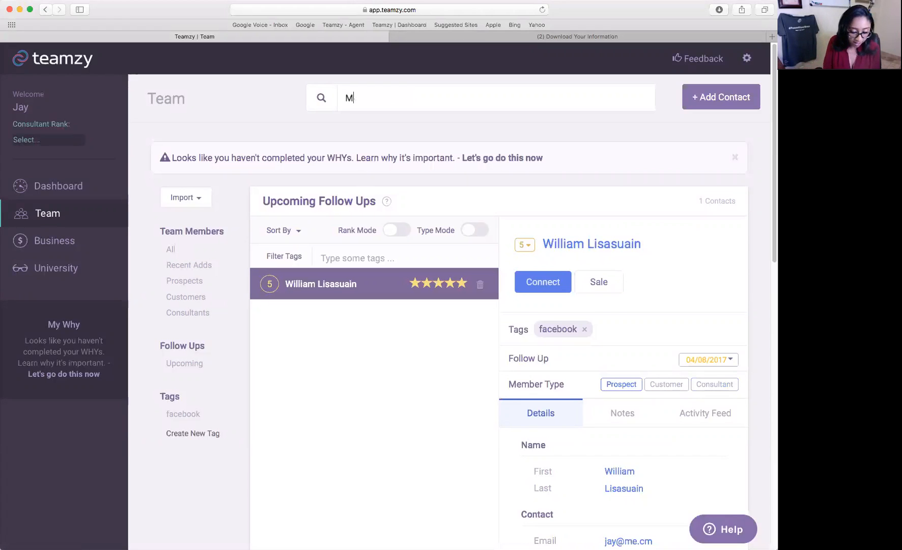
type("arlo")
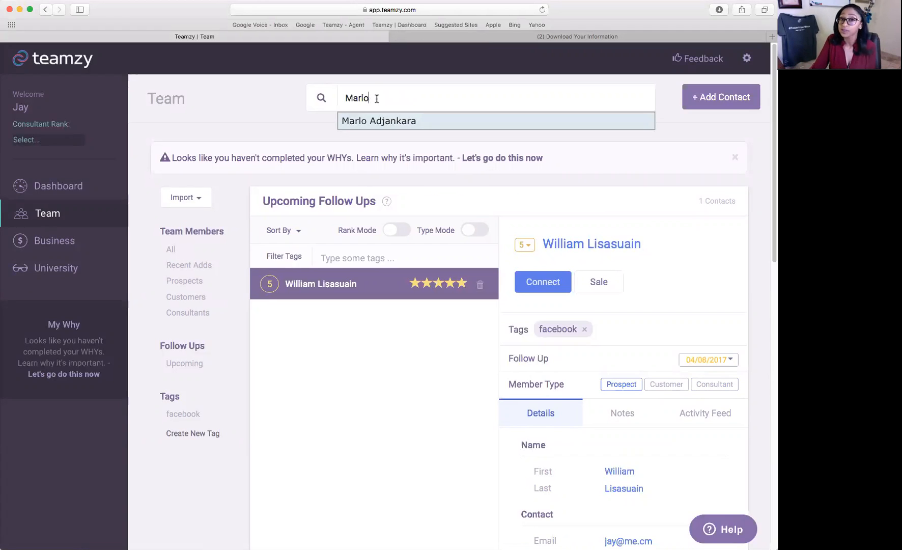
left_click(352, 123)
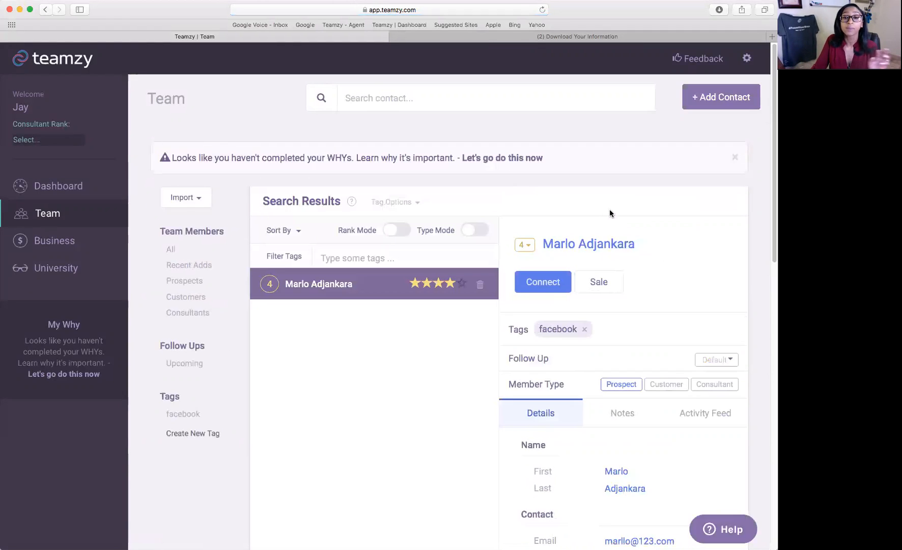
scroll(694, 292, "down", 2)
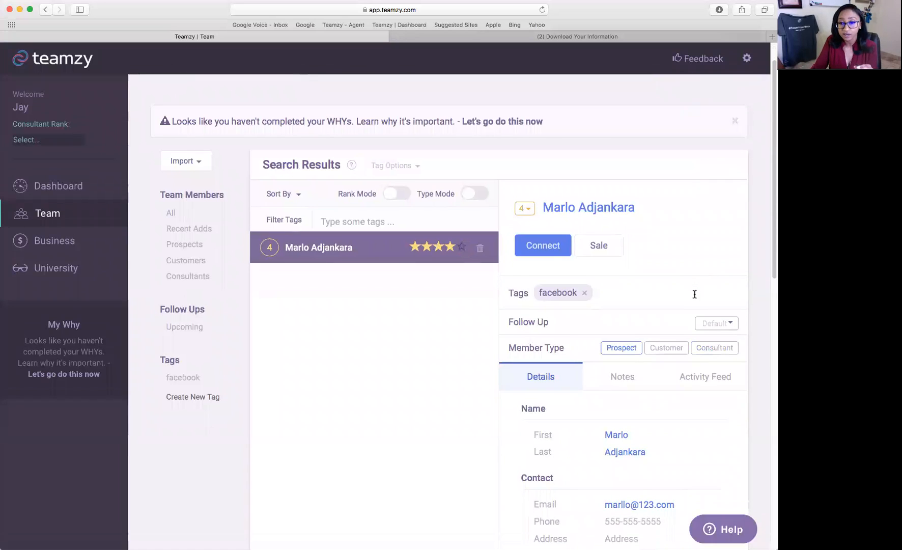
left_click(721, 327)
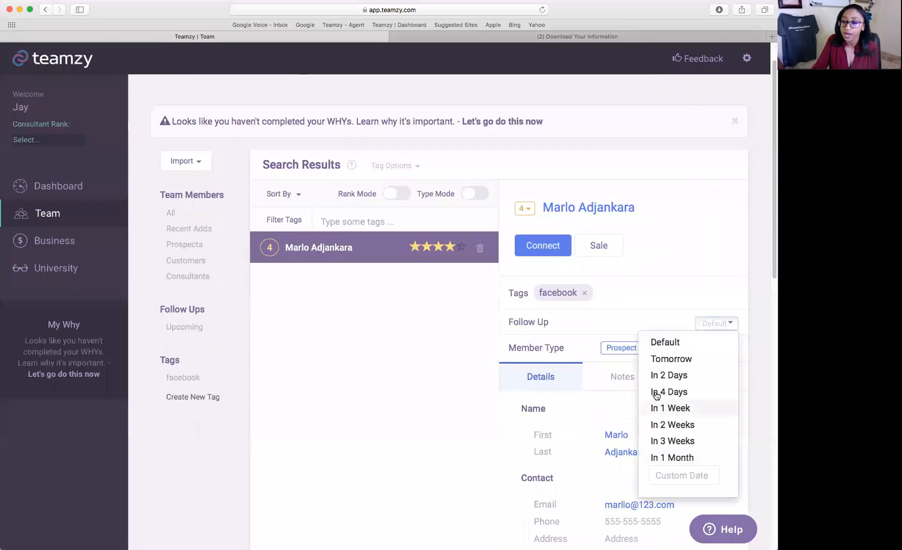
left_click(666, 475)
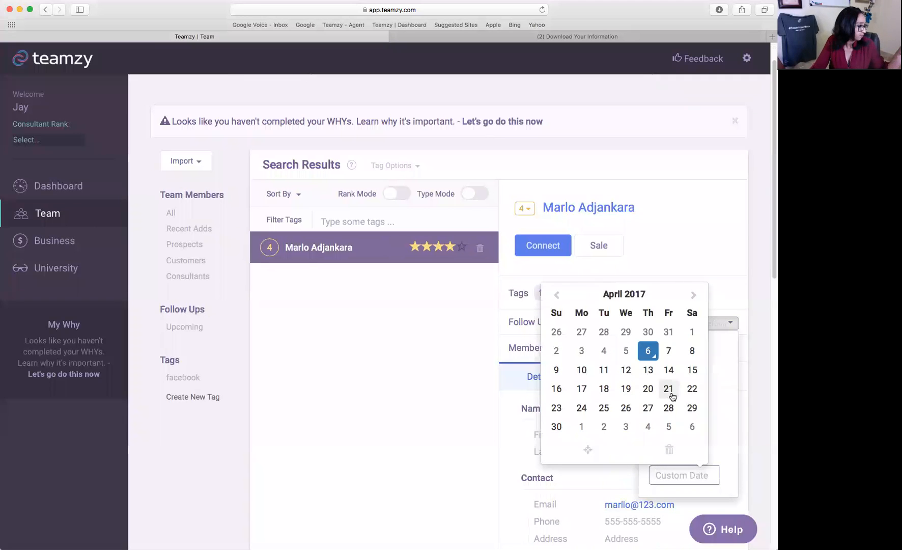
left_click(693, 295)
left_click(690, 332)
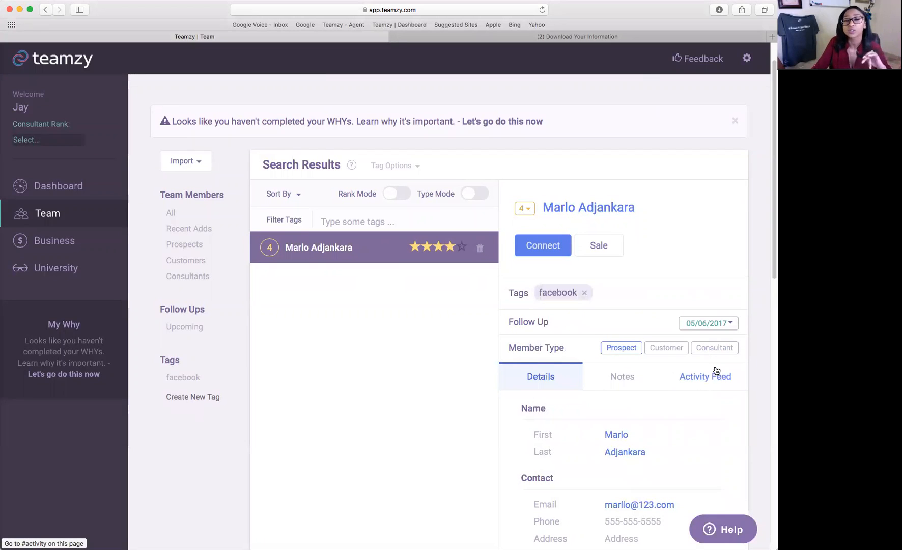
left_click(180, 328)
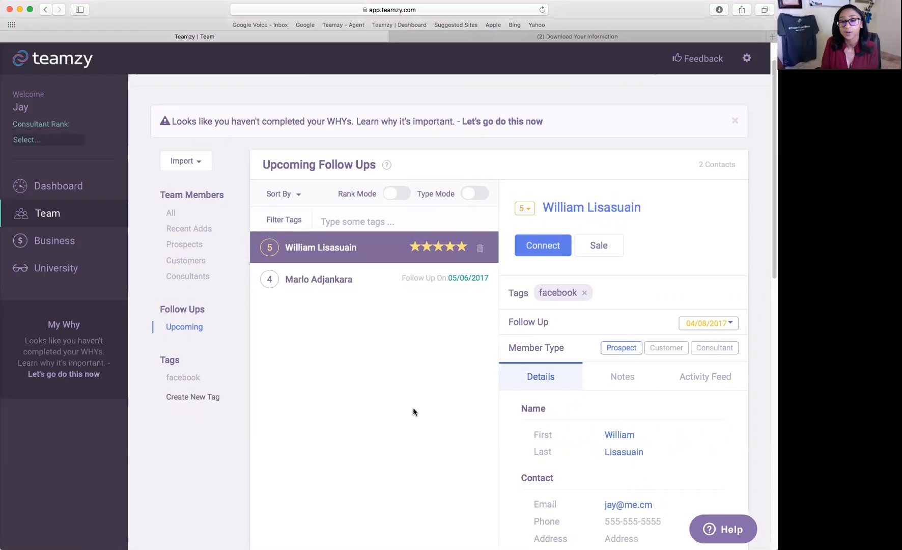
left_click(59, 185)
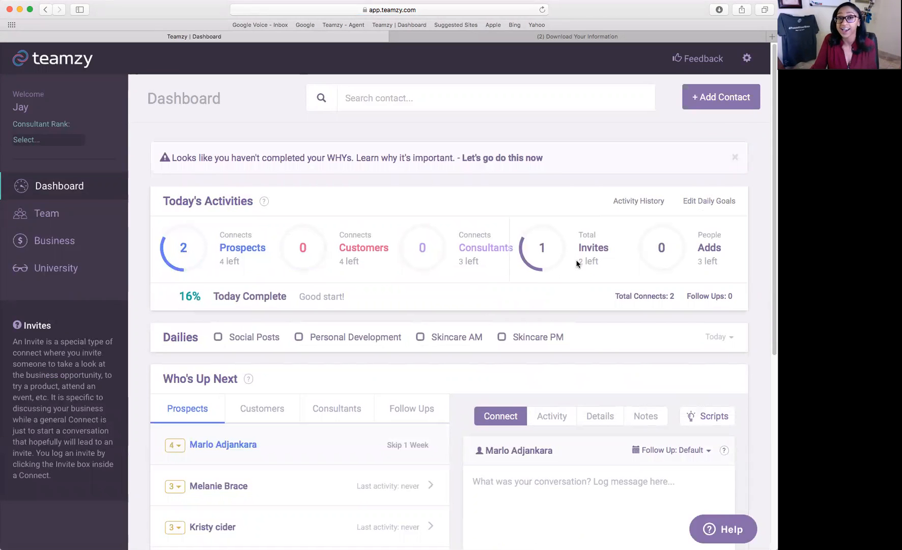
scroll(549, 279, "down", 1)
scroll(549, 286, "down", 5)
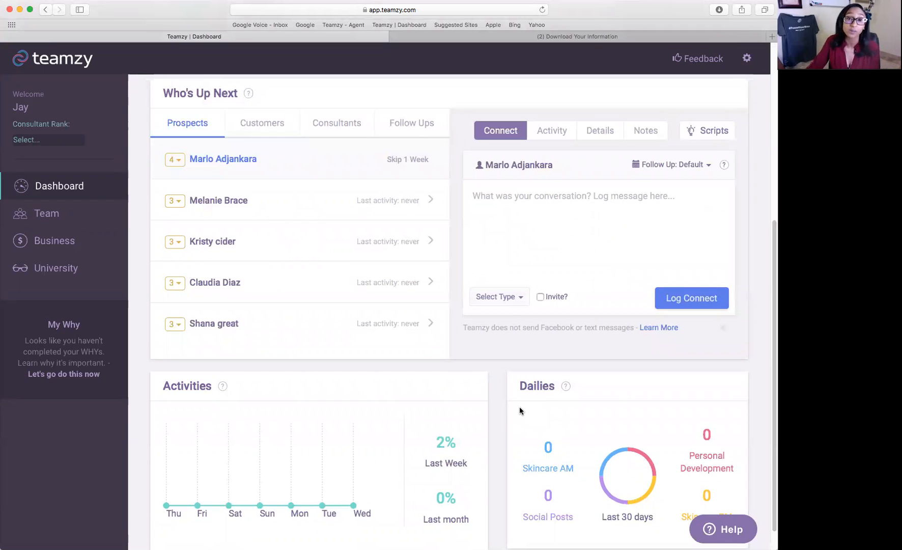
scroll(670, 224, "up", 1)
mouse_move(699, 158)
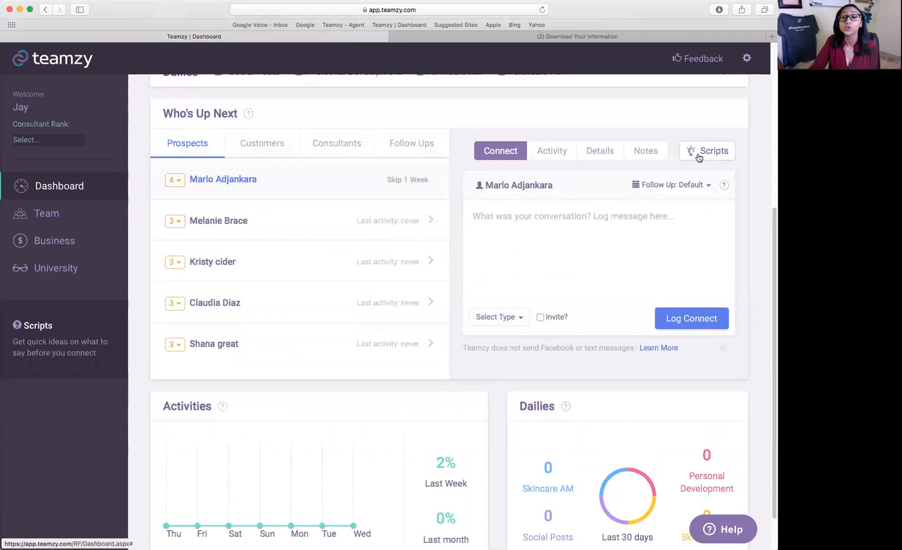
scroll(699, 157, "up", 1)
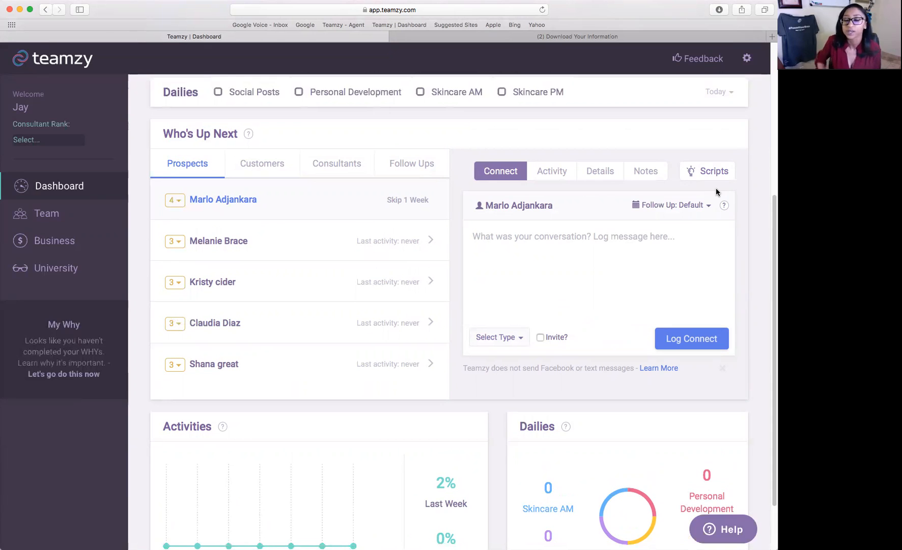
Create a new script titled 'follow up to an event', tag it Email and Facebook, and close Script Ideas.
left_click(707, 173)
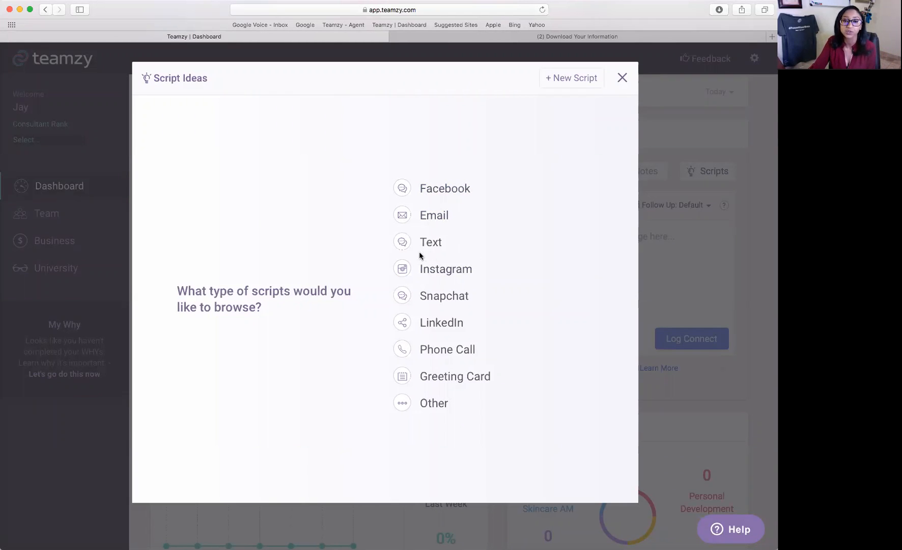
left_click(568, 85)
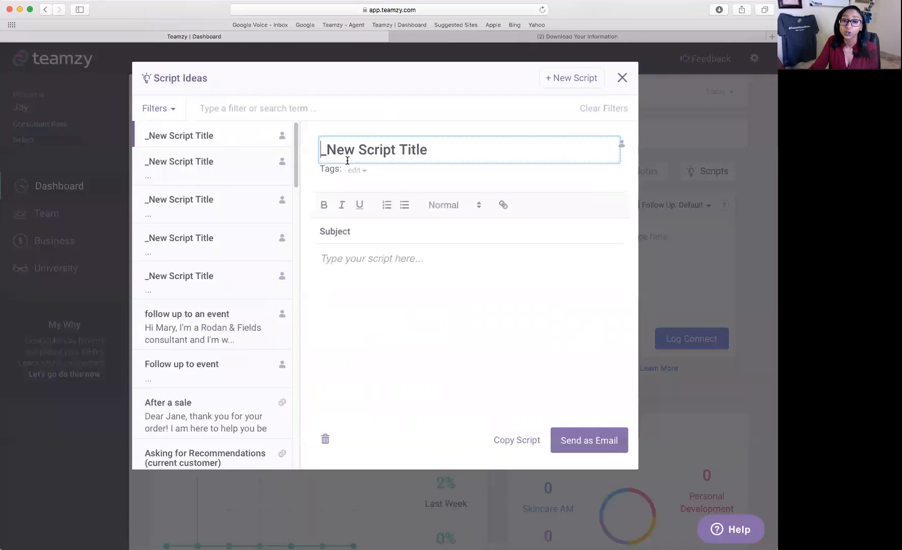
triple_click(377, 155)
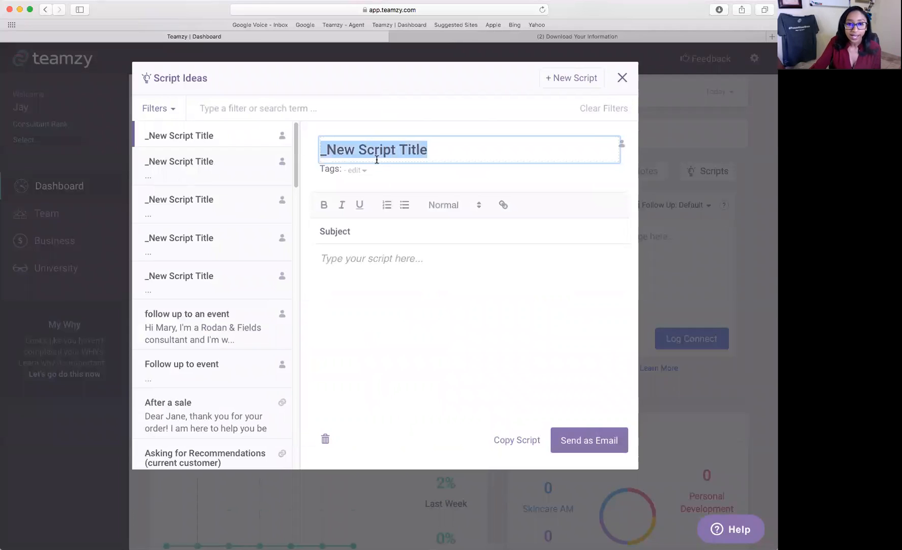
type("foll")
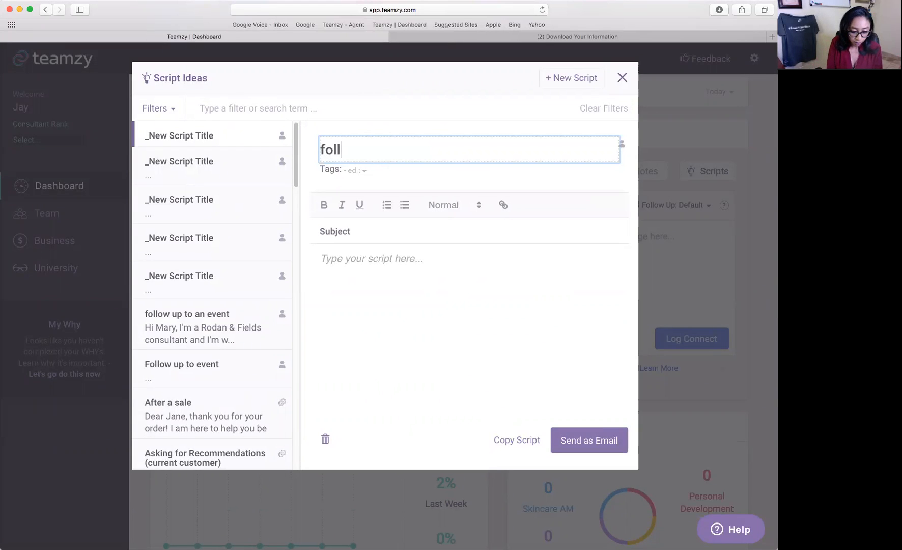
type("ow up to an event")
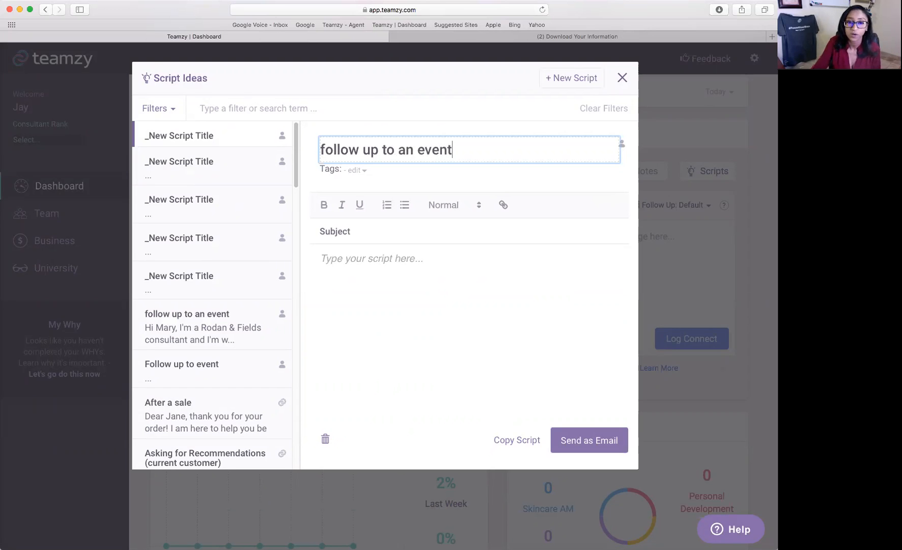
left_click(351, 174)
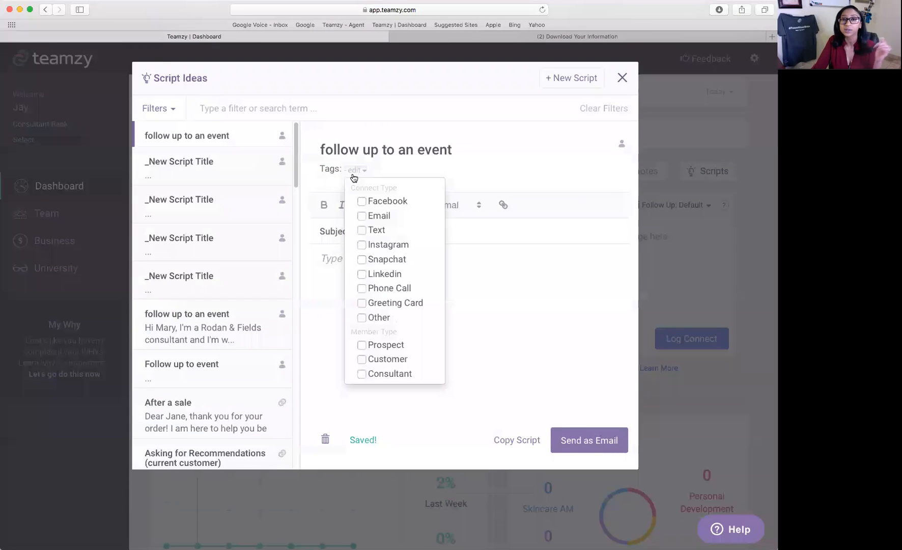
left_click(366, 218)
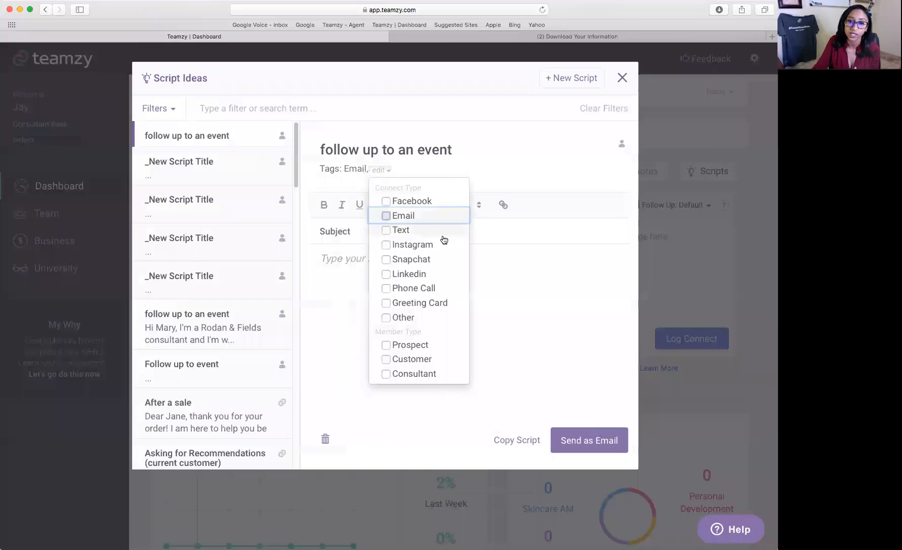
left_click(386, 201)
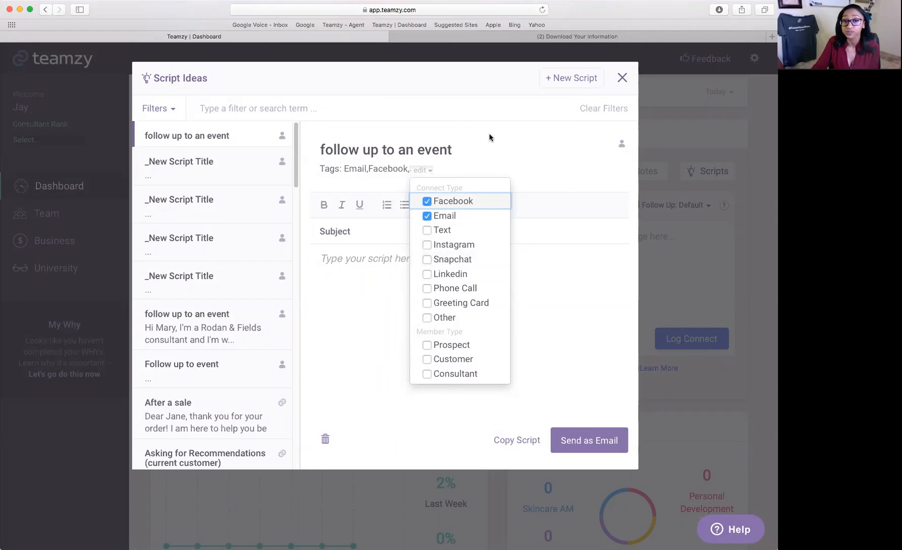
left_click(383, 266)
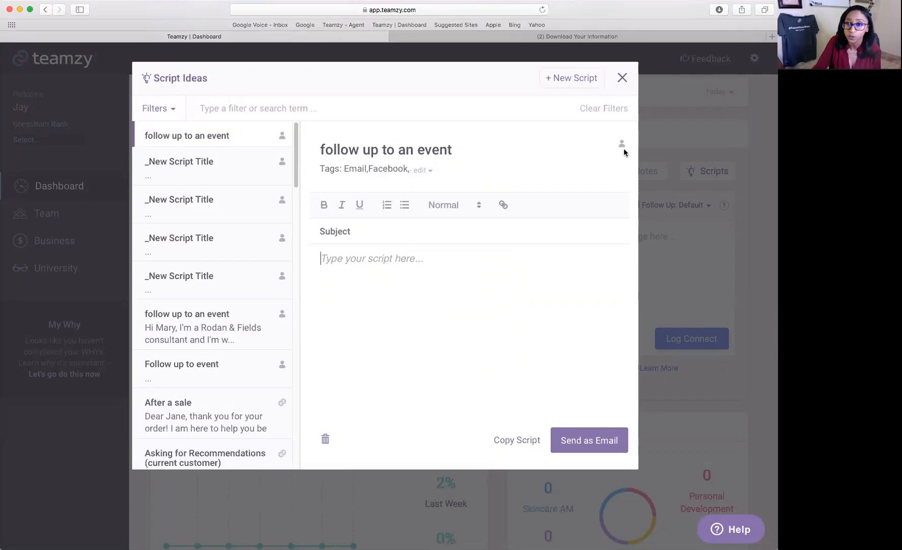
left_click(622, 78)
scroll(732, 269, "up", 1)
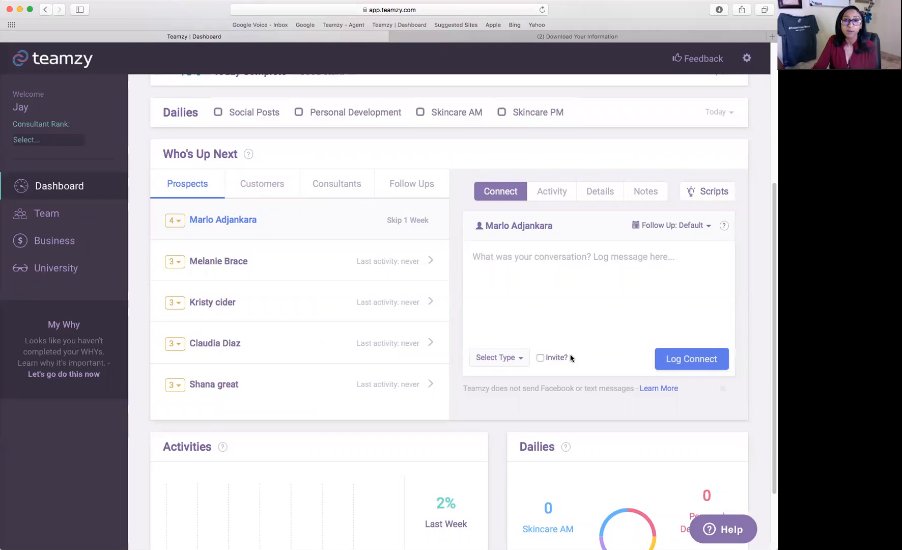
Pick Send Email, dismiss the Connect to Gmail prompt, and begin the note 'Chat about regimne'.
left_click(513, 358)
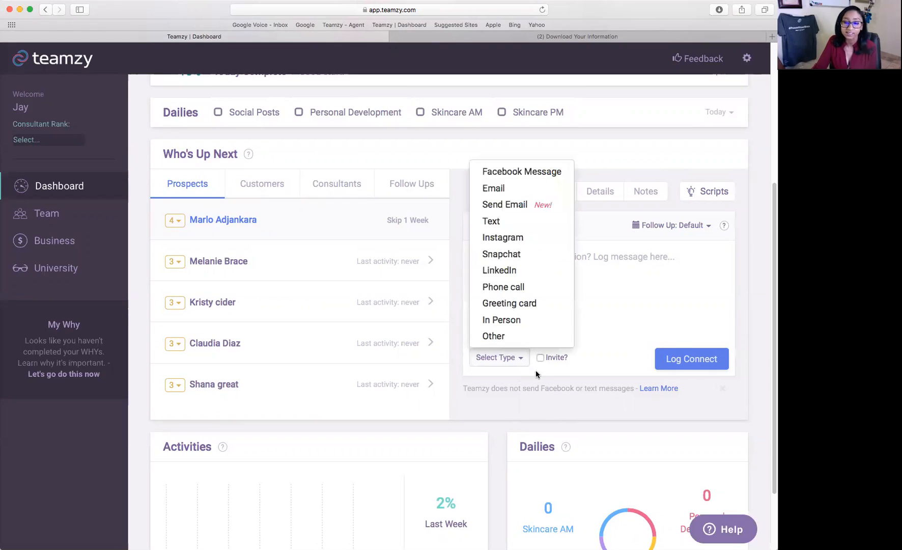
left_click(528, 209)
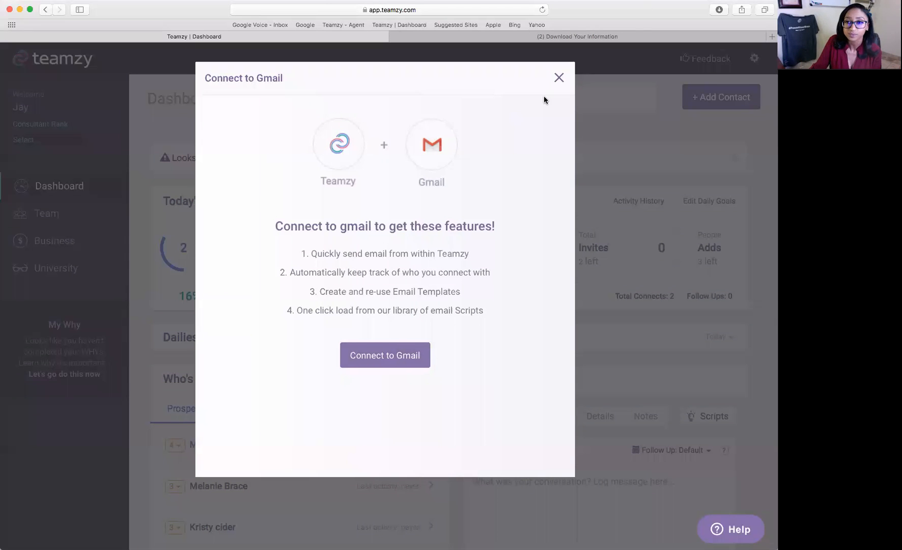
left_click(559, 77)
mouse_move(569, 250)
scroll(569, 250, "down", 3)
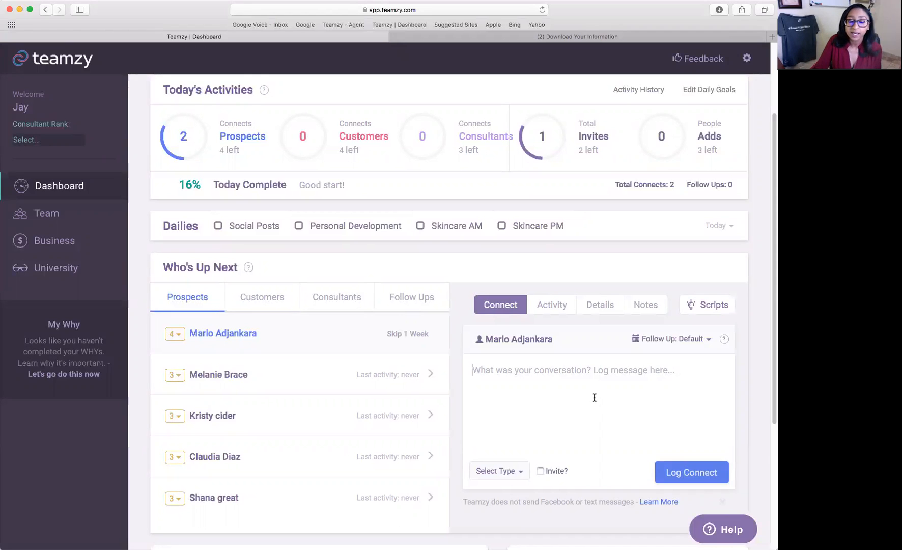
type("Chat ")
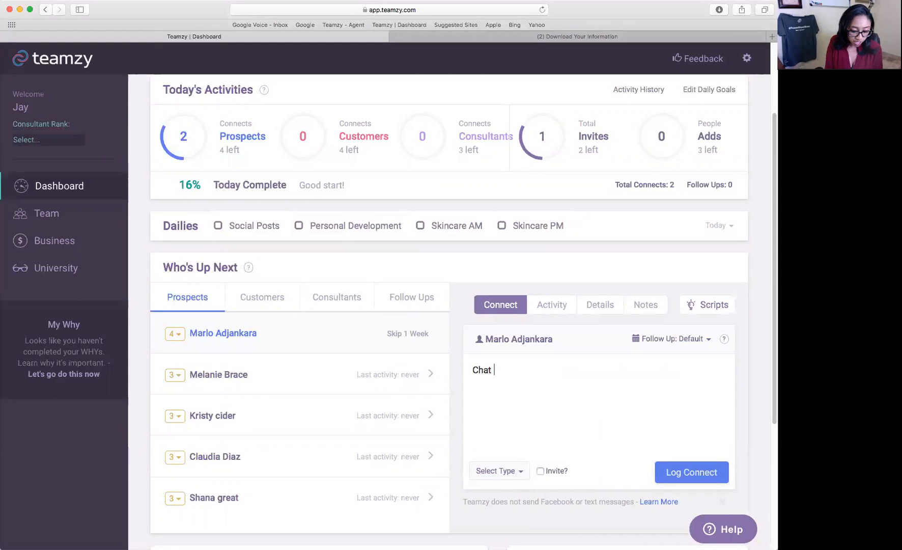
type("about regimne")
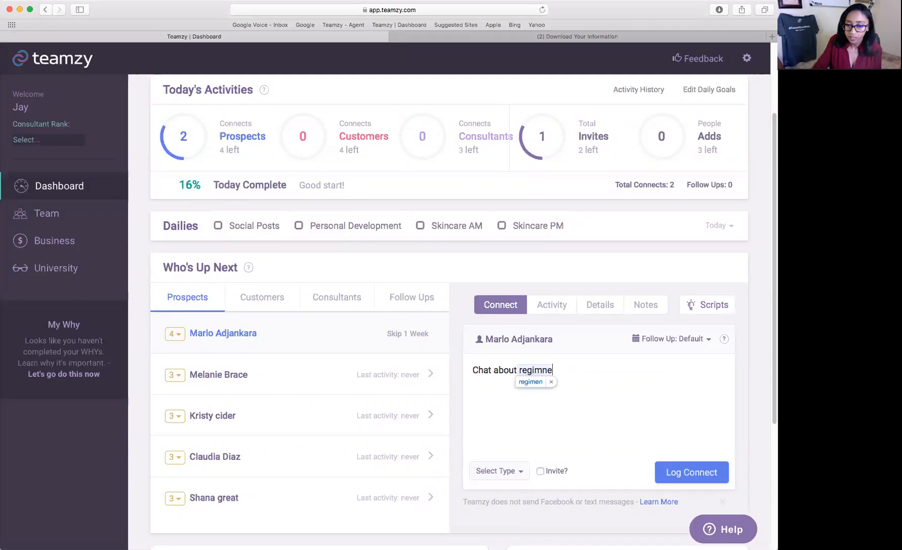
Correct the note to 'Chat about regimen' and log it as a Phone call with a Solution Tool invite.
key("BackSpace")
key("BackSpace")
key("BackSpace")
type("men")
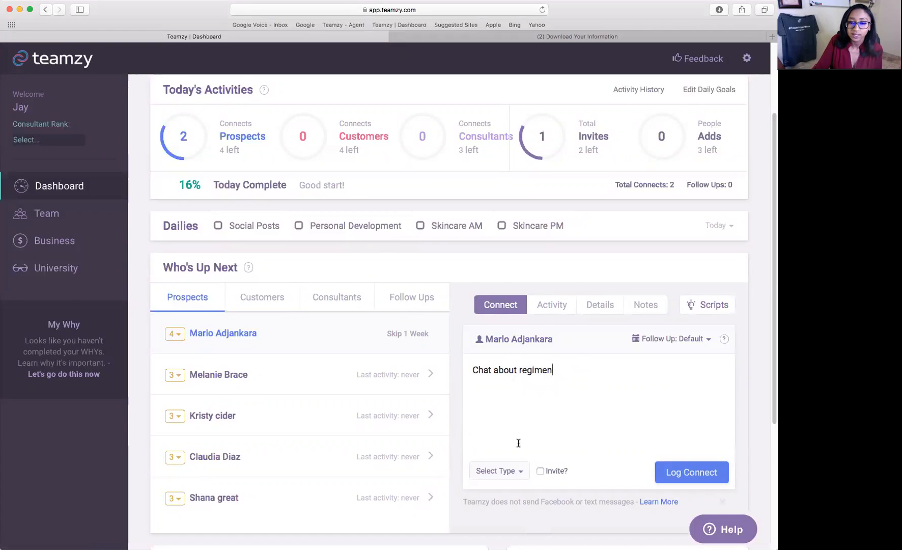
left_click(512, 471)
left_click(525, 402)
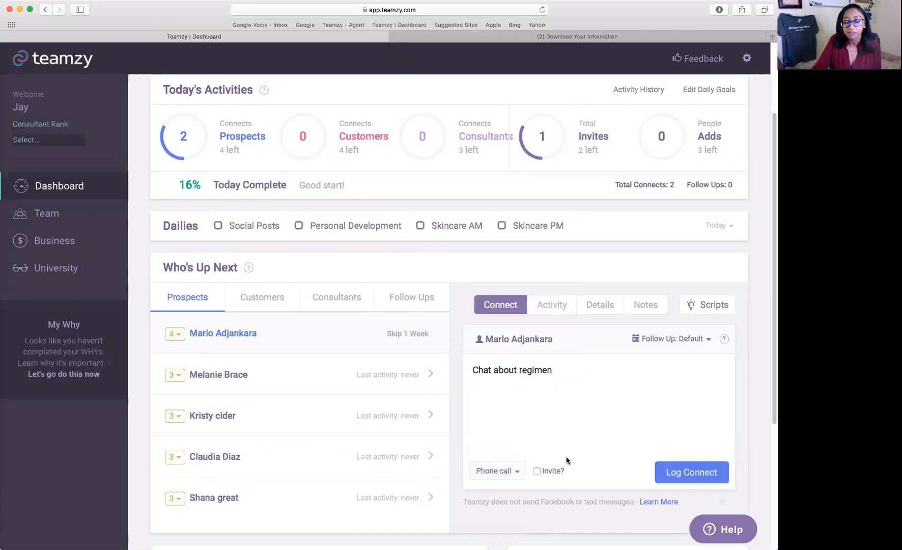
left_click(538, 472)
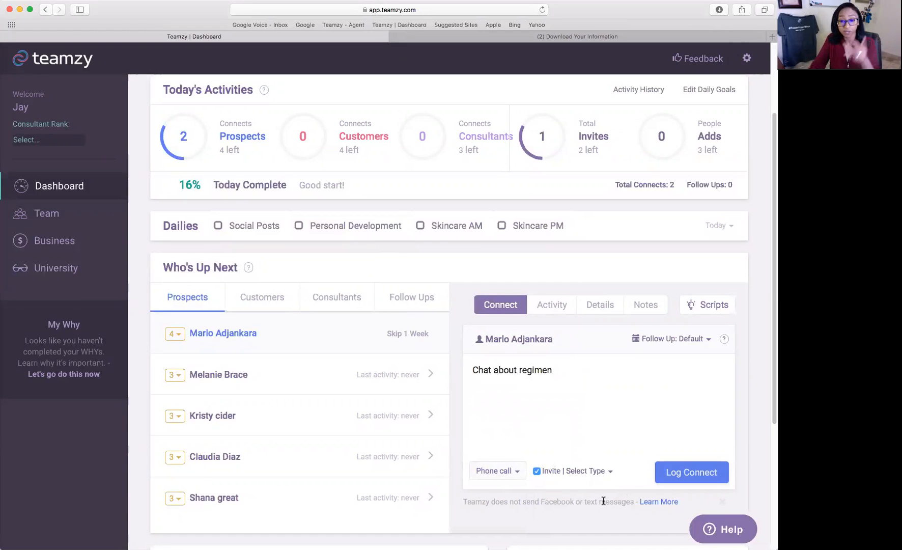
left_click(577, 473)
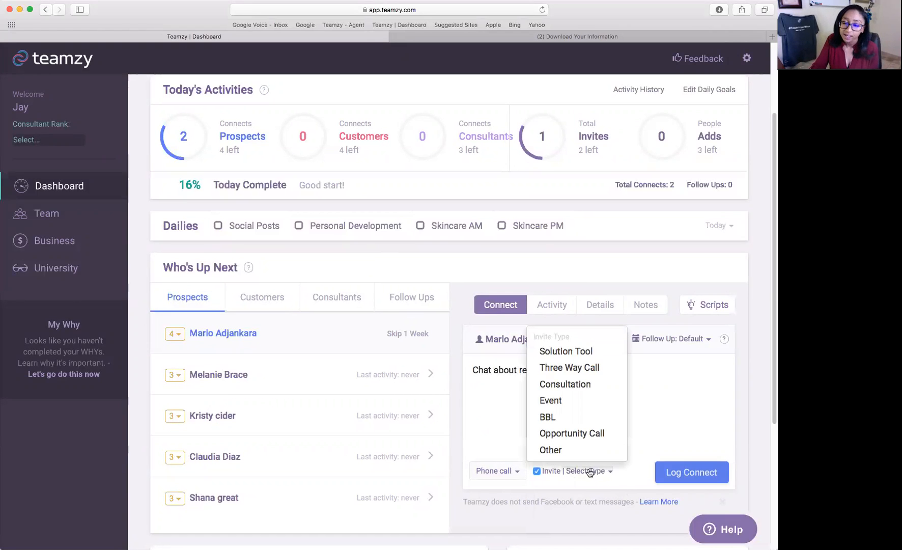
left_click(588, 352)
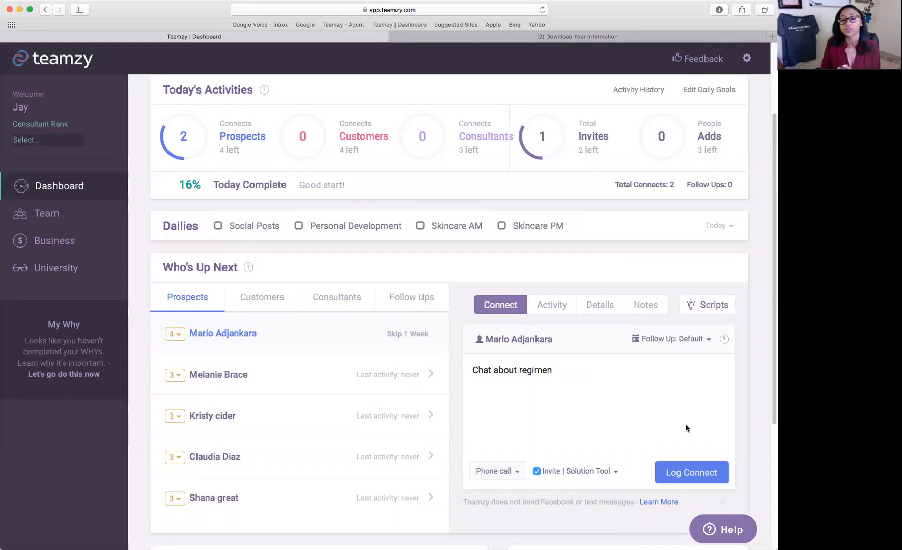
left_click(684, 472)
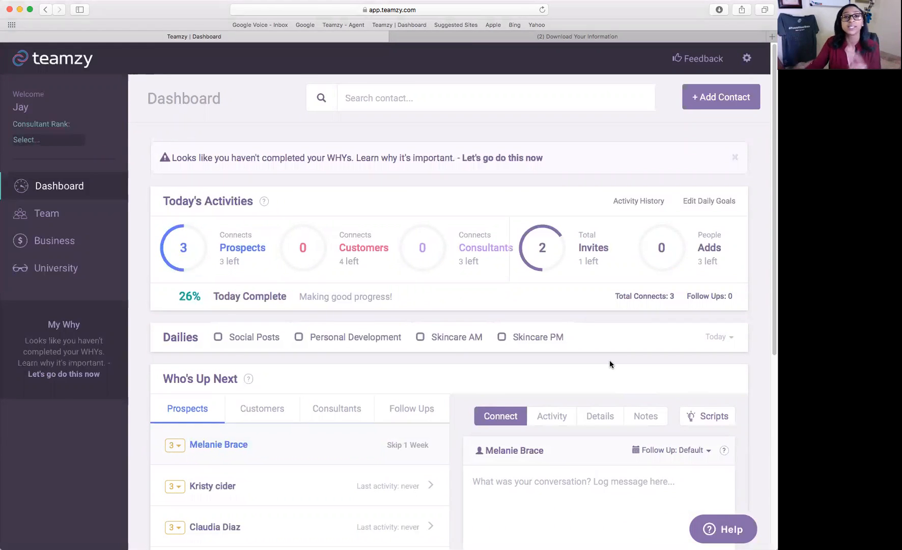
Search for the prospect by name and open their Team record to record a sale.
left_click(374, 96)
type("arlo")
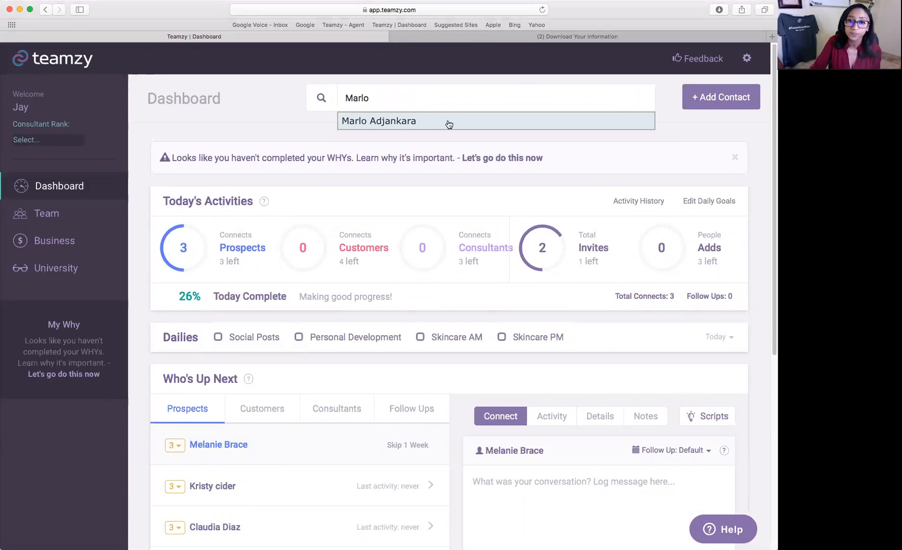
key("Return")
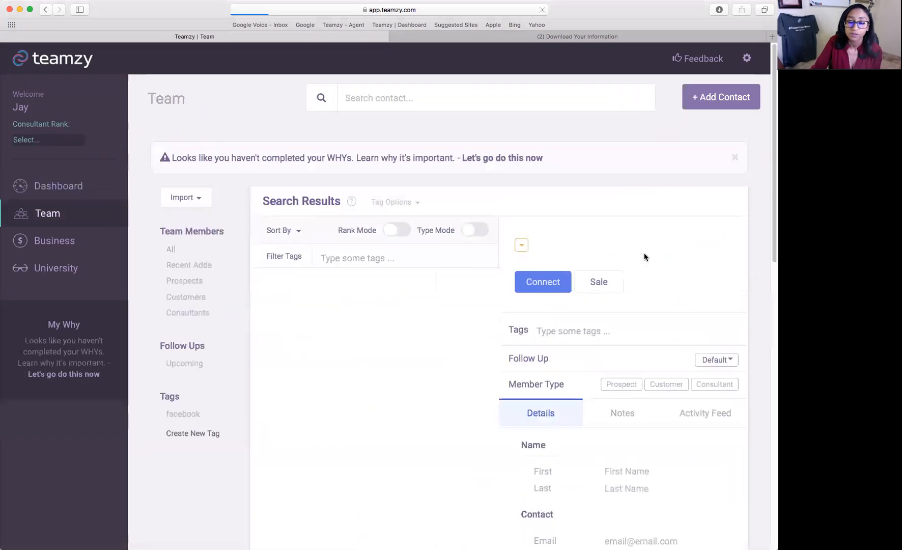
scroll(647, 240, "down", 3)
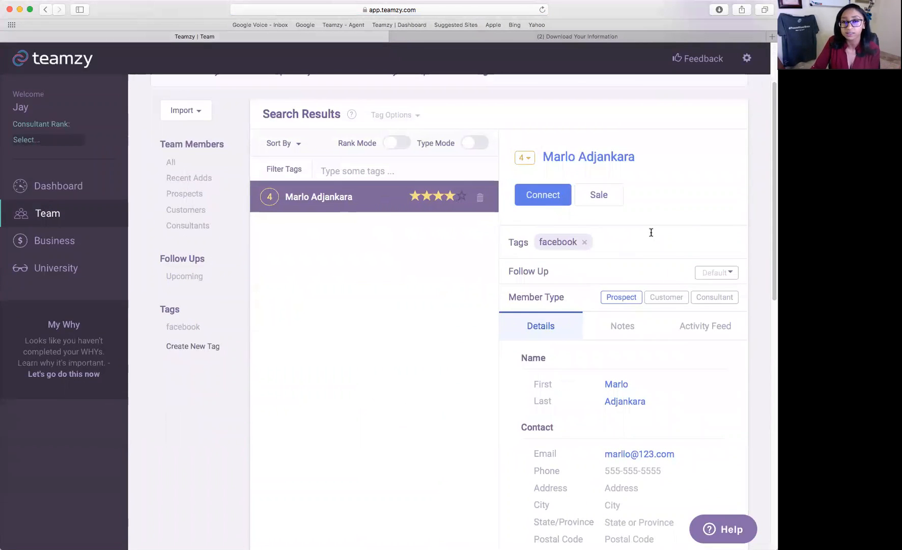
scroll(658, 240, "down", 1)
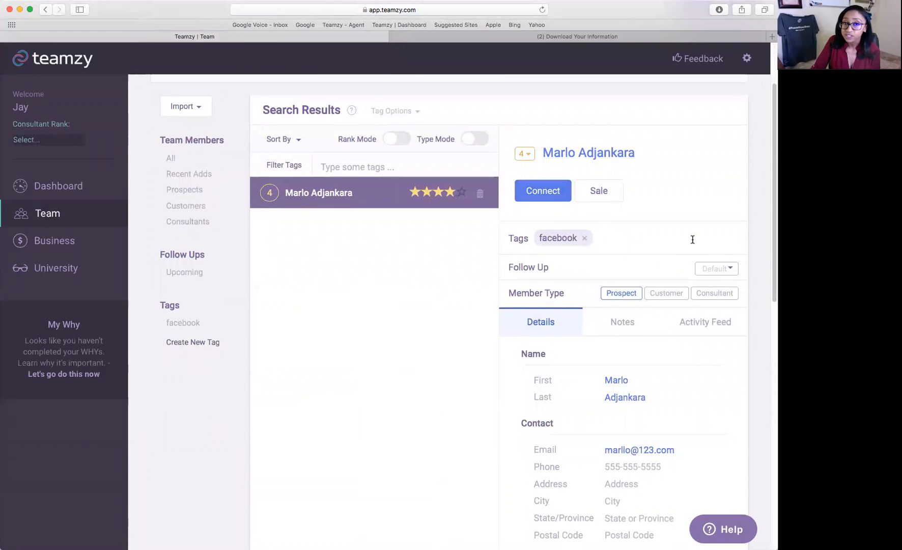
left_click(605, 192)
Save a Regimen sale for the level-4 prospect.
left_click(569, 250)
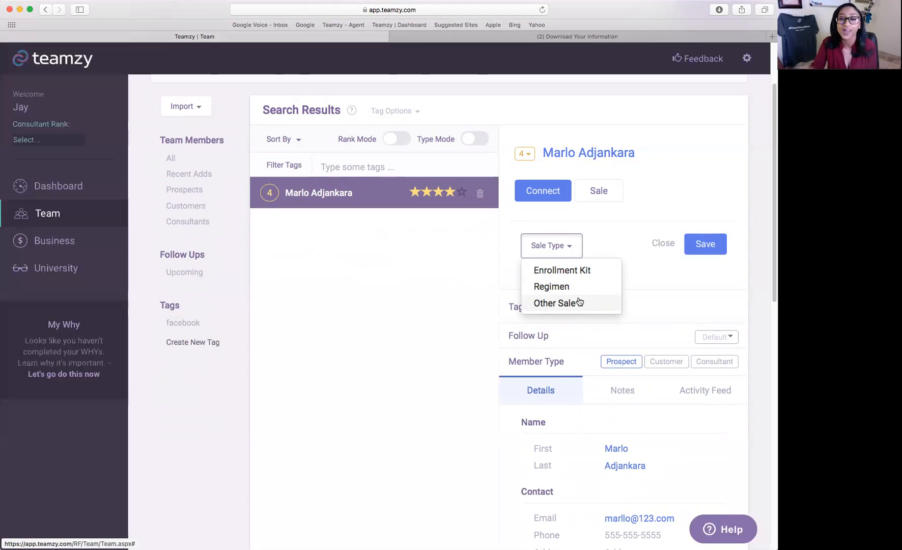
left_click(575, 287)
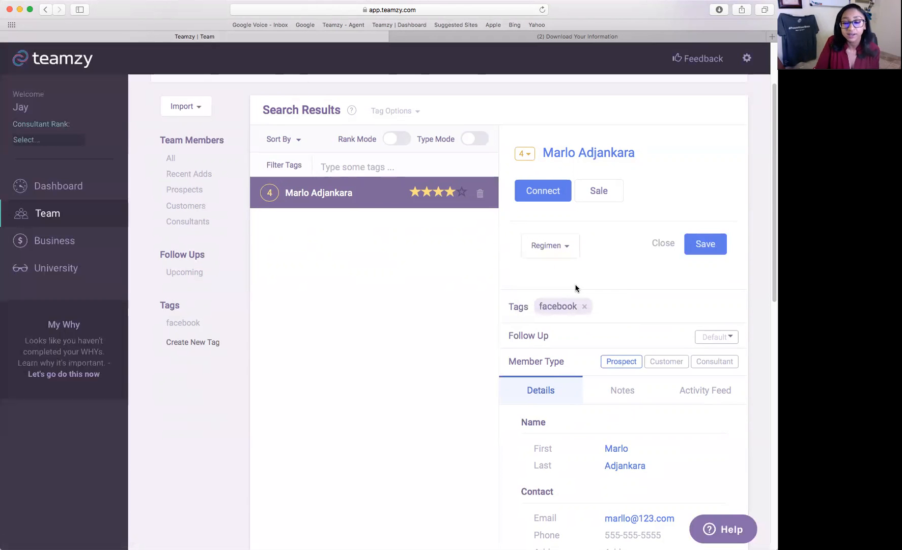
left_click(706, 244)
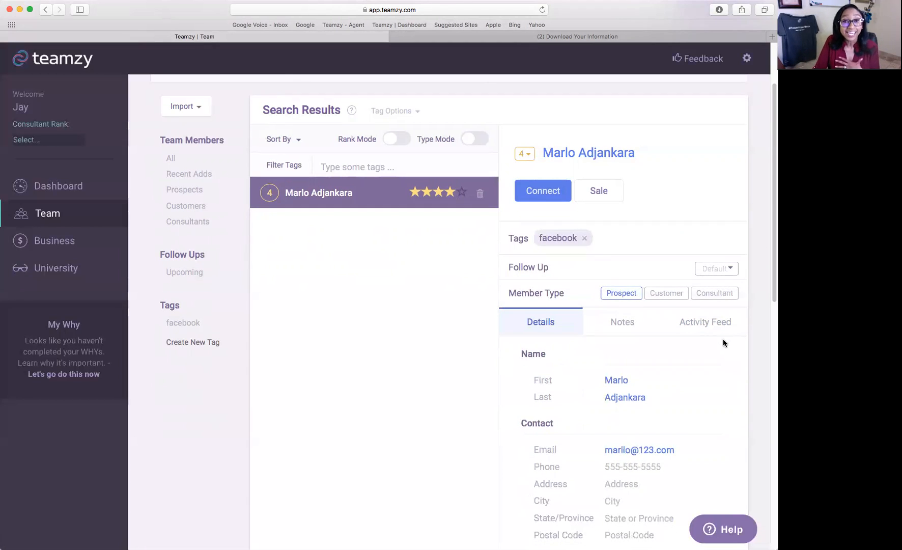
scroll(722, 336, "down", 3)
left_click(608, 126)
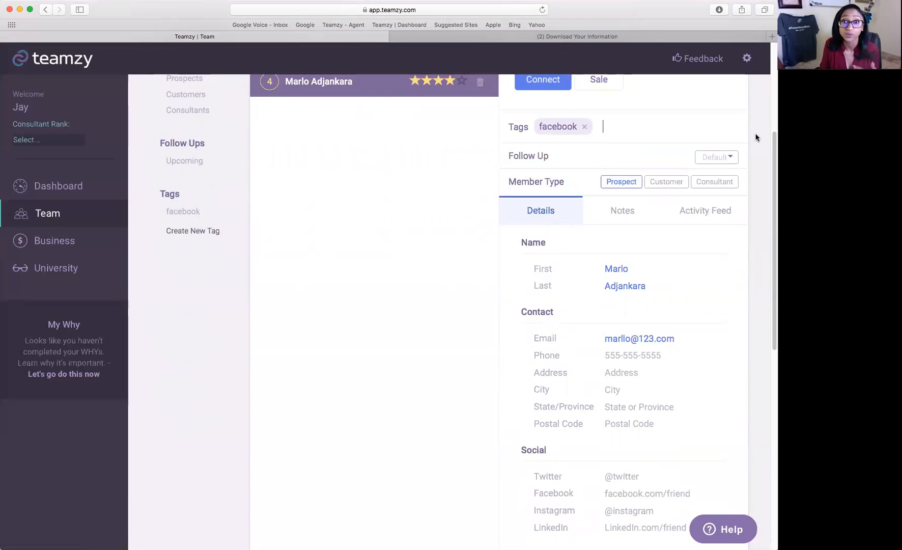
Add the note 'lashboost' to the prospect's record, then go to the Business page.
left_click(613, 218)
left_click(641, 279)
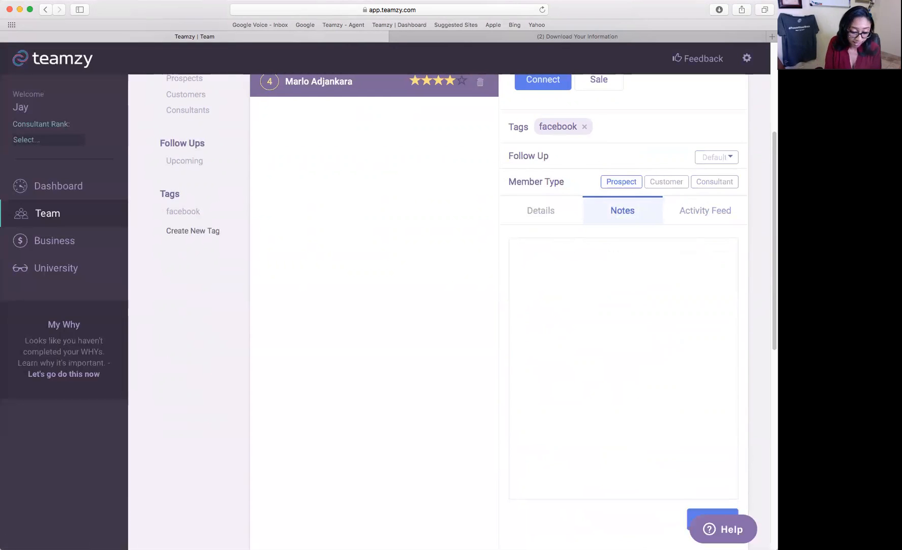
type("lashboost")
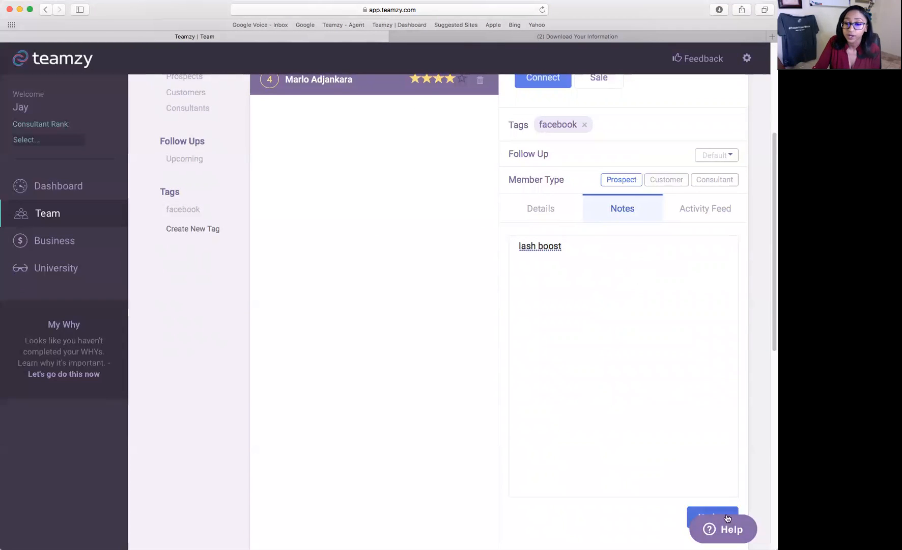
scroll(621, 315, "up", 3)
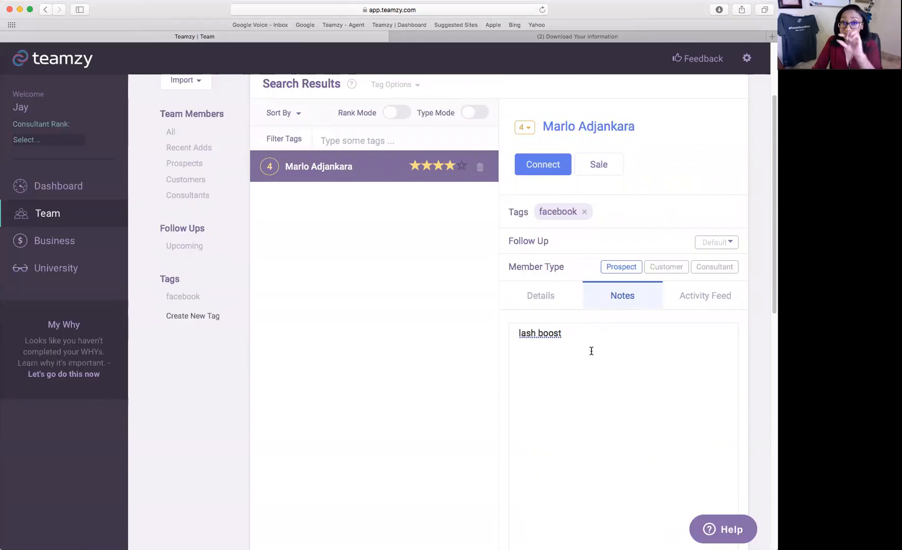
scroll(600, 336, "up", 3)
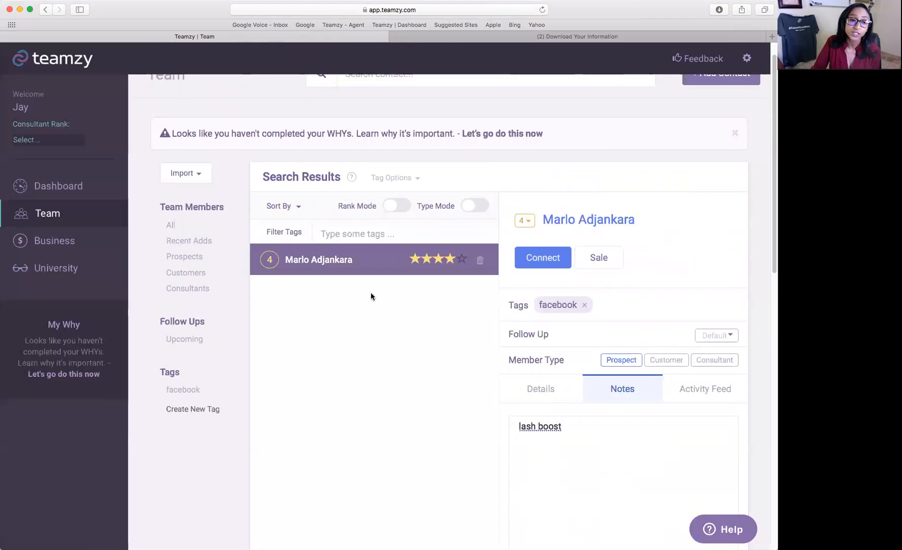
left_click(81, 249)
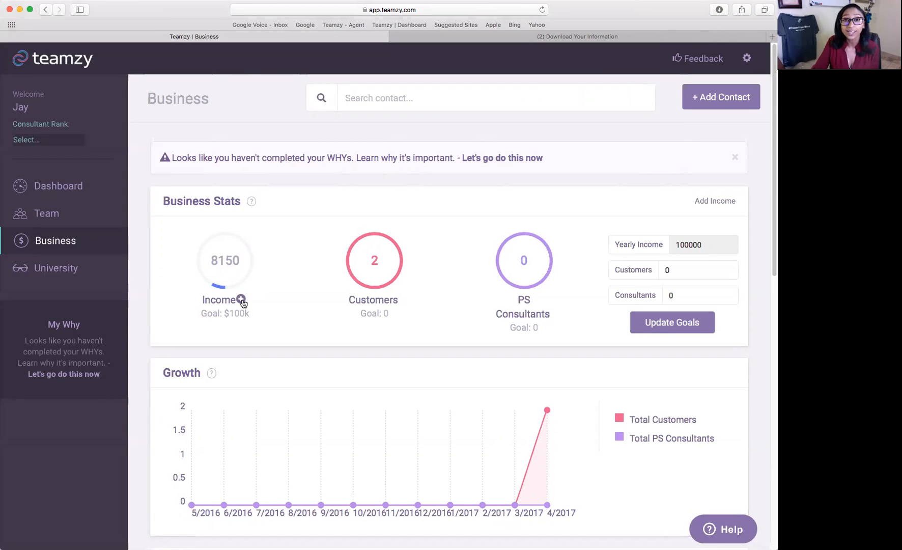
In Track your Income, add a $500 commission for 04/01/2017 to 04/06/2017.
left_click(714, 203)
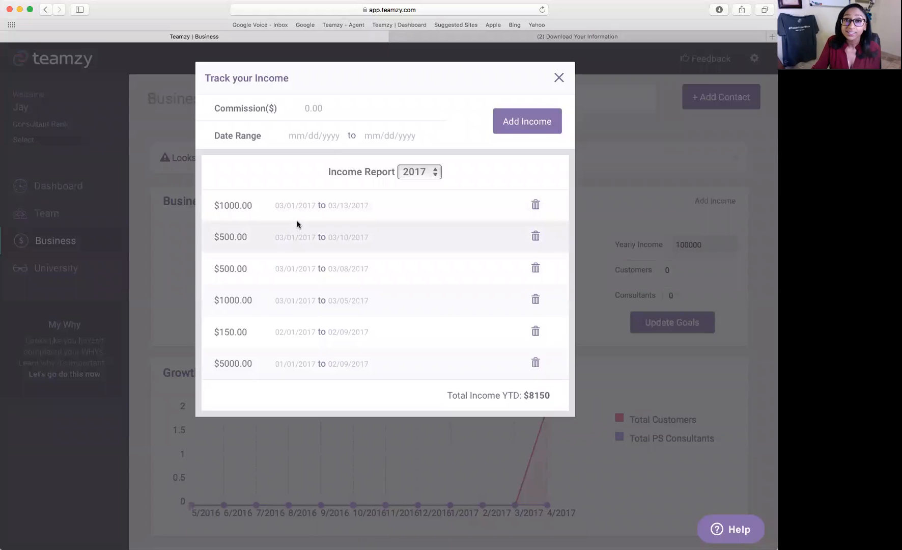
left_click(320, 104)
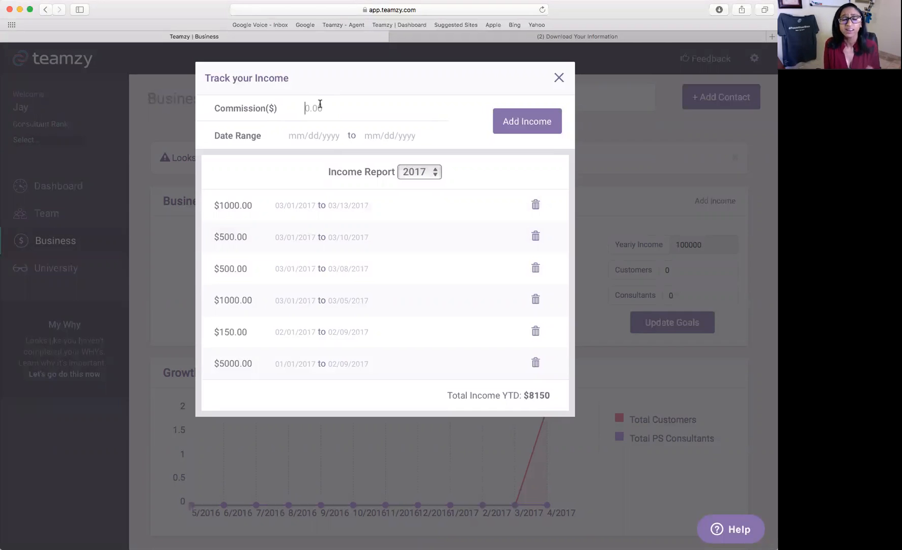
type("500")
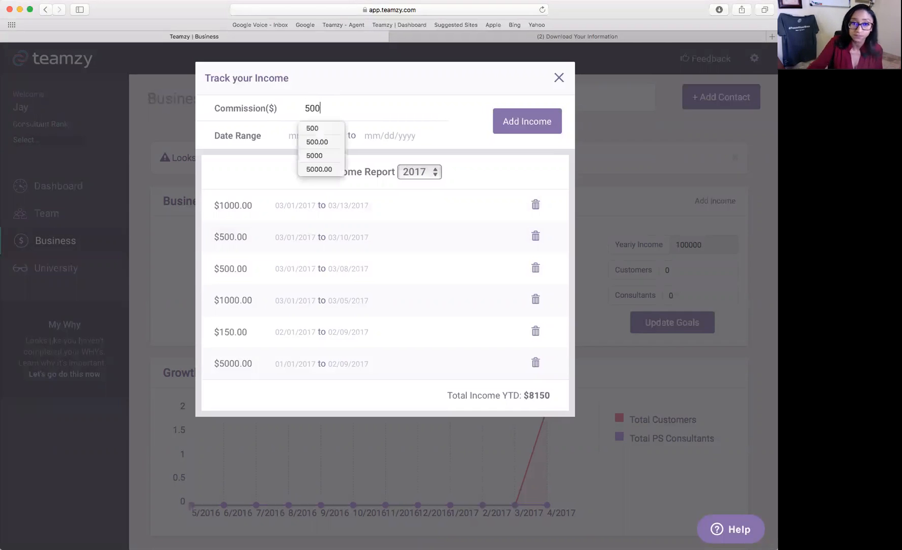
left_click(371, 132)
left_click(322, 135)
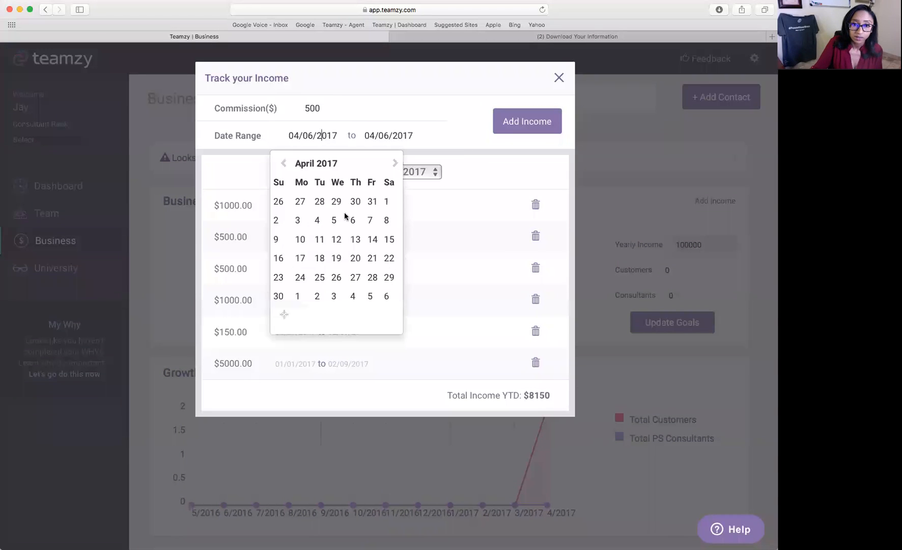
left_click(387, 201)
left_click(394, 136)
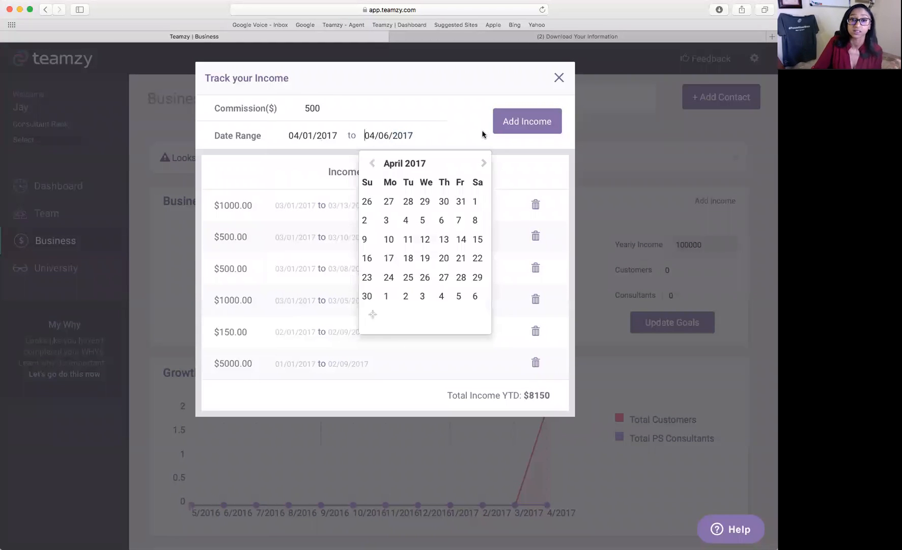
left_click(509, 122)
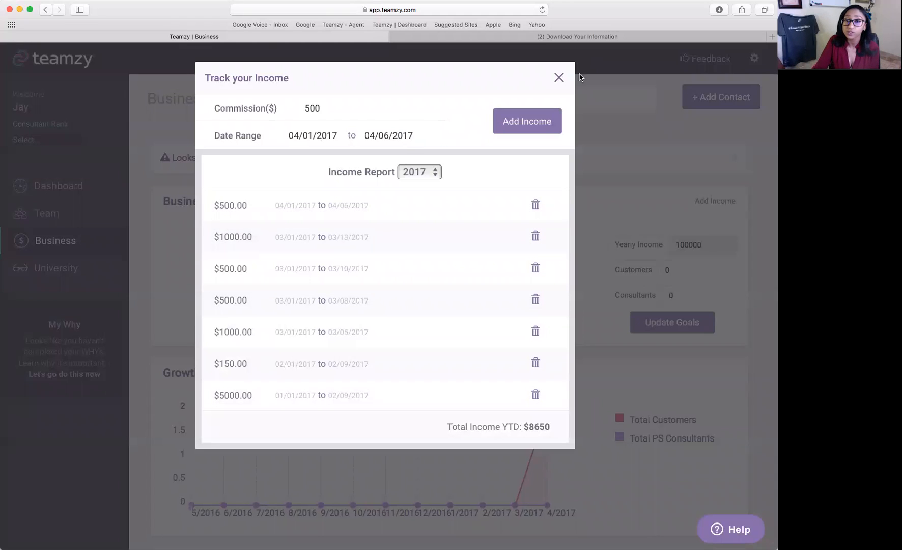
left_click(559, 77)
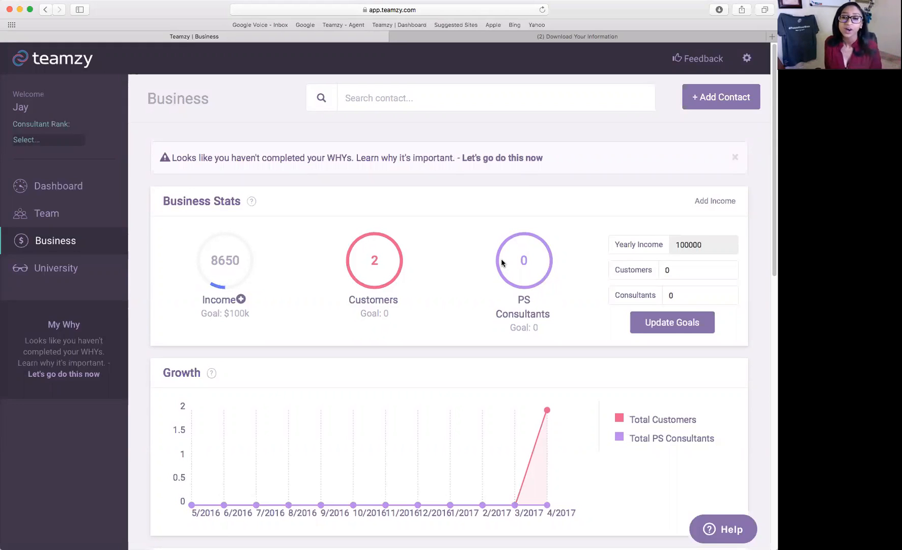
Scroll the Business page down to the Ratios (3:1), Connects and Activity History panels.
scroll(529, 265, "down", 5)
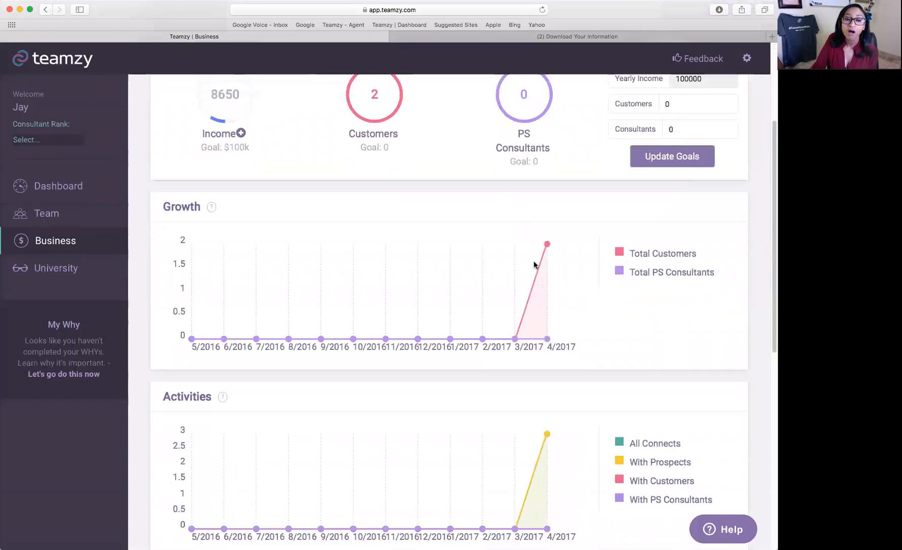
scroll(560, 226, "down", 7)
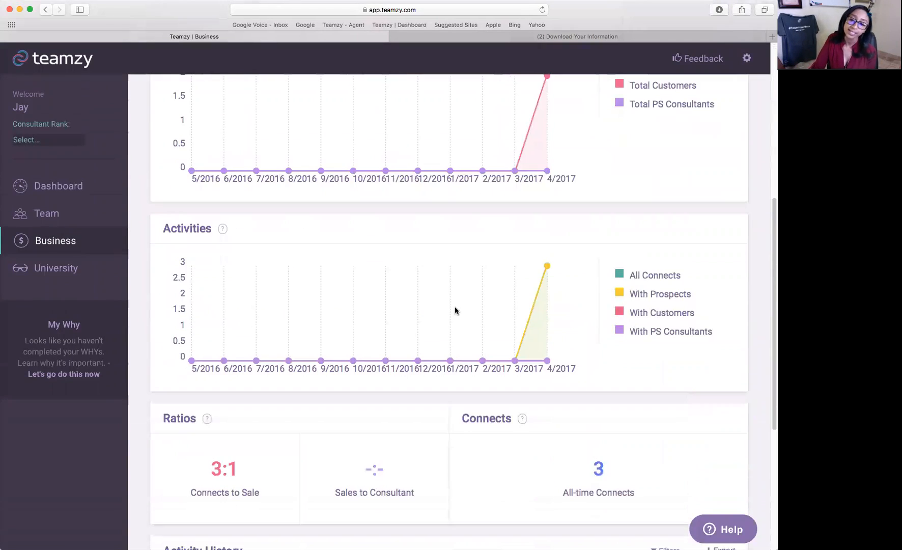
scroll(470, 310, "down", 1)
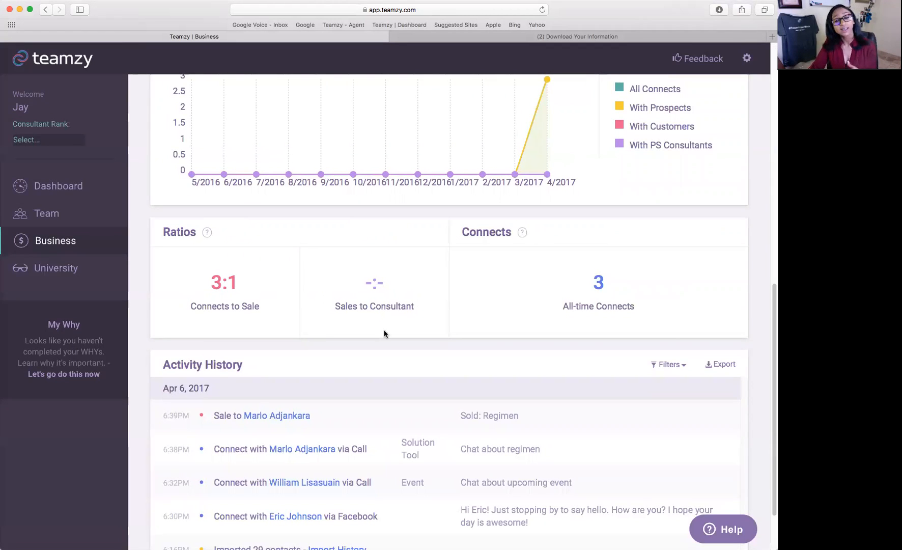
scroll(550, 311, "down", 3)
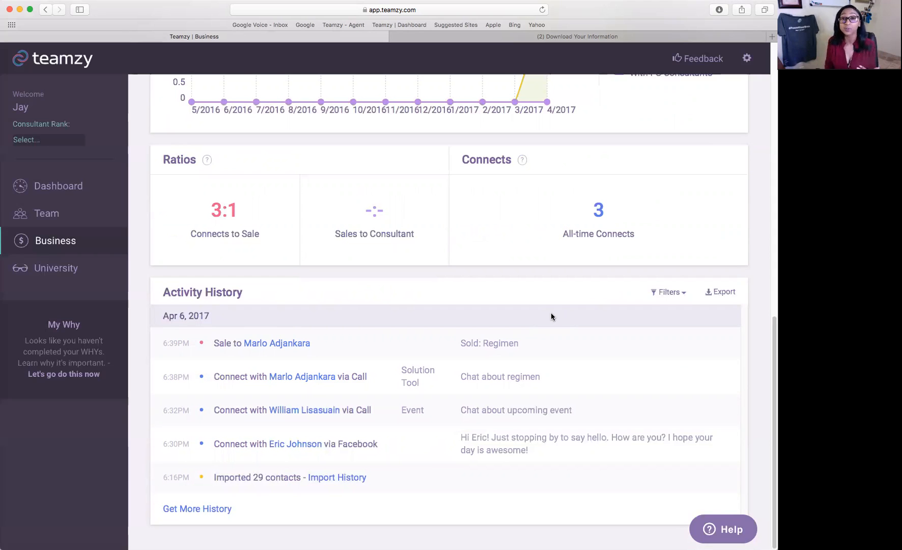
left_click(661, 293)
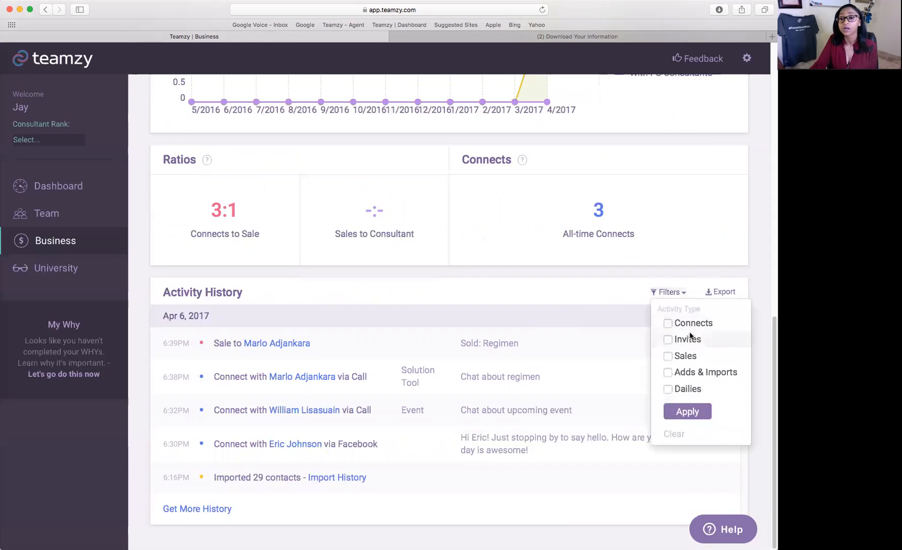
left_click(669, 340)
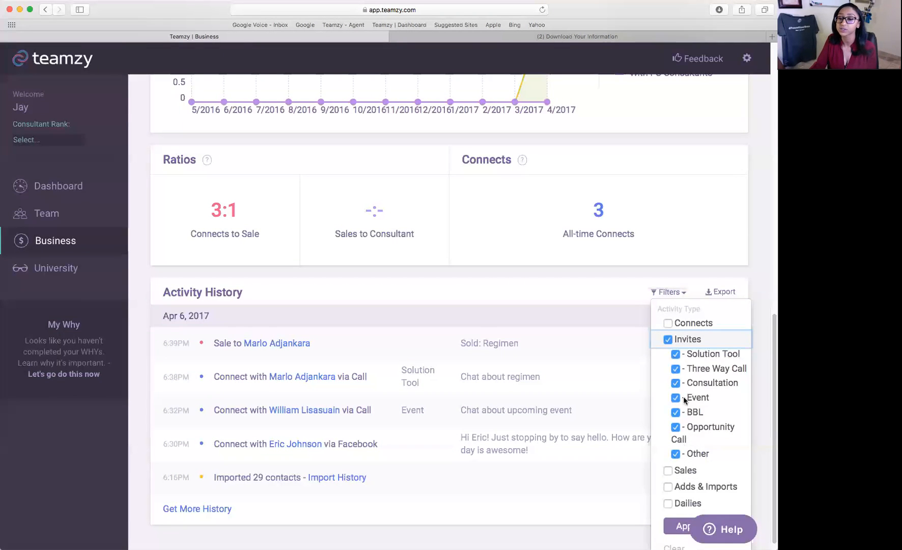
left_click(675, 382)
left_click(676, 369)
left_click(676, 354)
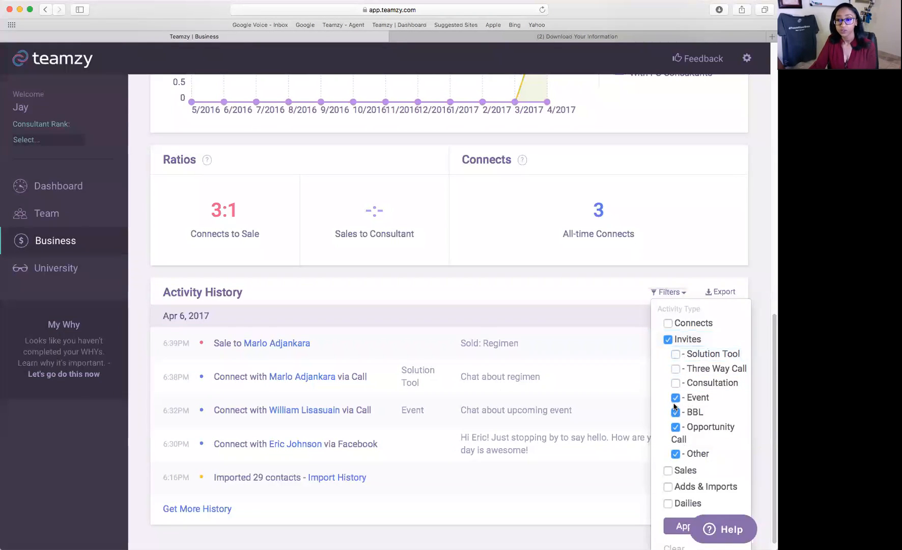
left_click(623, 402)
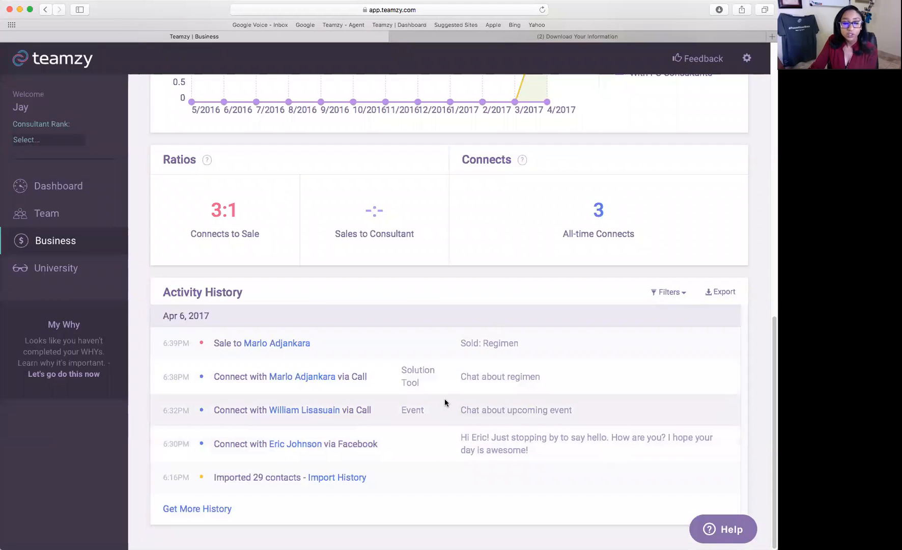
scroll(444, 403, "up", 4)
Return to the Dashboard showing today's activities and the dailies checklist.
left_click(101, 194)
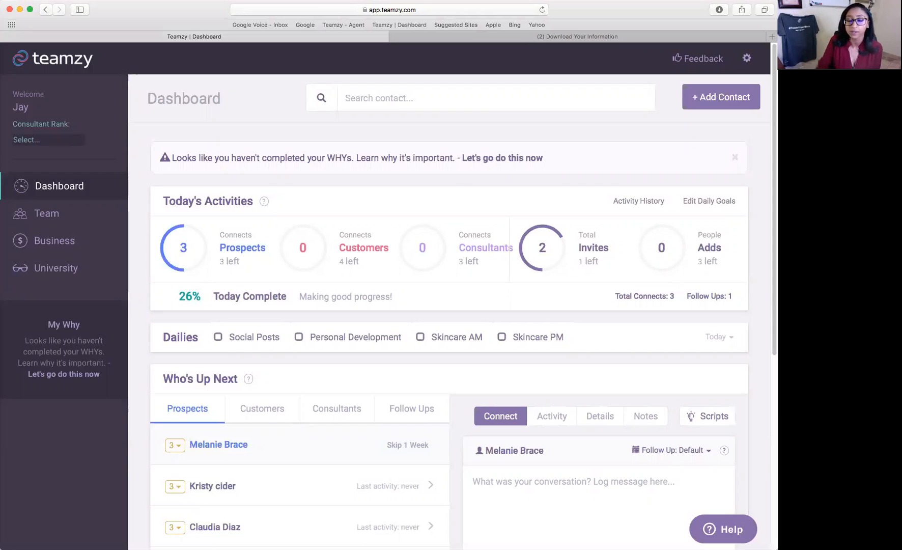
Search for the contact by name and open their record from the suggestions.
left_click(497, 99)
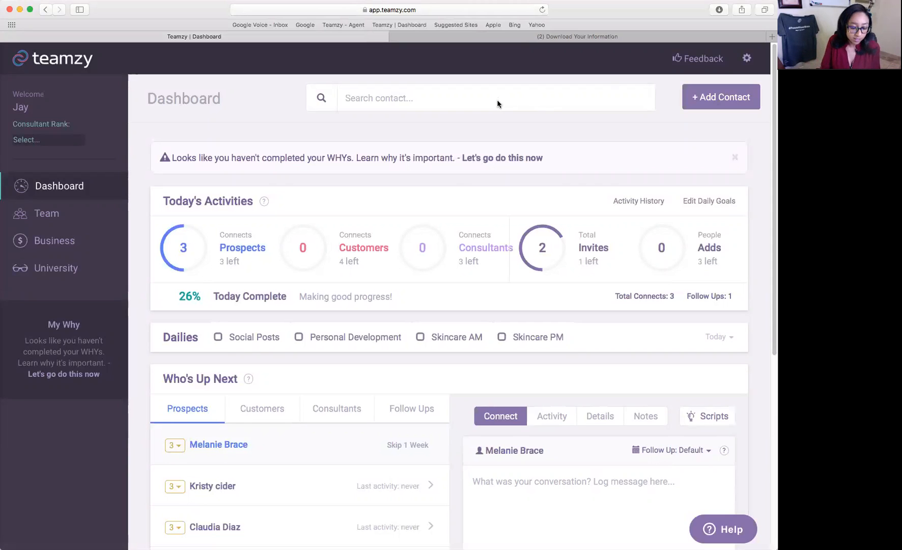
type("Eric")
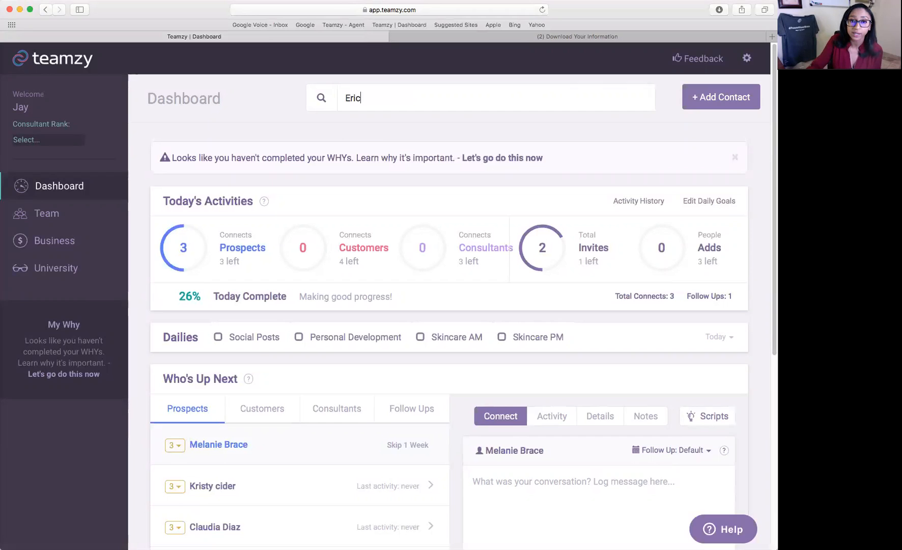
left_click(427, 155)
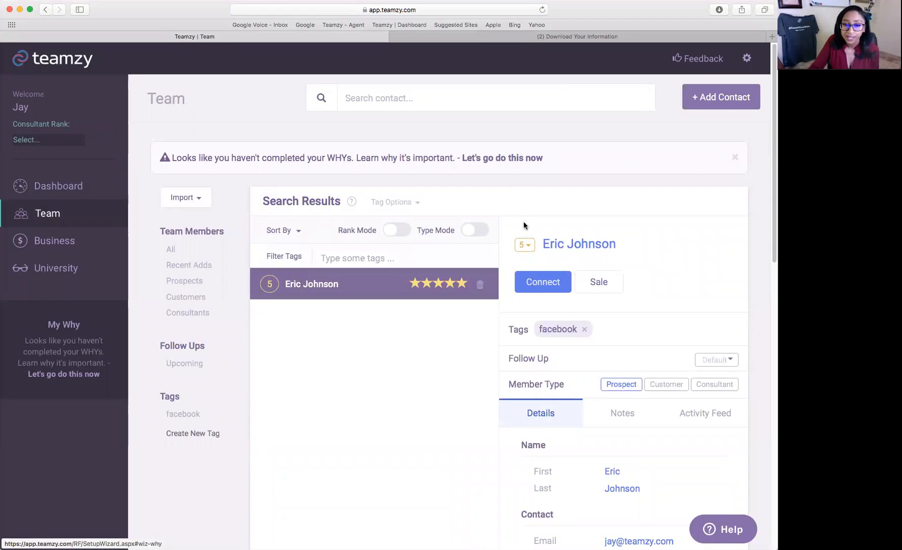
scroll(719, 280, "down", 3)
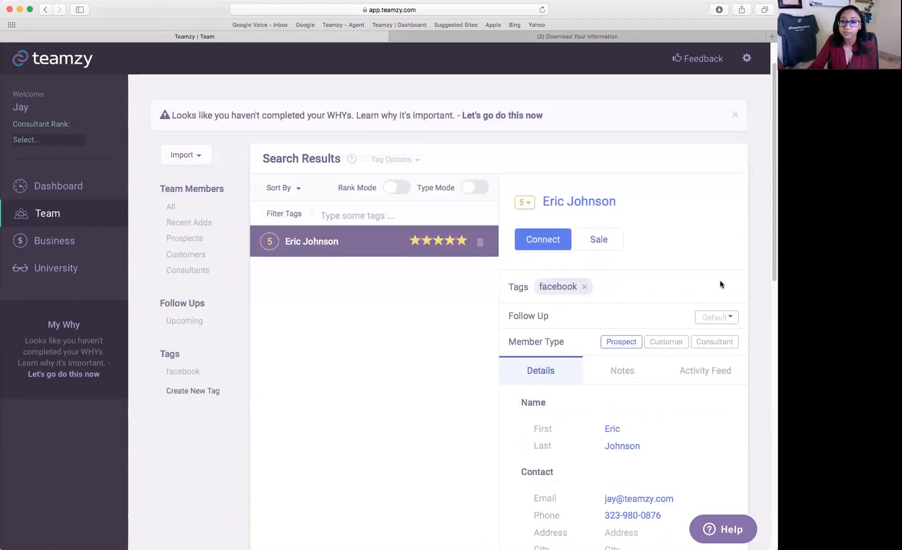
scroll(695, 433, "down", 2)
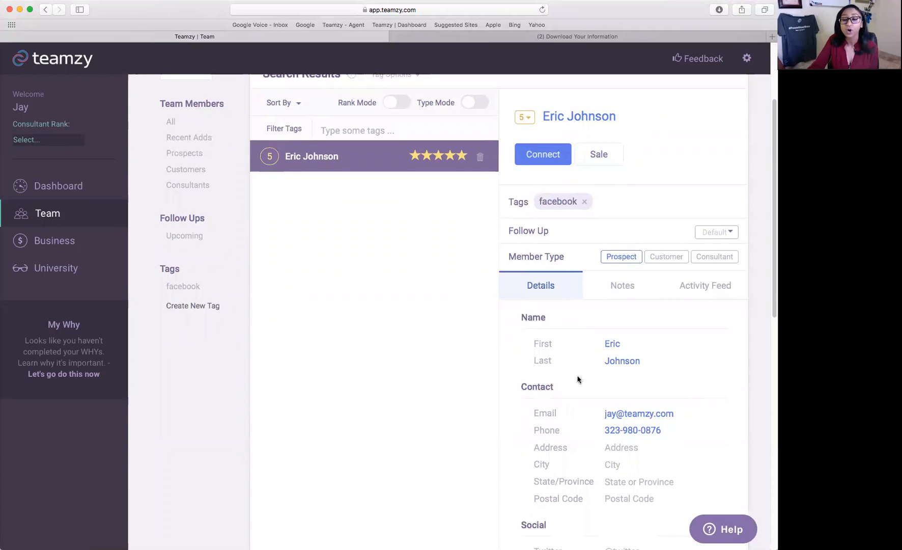
View the contact's Notes, then the Activity Feed showing today's Facebook message.
left_click(628, 287)
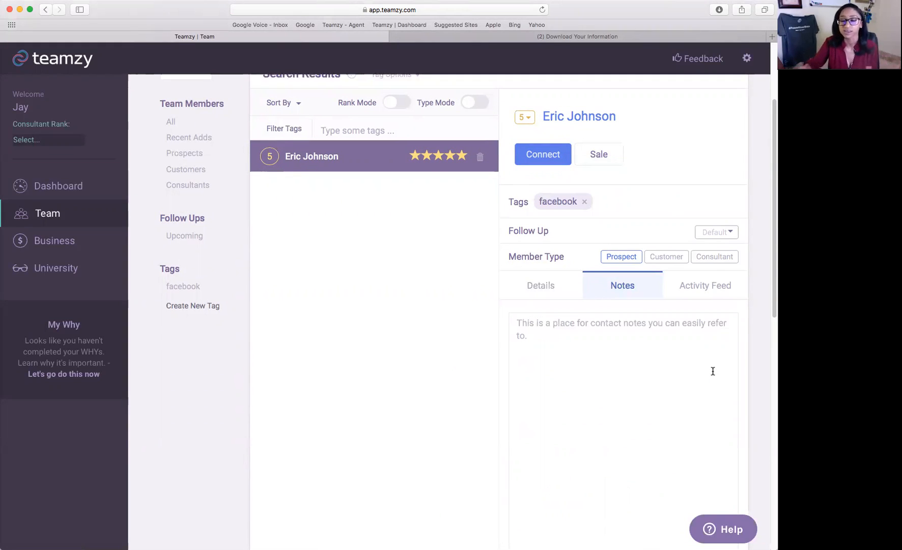
left_click(721, 300)
scroll(763, 318, "down", 2)
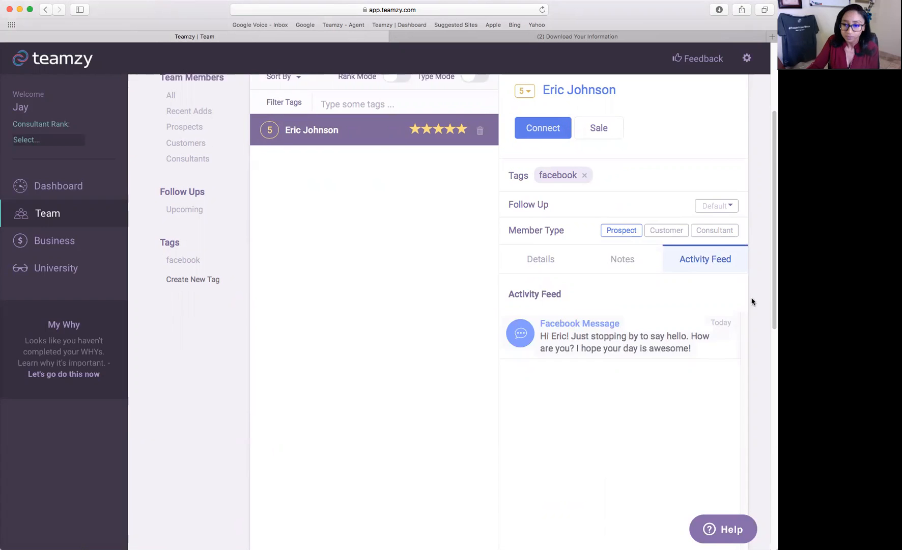
left_click(667, 357)
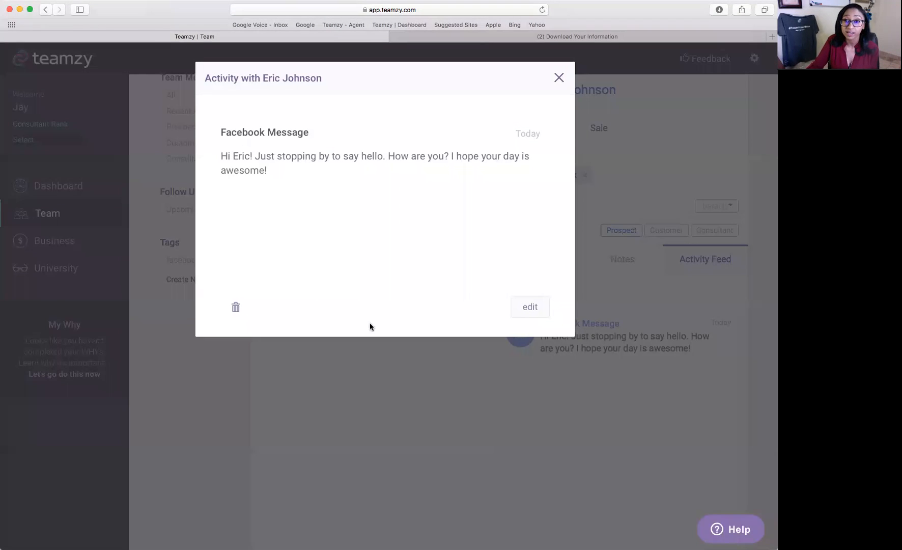
left_click(519, 308)
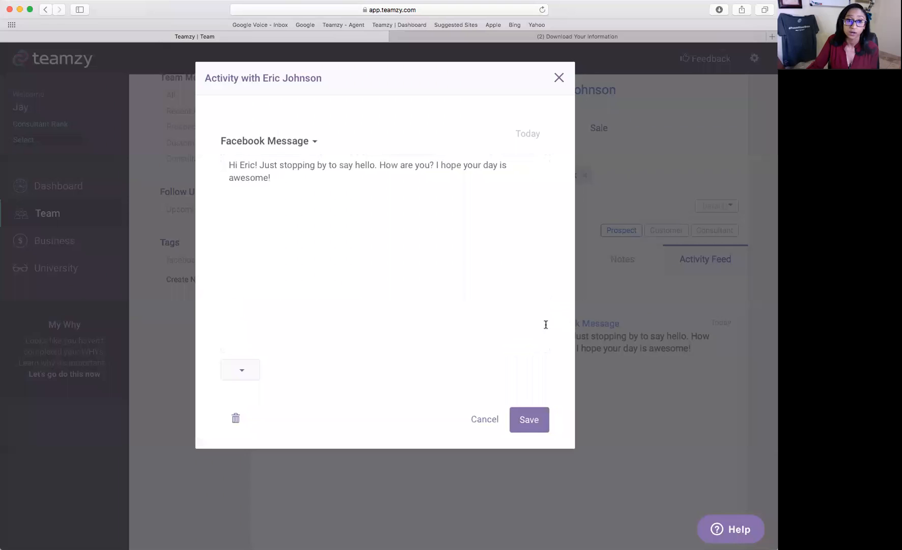
left_click(311, 141)
left_click(277, 218)
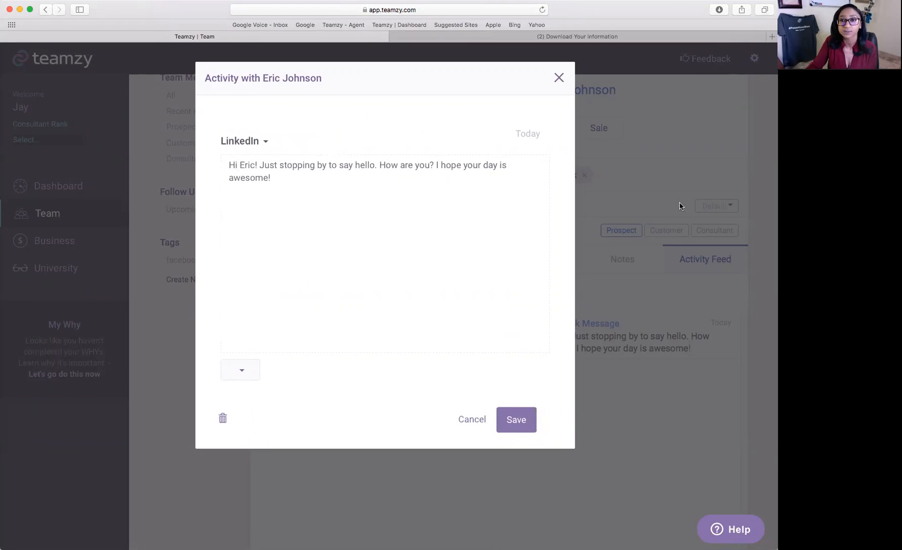
left_click(485, 419)
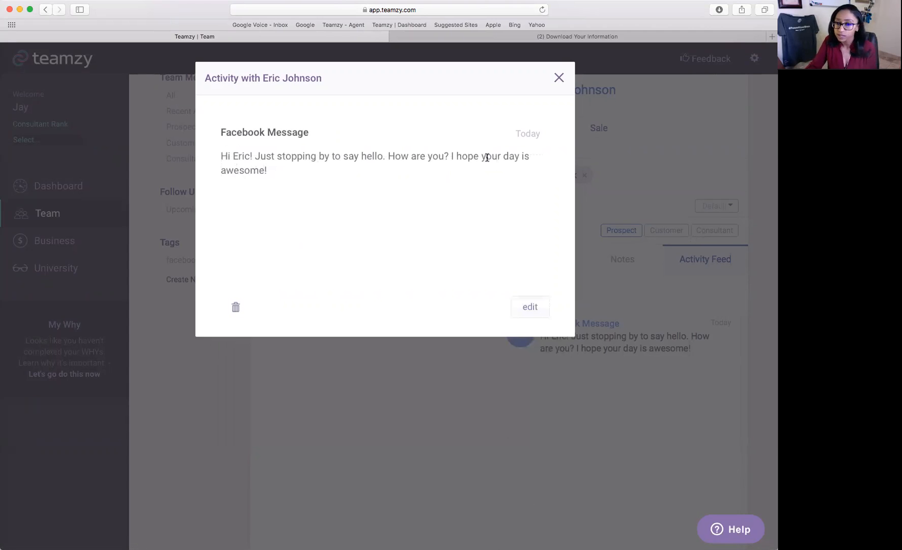
left_click(560, 79)
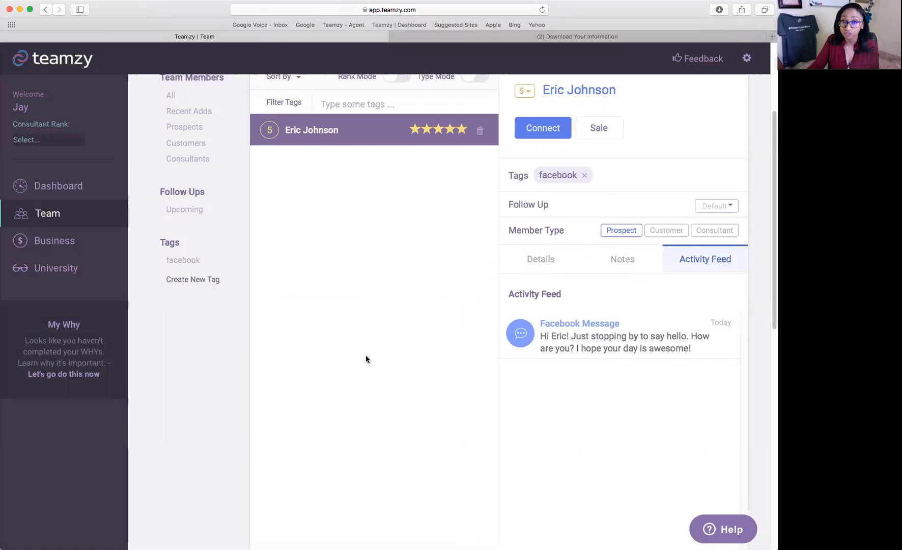
scroll(365, 354, "up", 3)
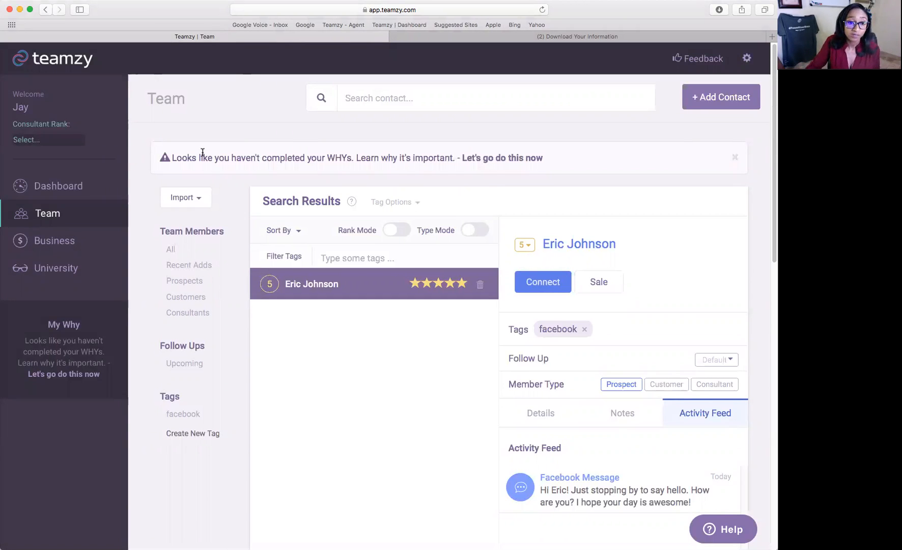
Filter the full Team contact list to the facebook tag, leaving 27 contacts.
left_click(171, 248)
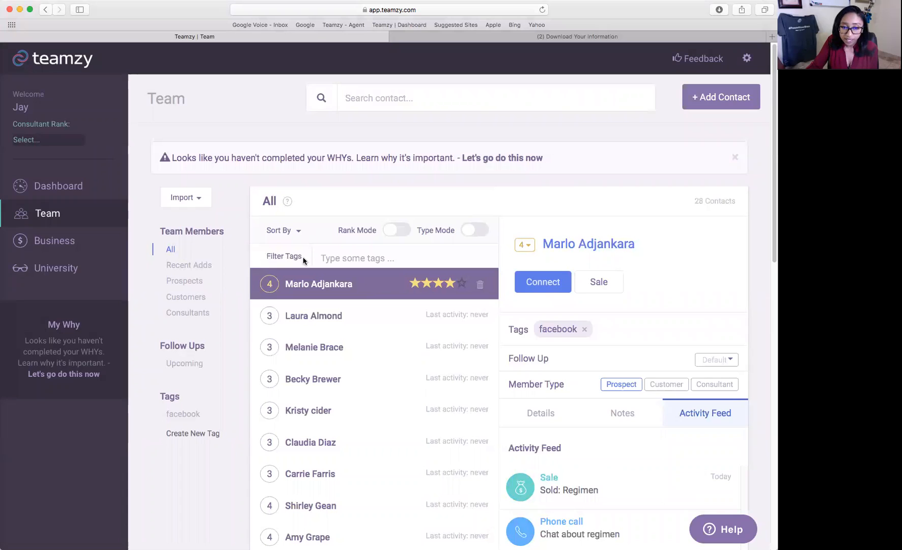
left_click(333, 257)
type("facebook")
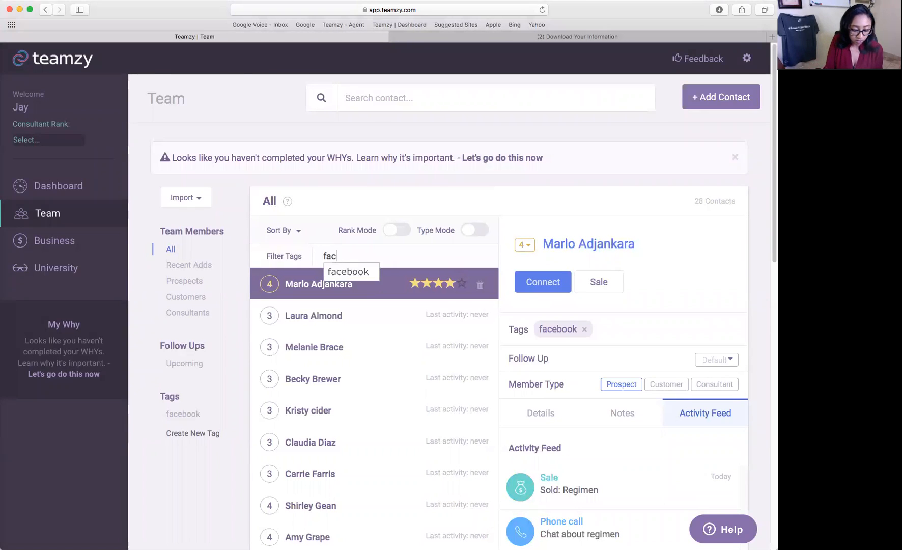
key("Return")
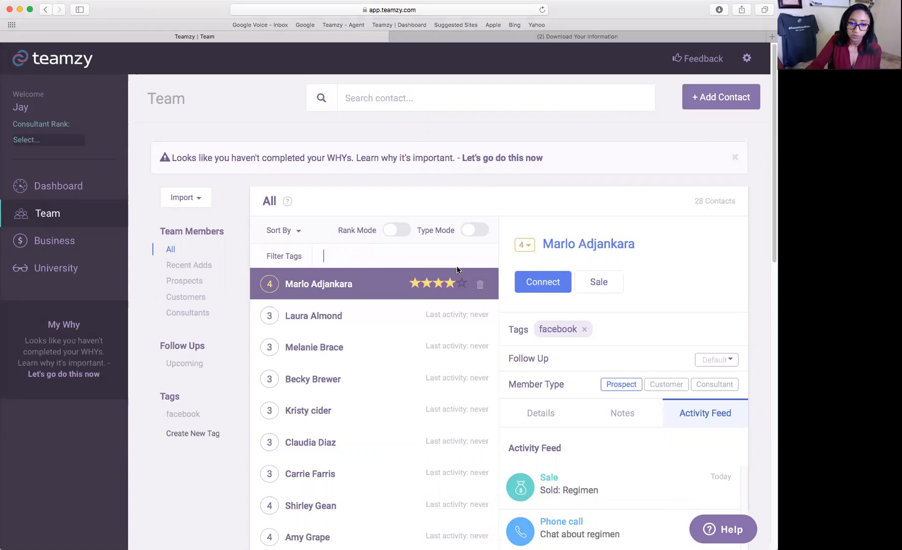
type("facebook")
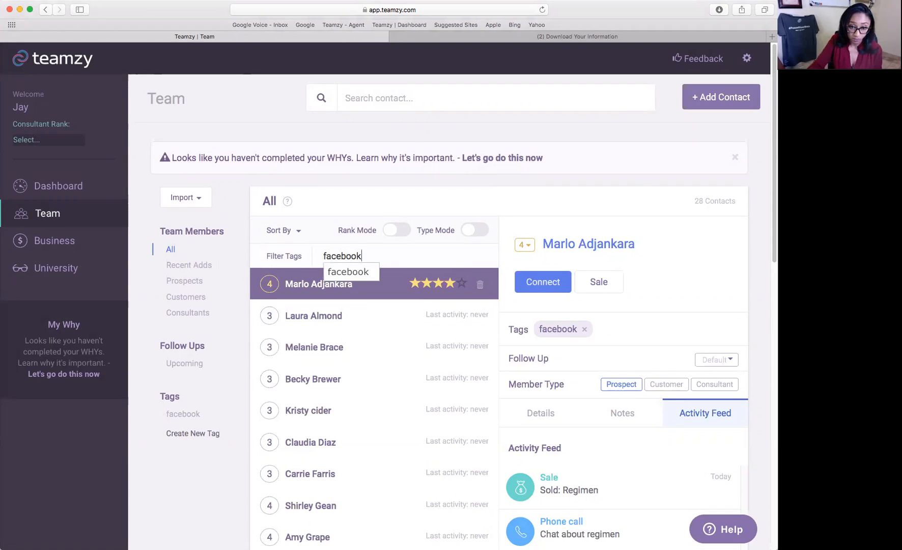
left_click(377, 274)
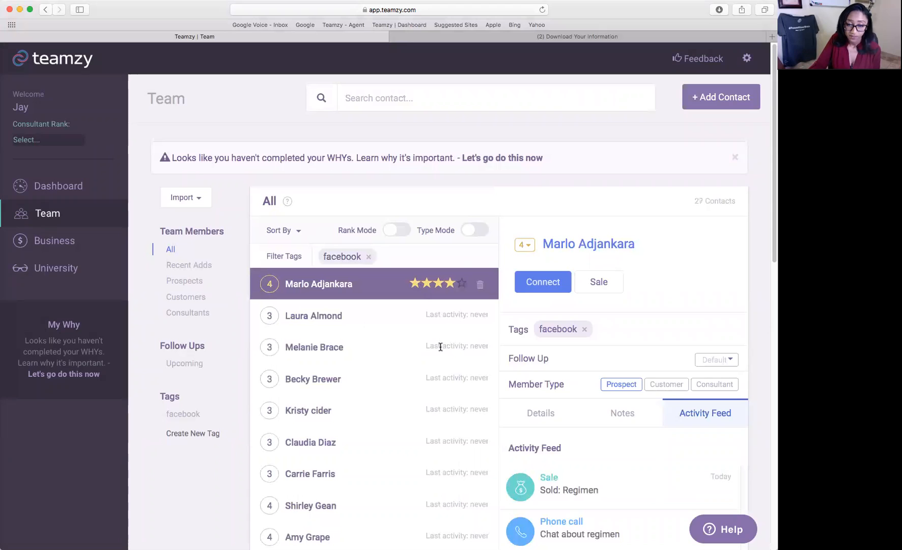
scroll(441, 344, "down", 2)
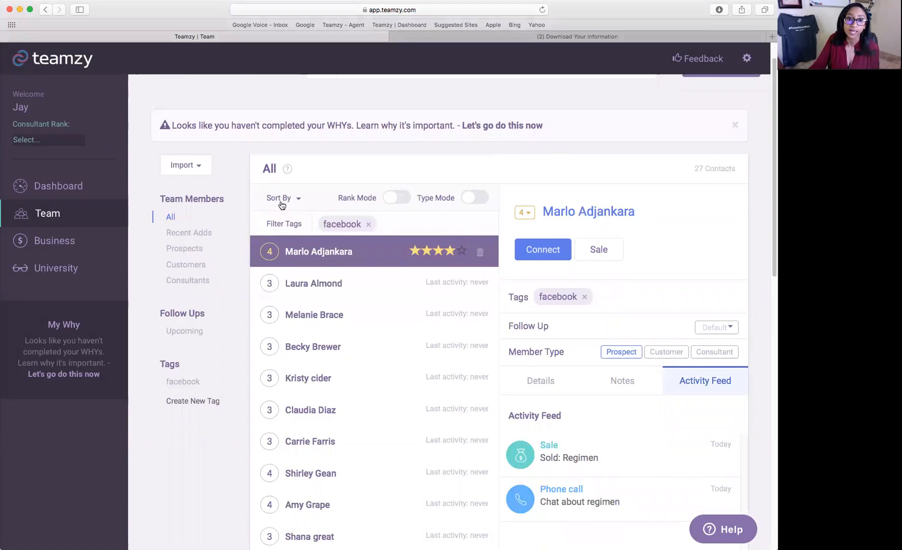
Add a new lashboost tag to the four-star prospect.
left_click(628, 293)
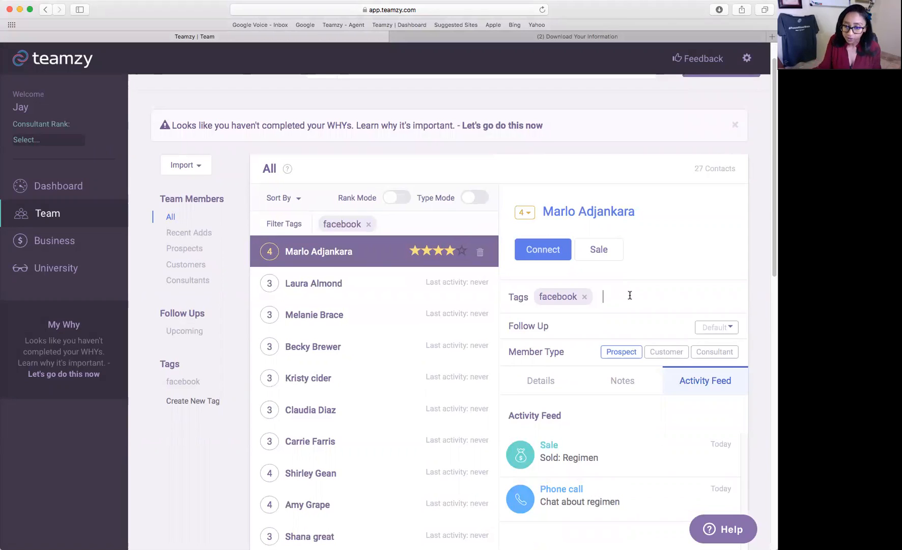
type("lashb")
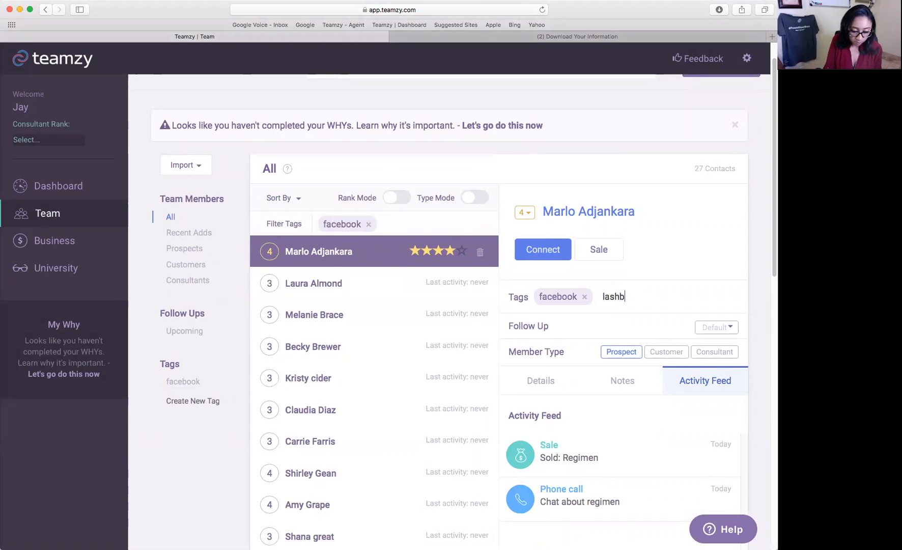
type("oost")
key("Return")
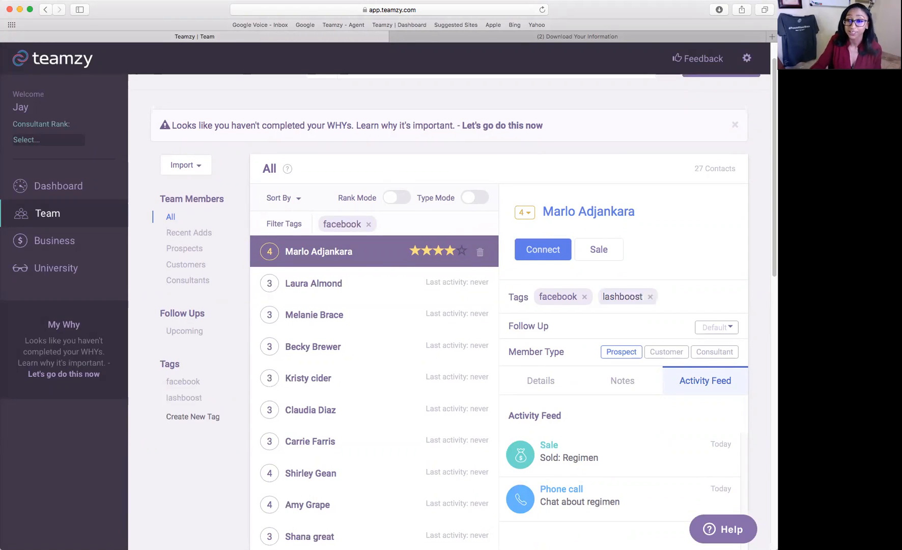
scroll(324, 460, "down", 1)
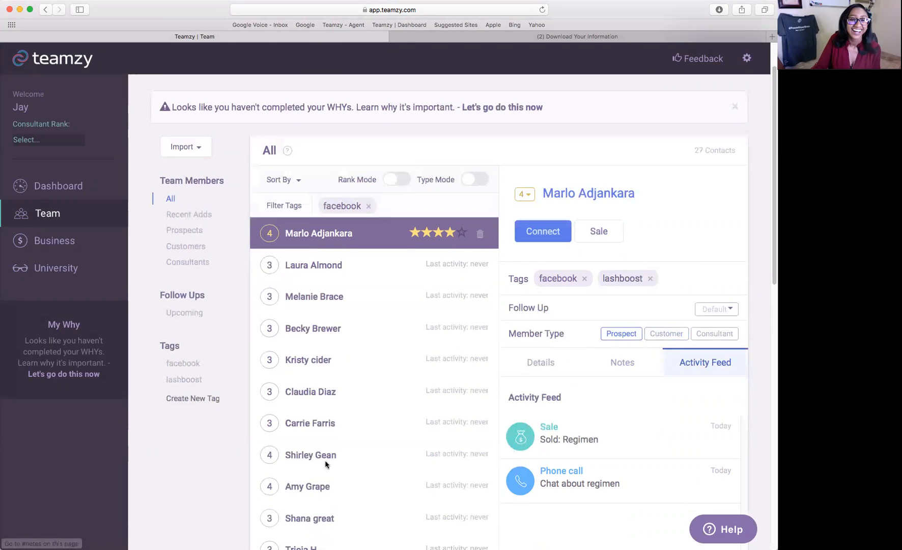
Swap the facebook filter for lashboost and show the lashboost tag's single contact.
left_click(368, 205)
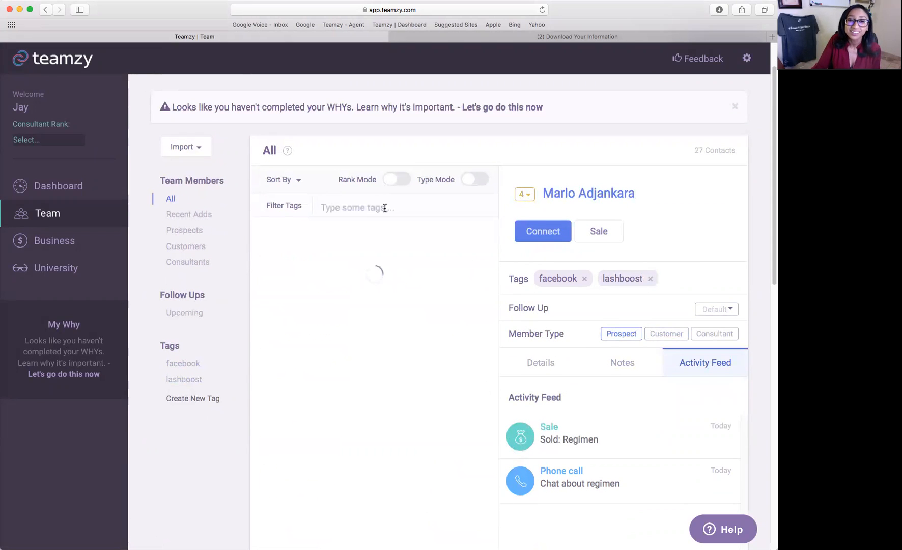
type("lsh")
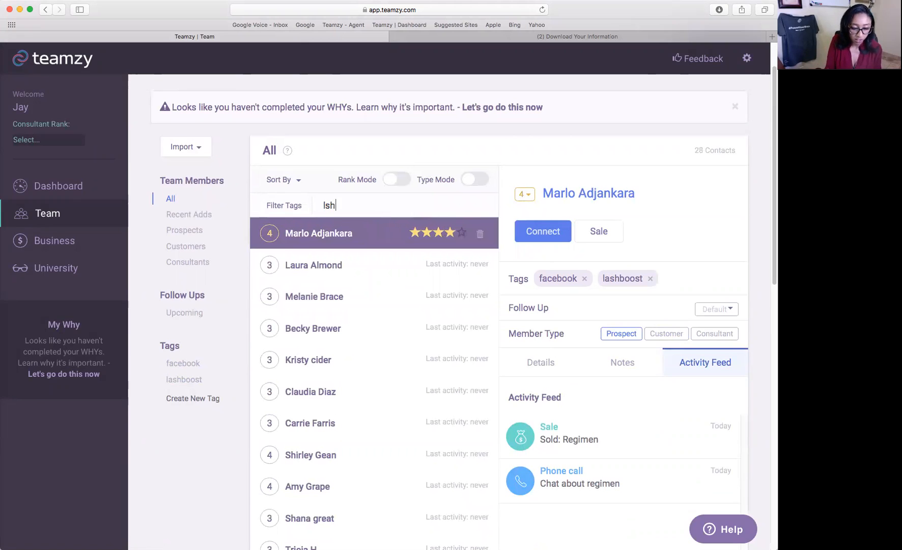
key("BackSpace")
type("lashb")
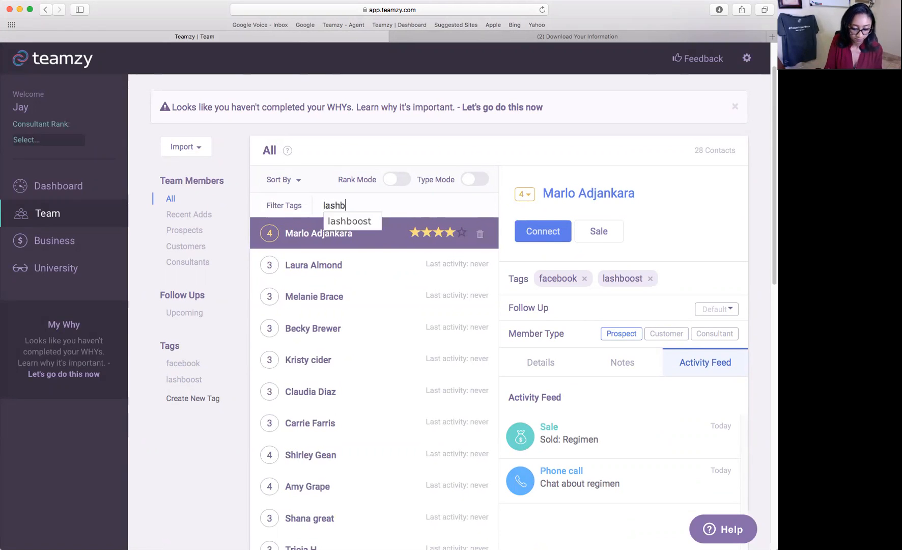
type("oost")
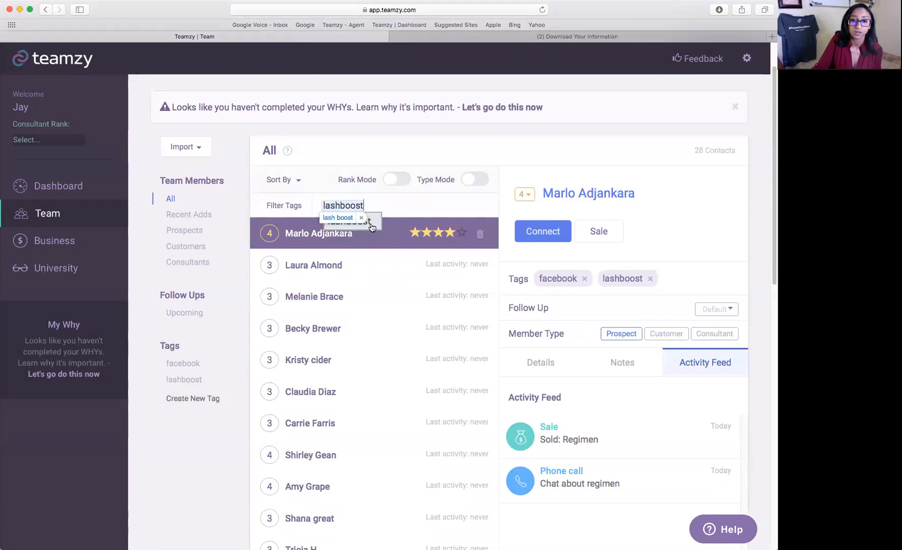
left_click(368, 223)
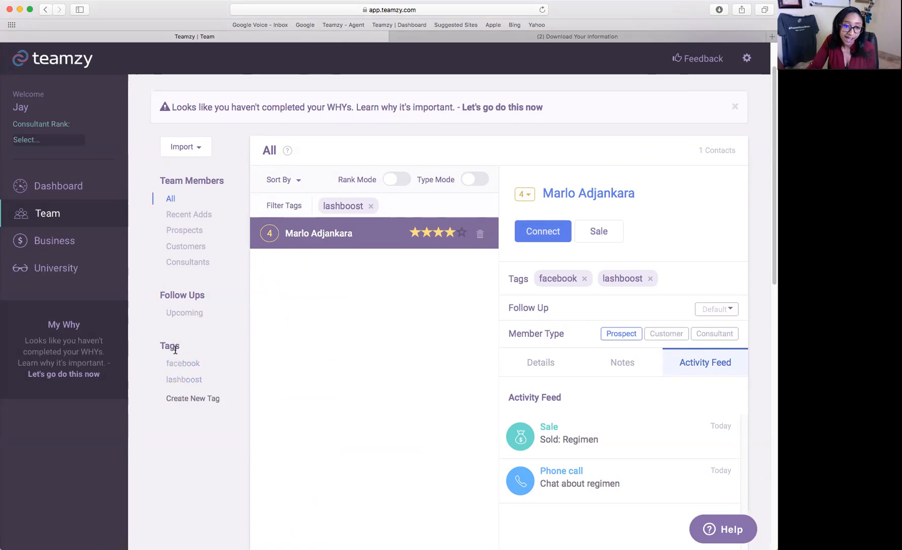
left_click(189, 363)
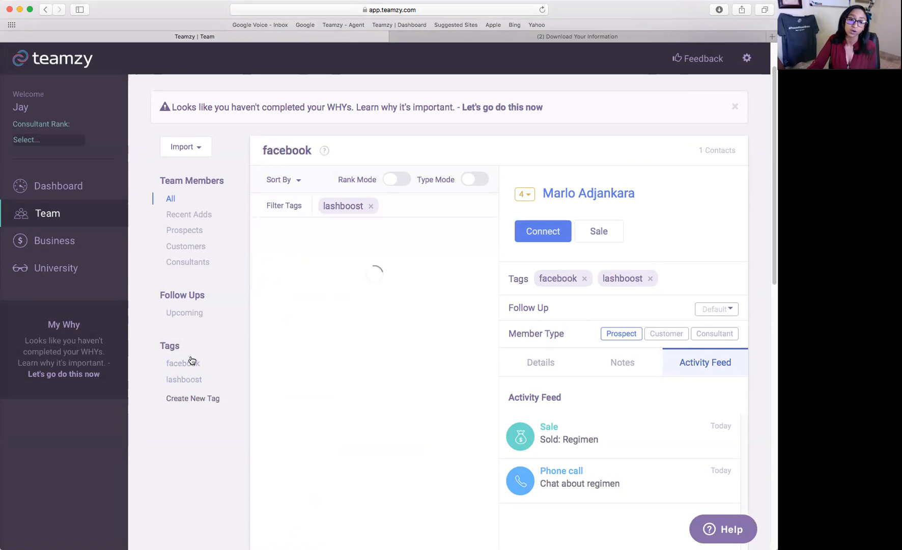
left_click(183, 364)
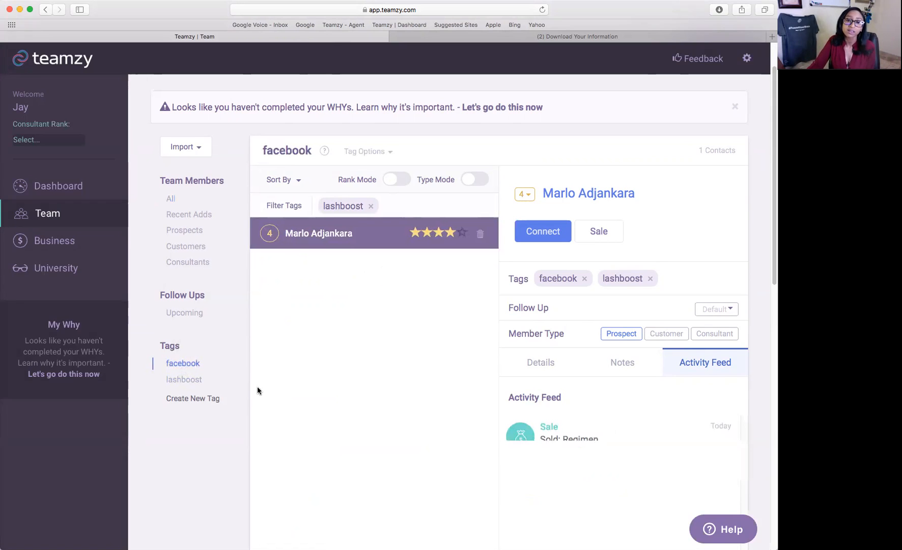
left_click(370, 206)
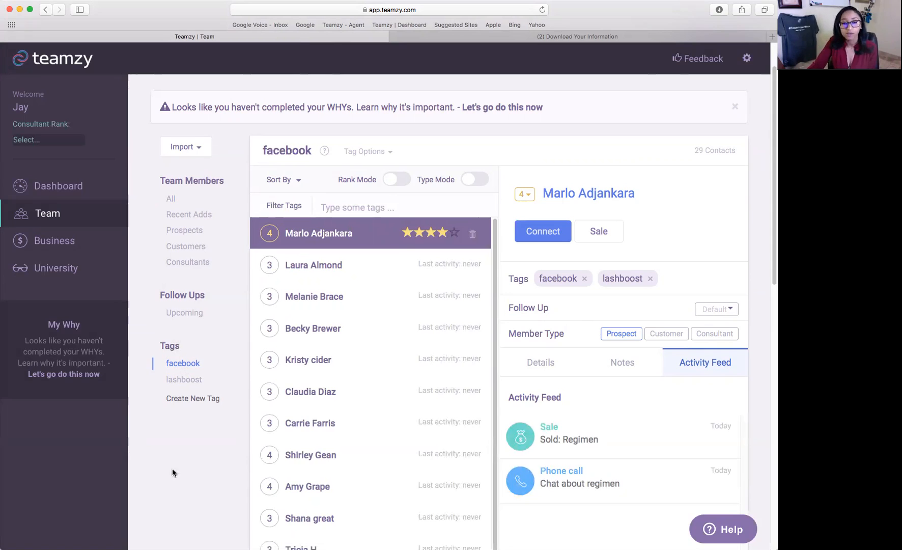
left_click(184, 378)
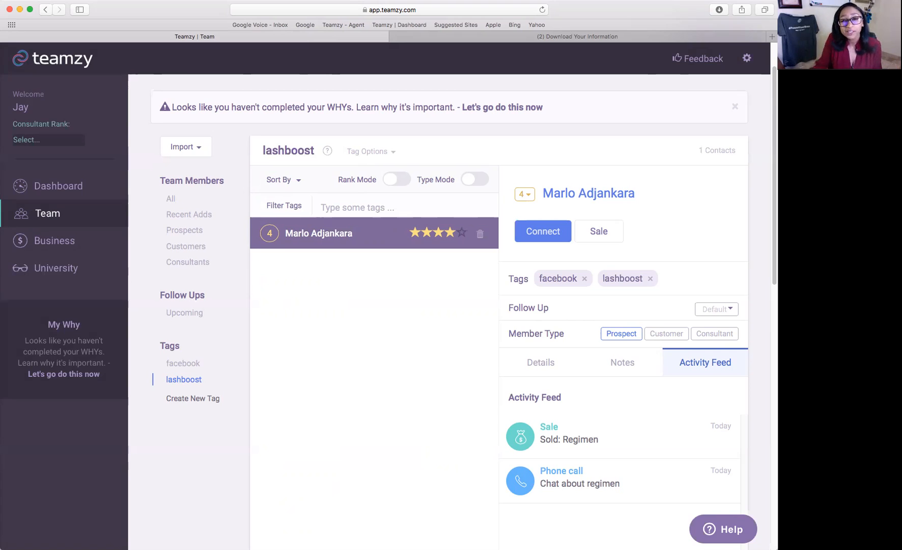
Add '4/5 - Spoke about upcoming event' as a new note line, save, and return to the Dashboard.
left_click(631, 362)
scroll(735, 388, "down", 2)
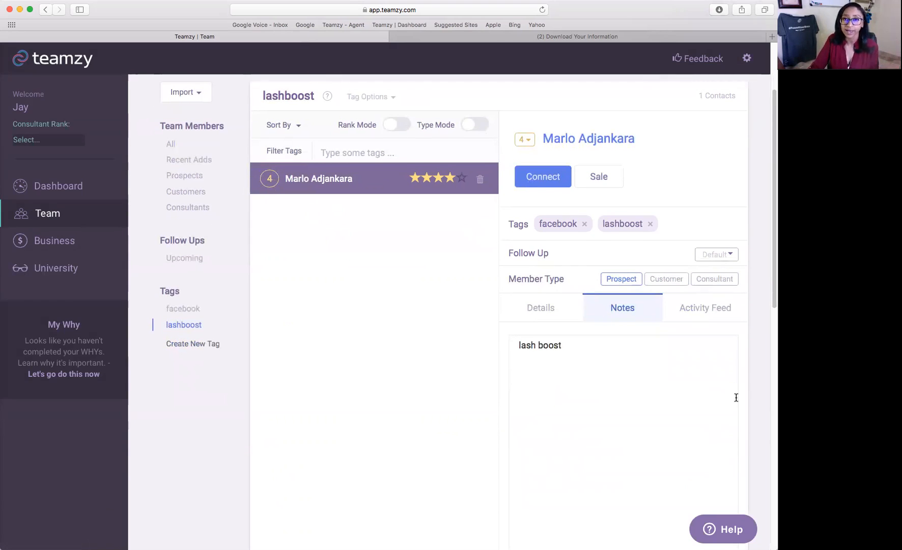
left_click(606, 355)
key("Return")
type("4/5 ")
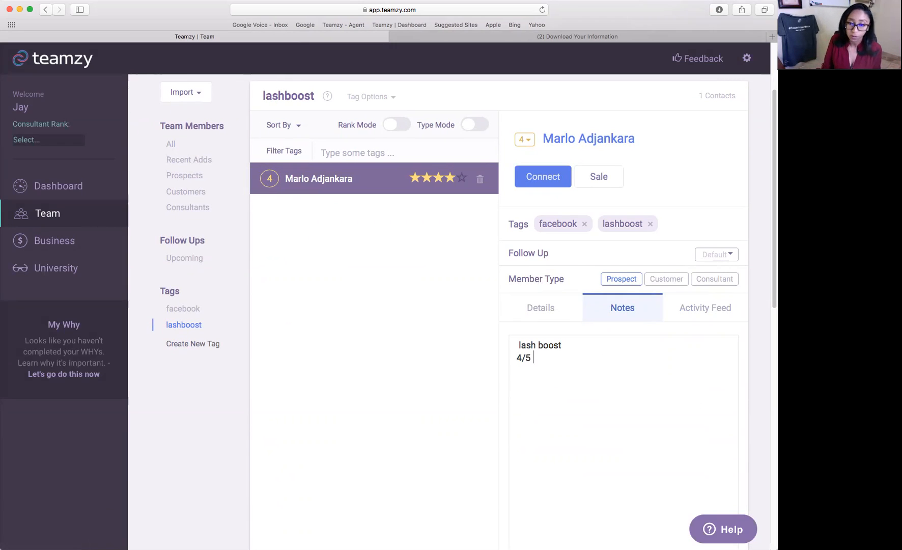
type("- Spok")
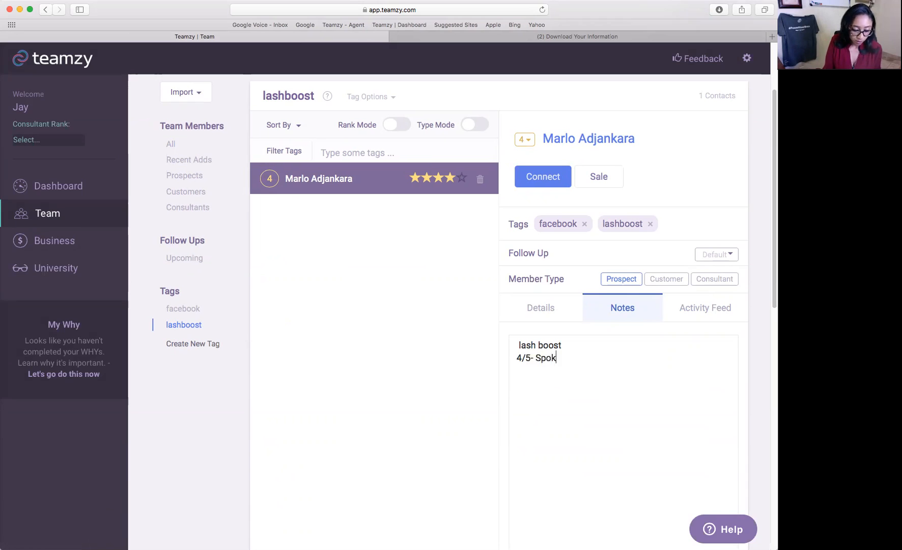
type("e about upcomi")
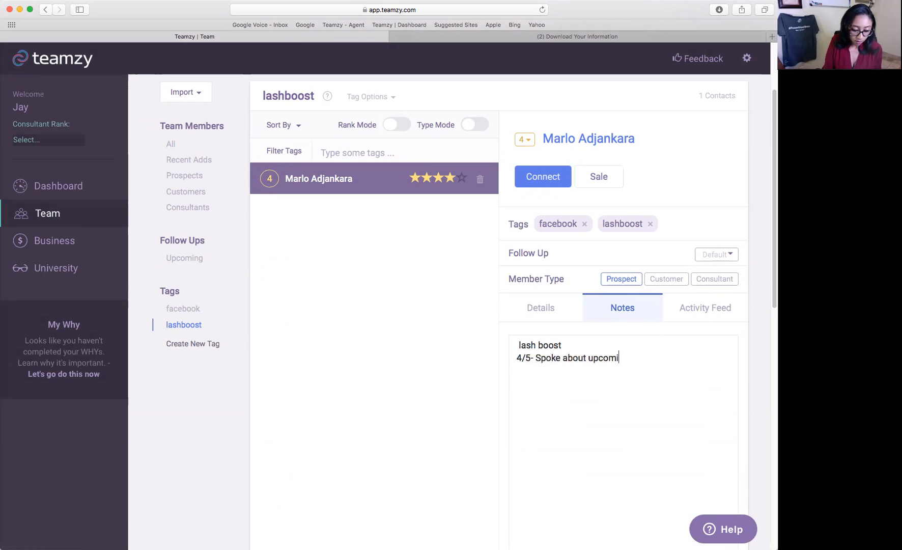
type("ng event")
scroll(733, 407, "down", 5)
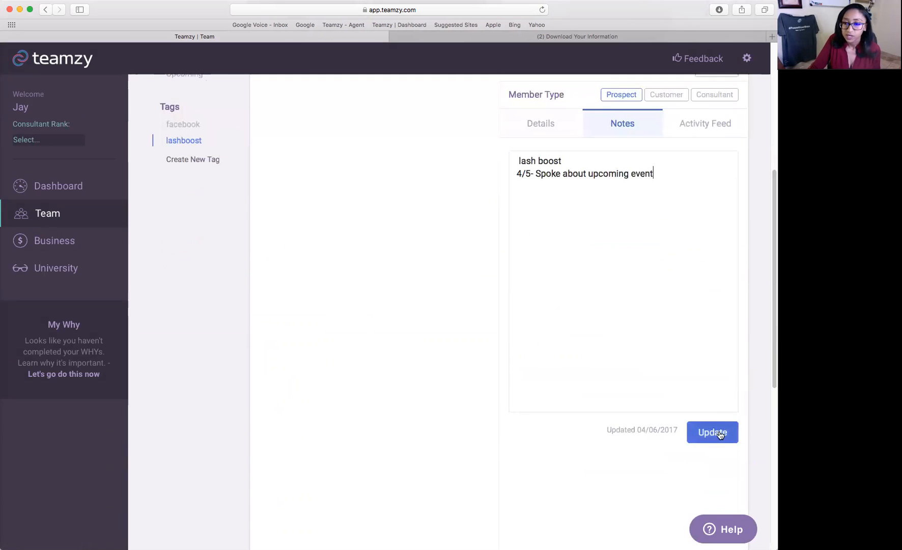
left_click(738, 441)
scroll(741, 446, "up", 8)
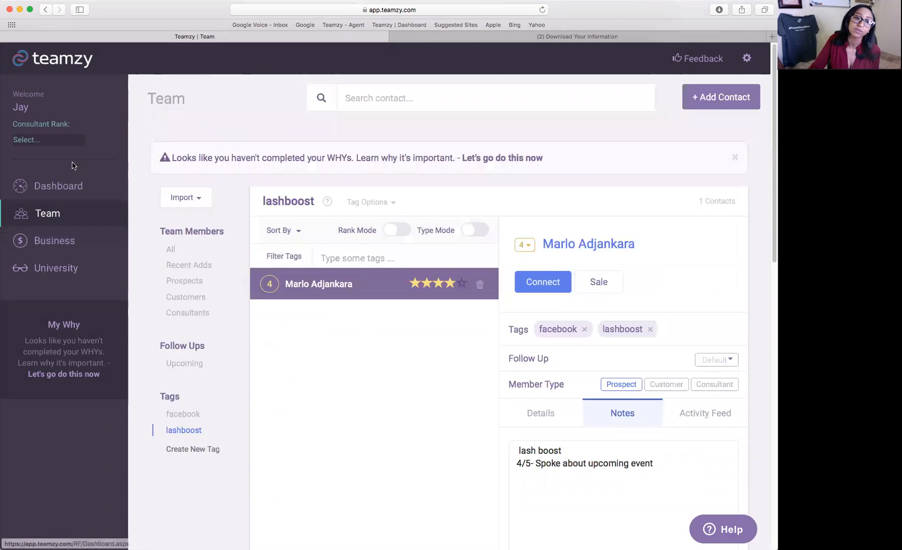
left_click(56, 186)
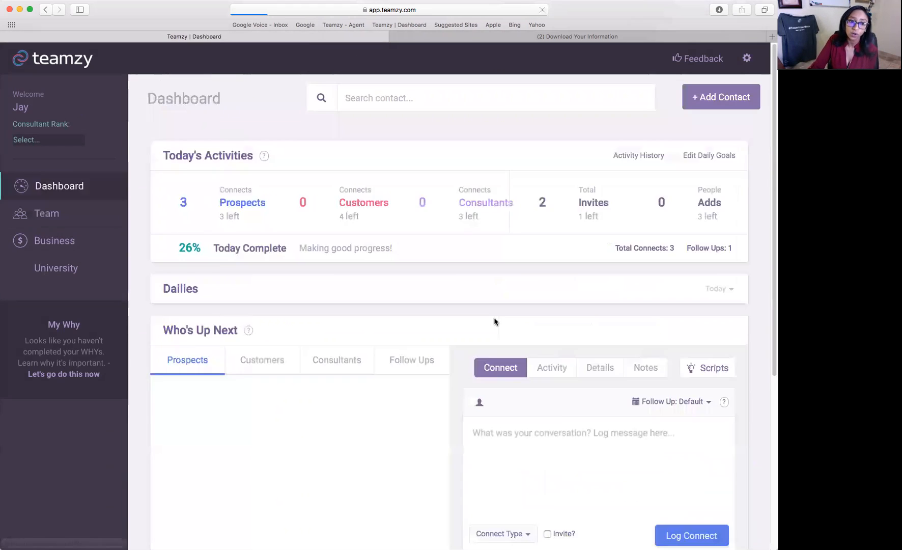
Check the Dashboard's Follow Ups list, then go back to the Team list.
scroll(496, 318, "down", 3)
left_click(422, 331)
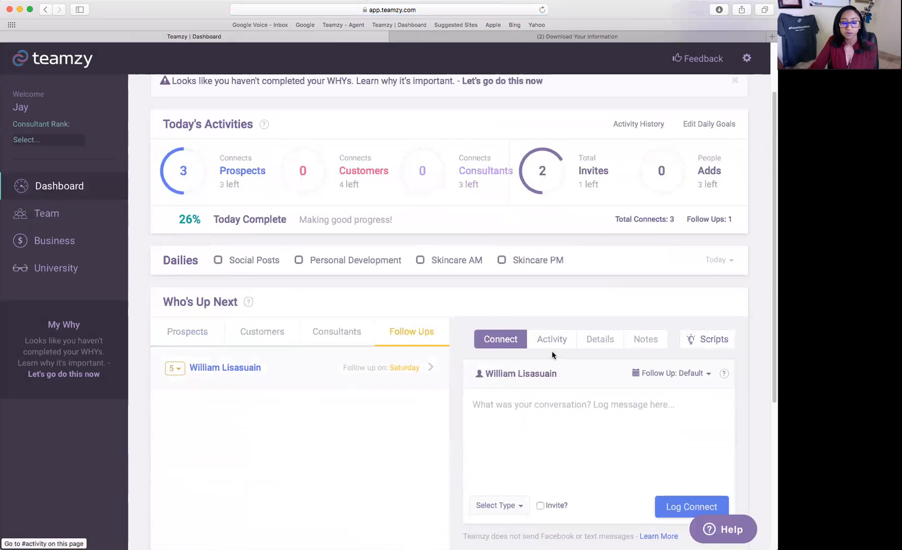
scroll(482, 364, "up", 3)
left_click(47, 213)
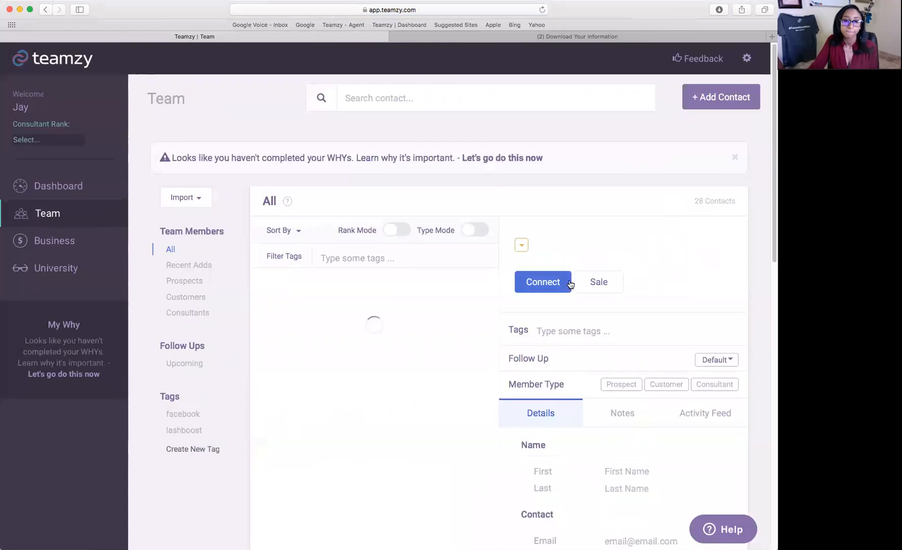
Find the prospect by name and set their follow-up to Tomorrow.
left_click(427, 98)
type("marlo")
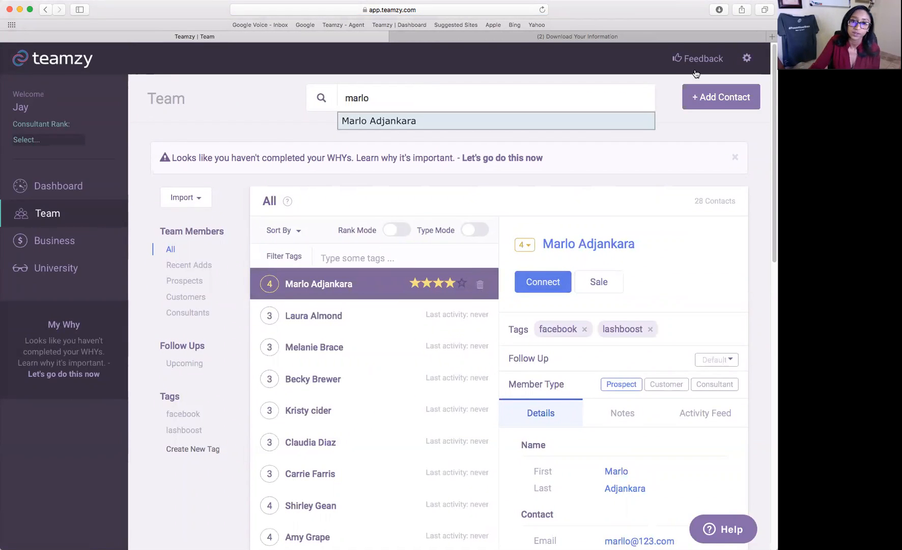
left_click(458, 120)
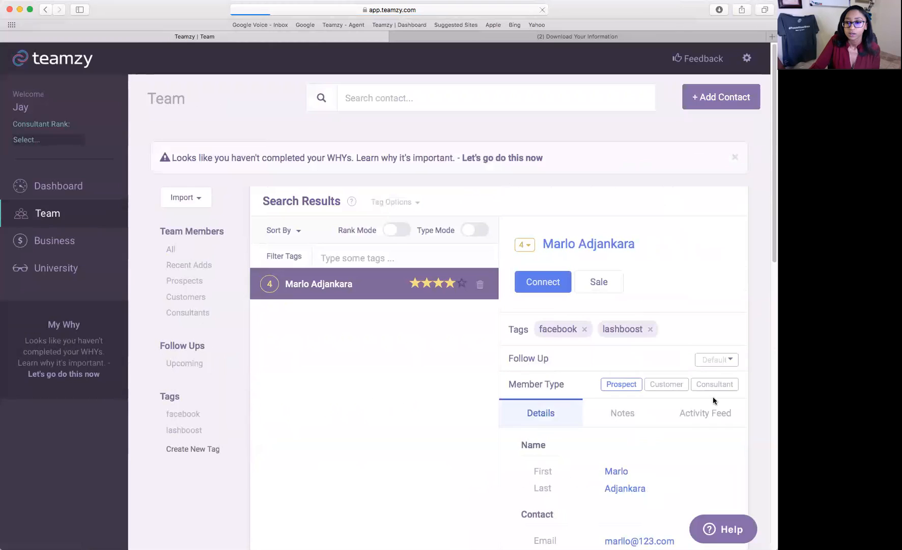
left_click(716, 360)
left_click(714, 400)
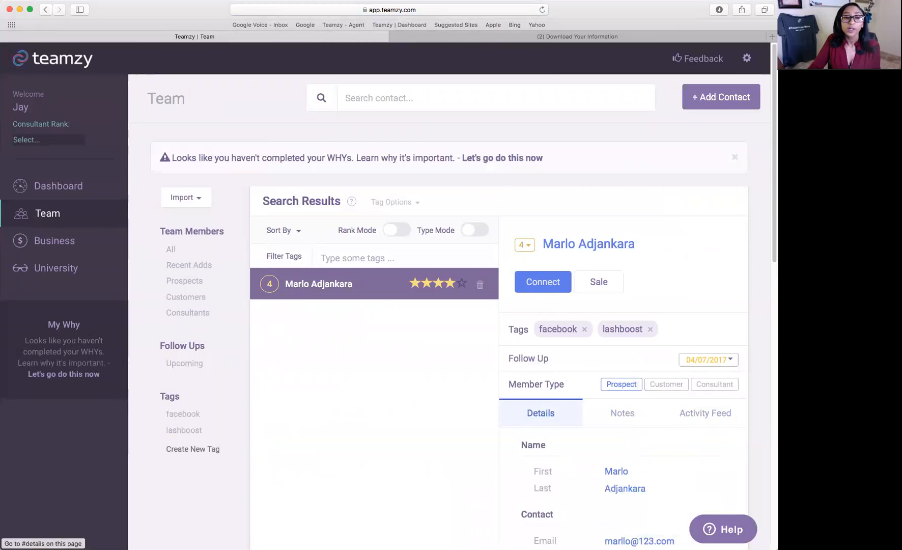
Show the Dashboard's Follow Ups and open the second due contact's notes.
left_click(121, 211)
scroll(564, 312, "down", 4)
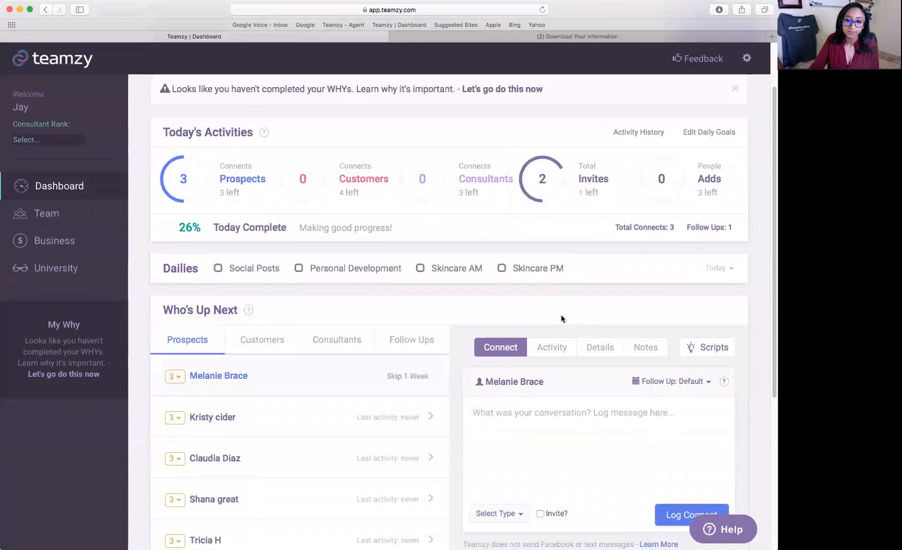
left_click(418, 278)
left_click(240, 344)
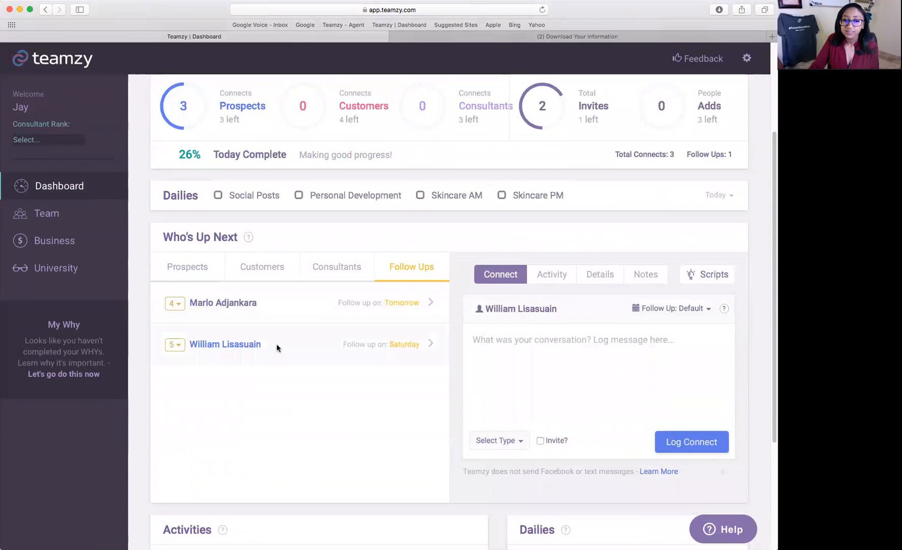
left_click(646, 277)
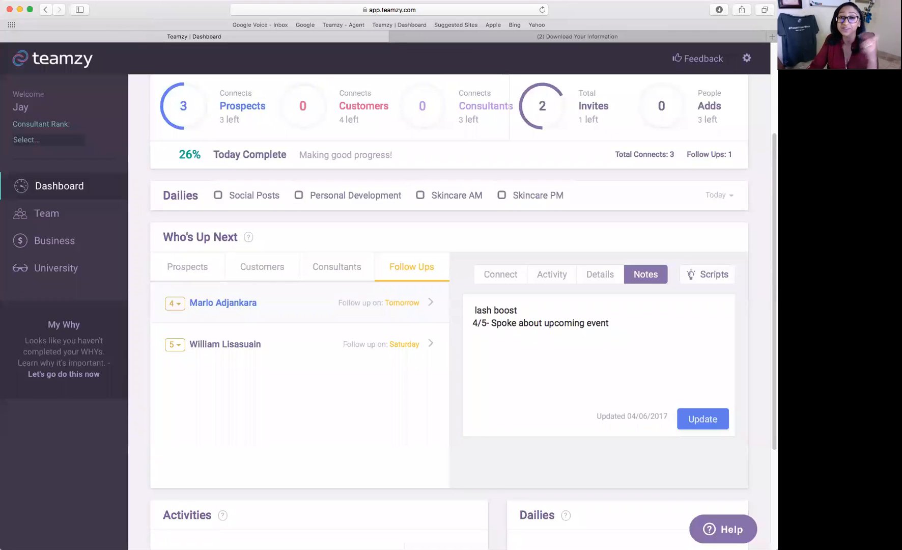
Toggle the Skincare AM daily on the Dashboard.
left_click(418, 193)
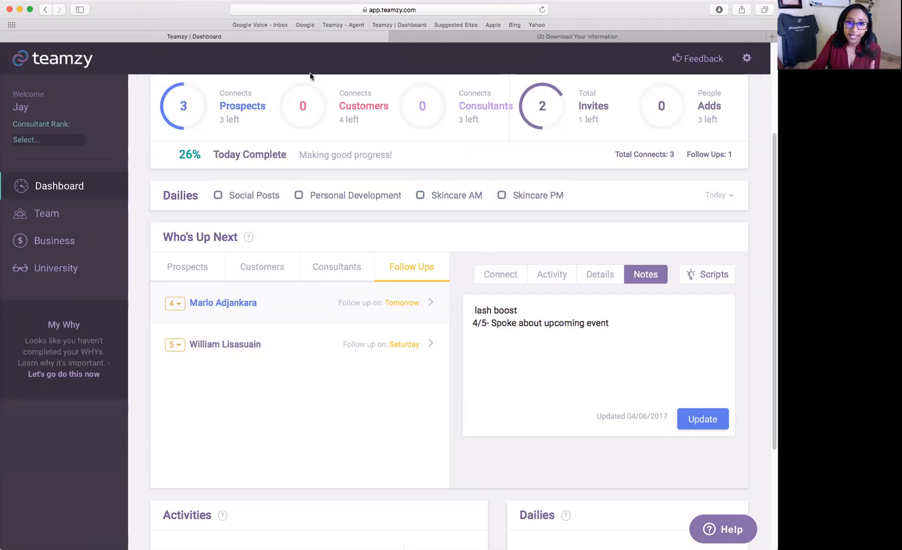
Add a new prospect with the same first and last name as an existing contact.
scroll(276, 290, "up", 3)
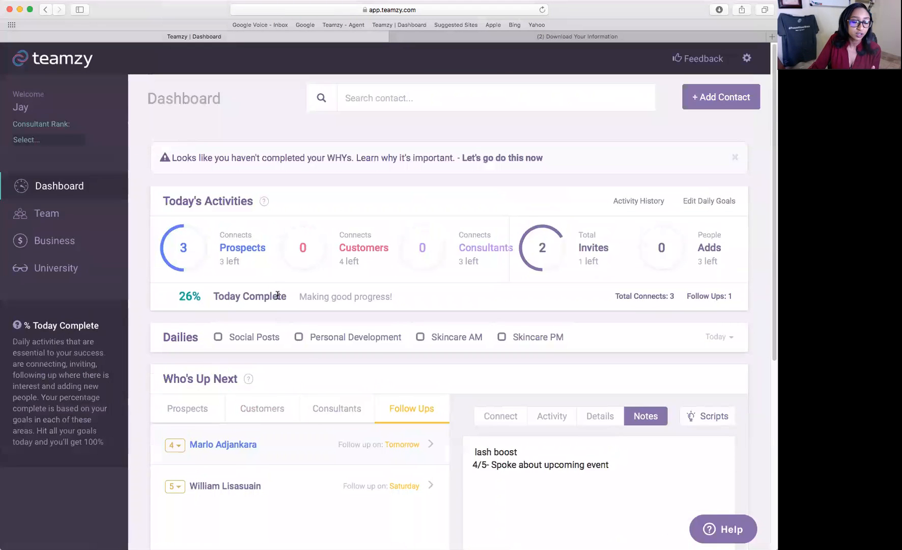
left_click(100, 224)
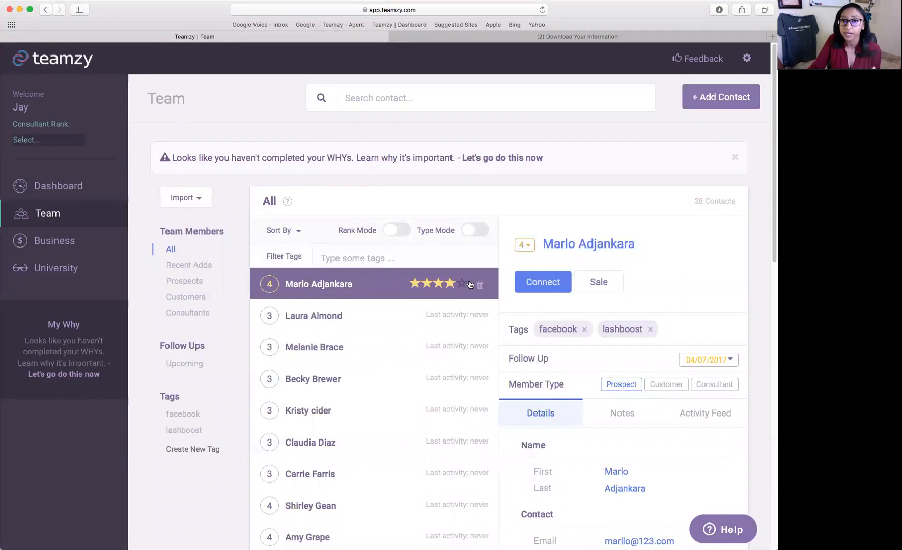
left_click(715, 98)
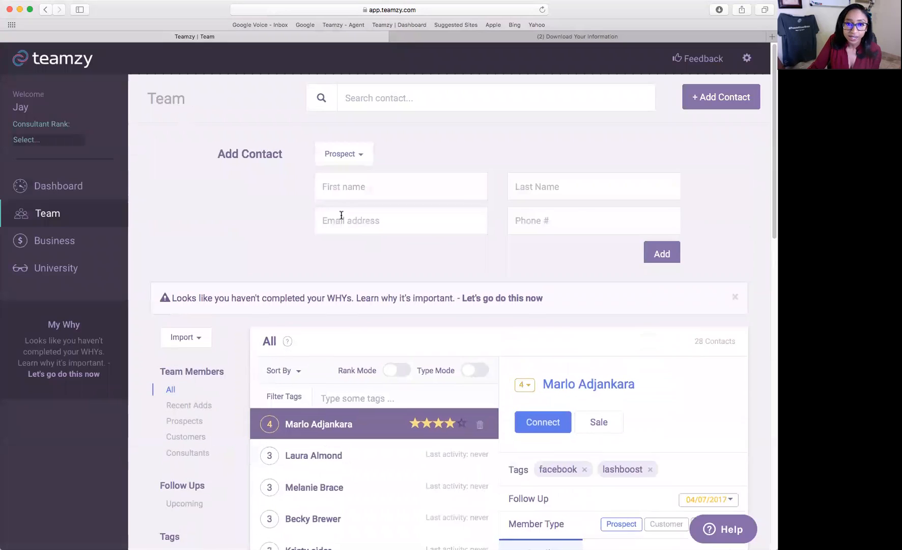
key("Tab")
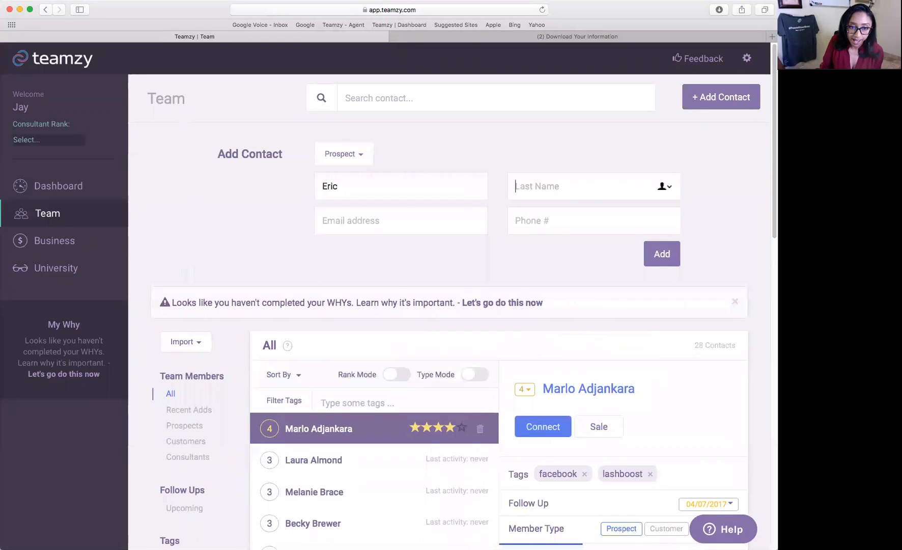
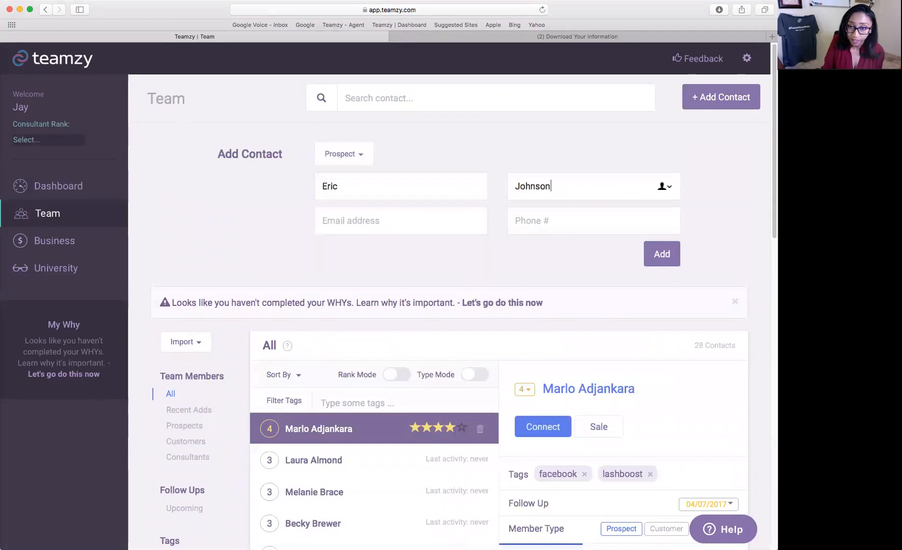
left_click(662, 254)
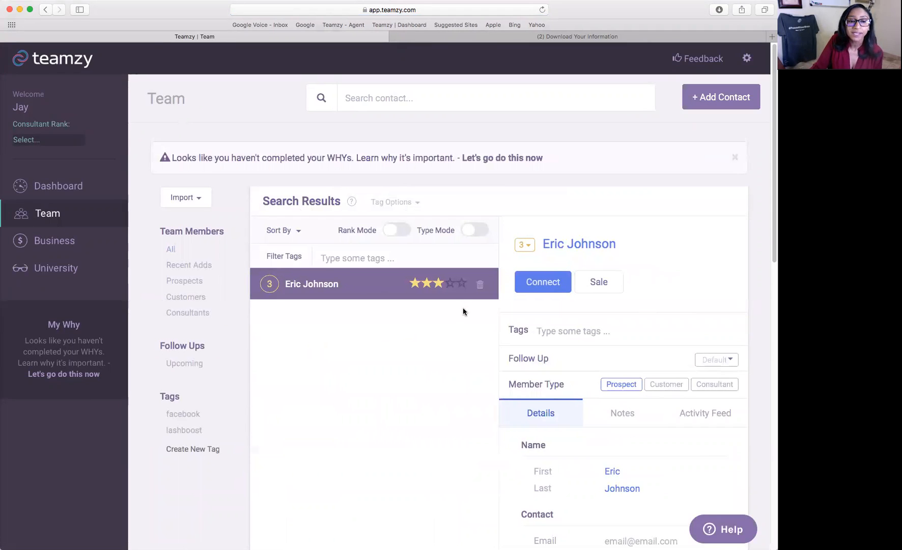
List all team members and open the 5-star and new 3-star same-named contacts.
left_click(170, 250)
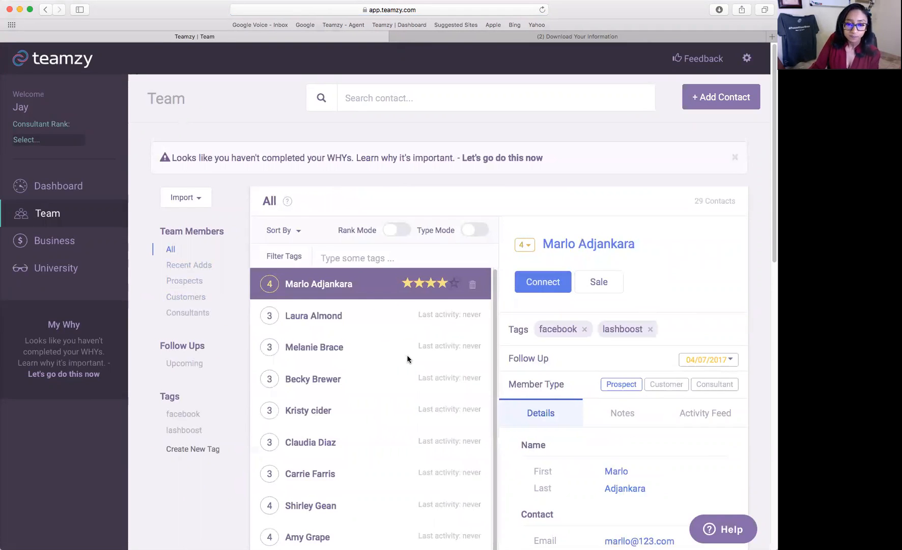
scroll(407, 355, "down", 2)
scroll(409, 354, "down", 6)
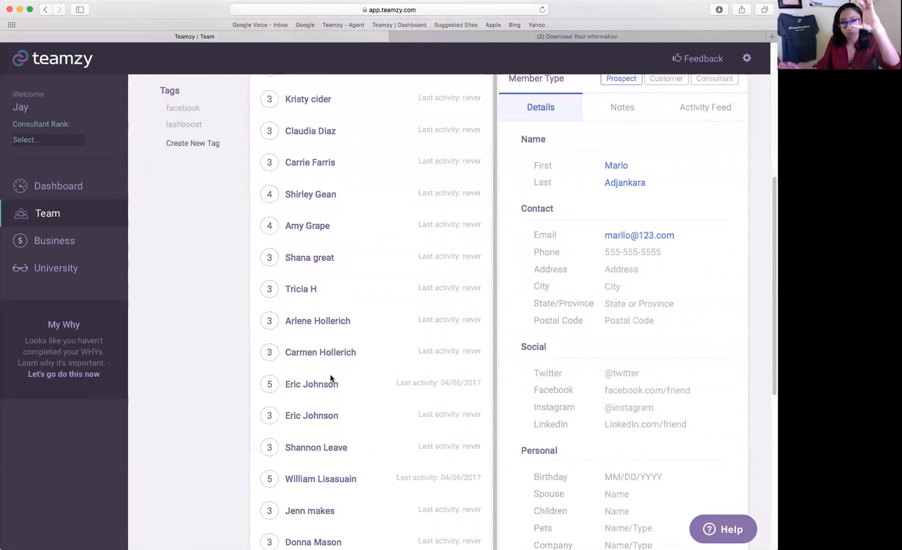
scroll(331, 379, "down", 1)
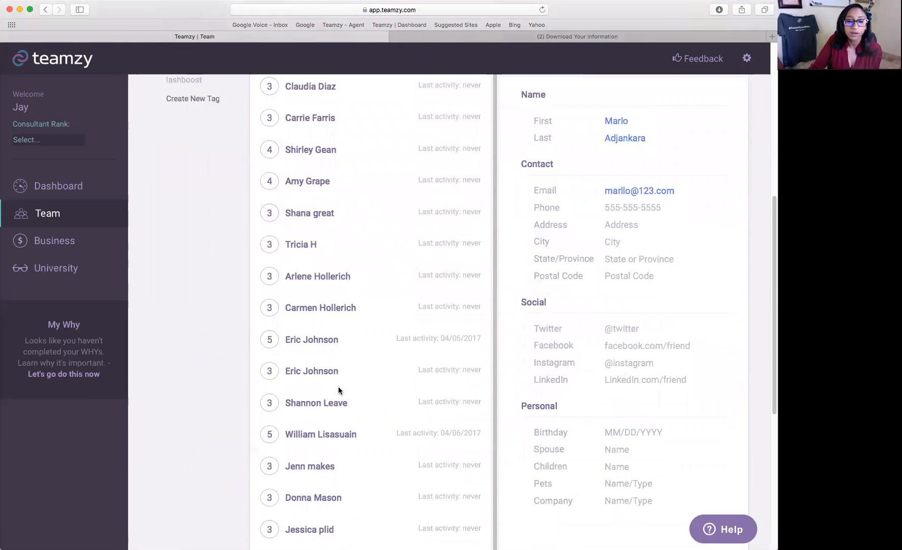
left_click(321, 340)
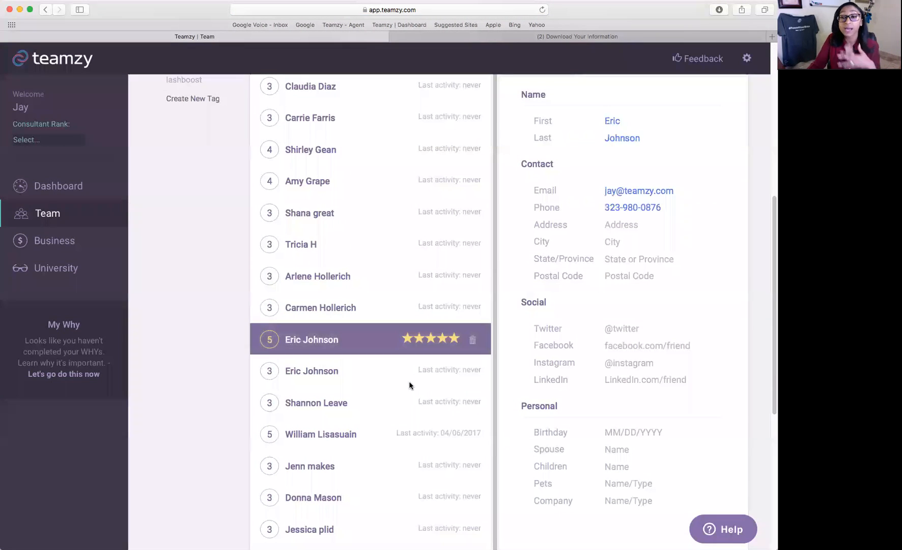
scroll(660, 321, "up", 2)
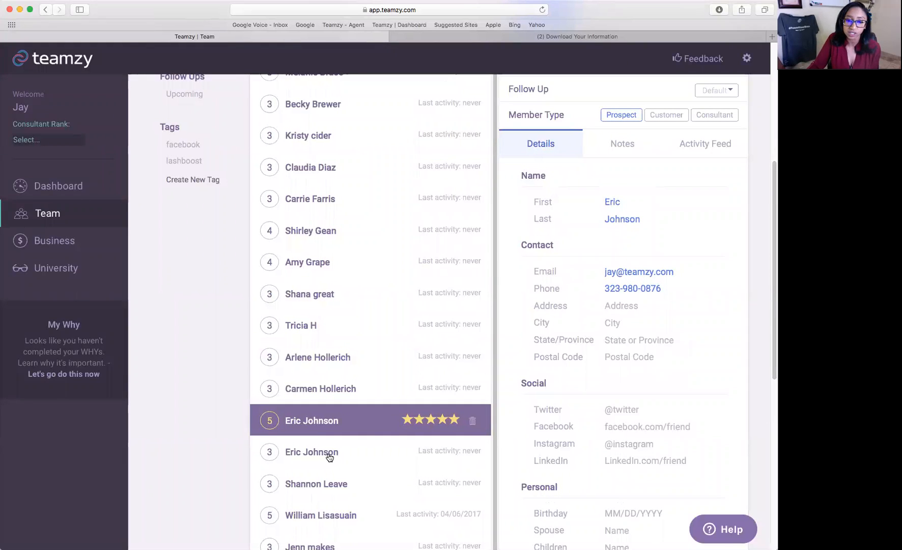
left_click(413, 452)
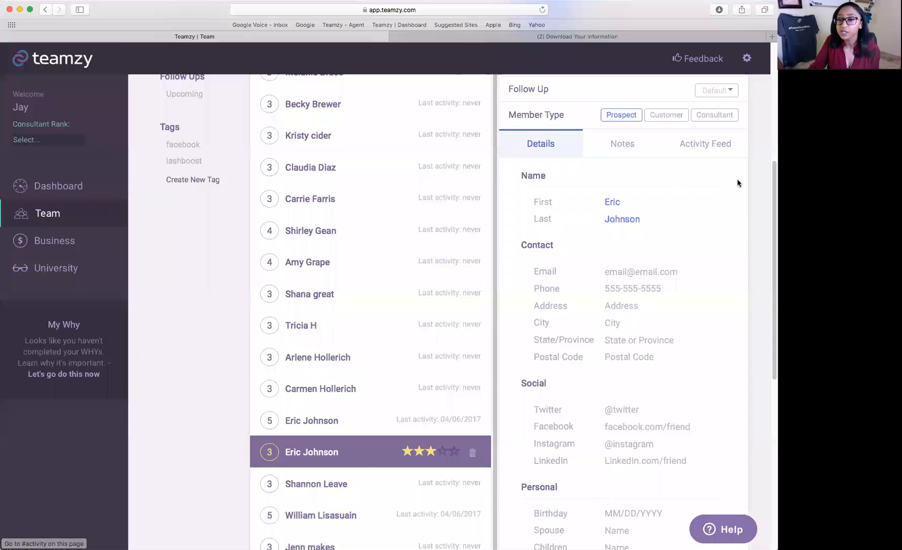
Check the new contact's Activity Feed, then switch to the 5-star same-named contact's record.
left_click(733, 147)
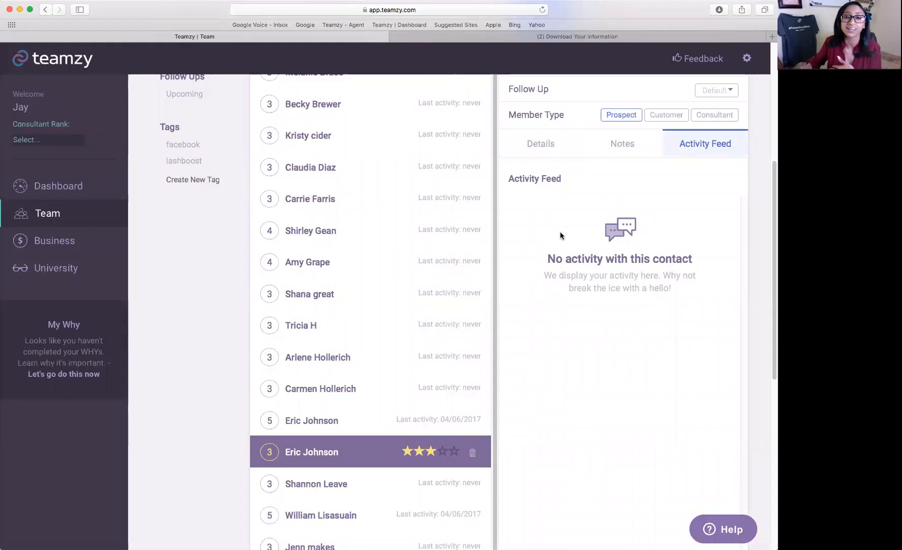
left_click(334, 427)
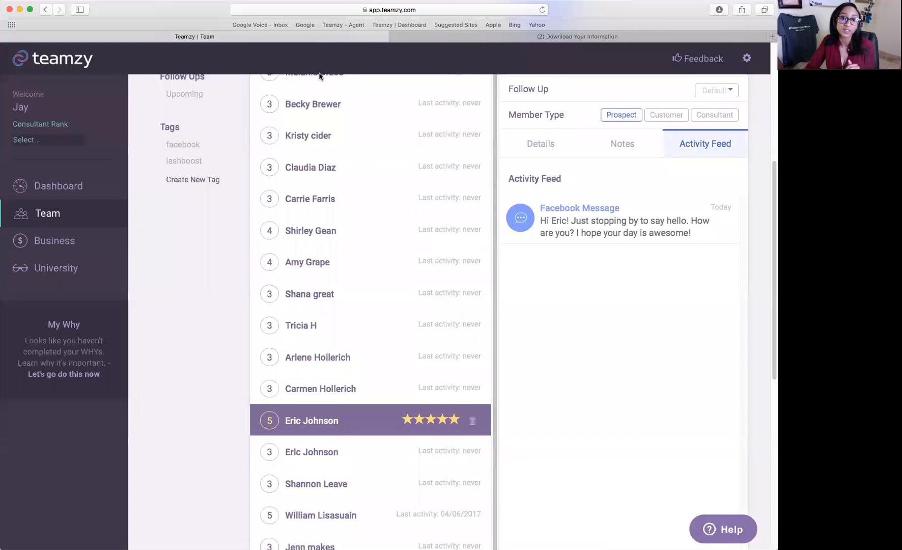
mouse_move(624, 237)
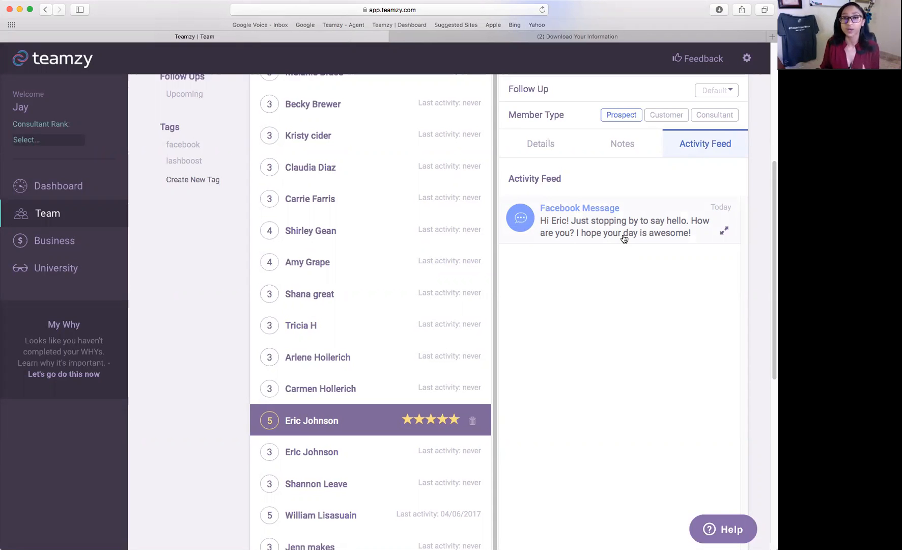
scroll(644, 318, "up", 5)
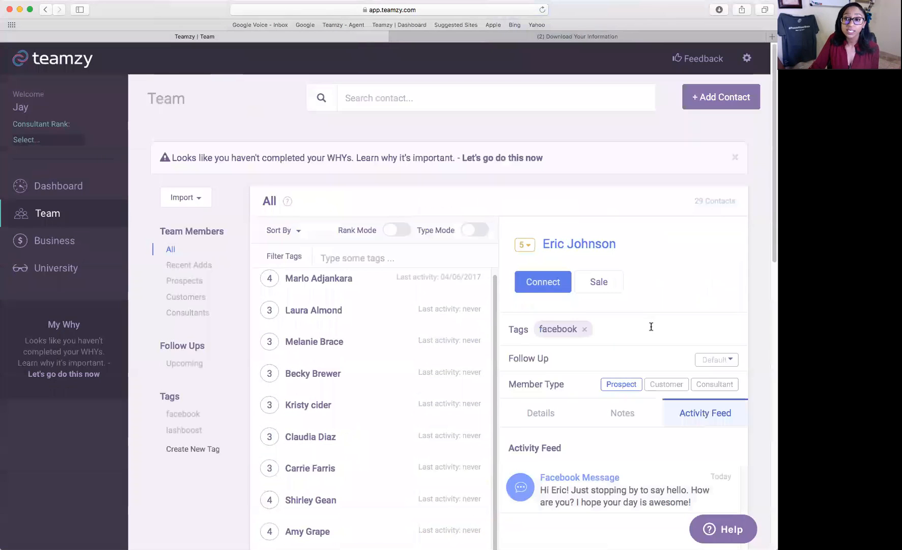
Add another new contact, entering their first and last name, and save it.
left_click(714, 103)
left_click(343, 176)
key("Tab")
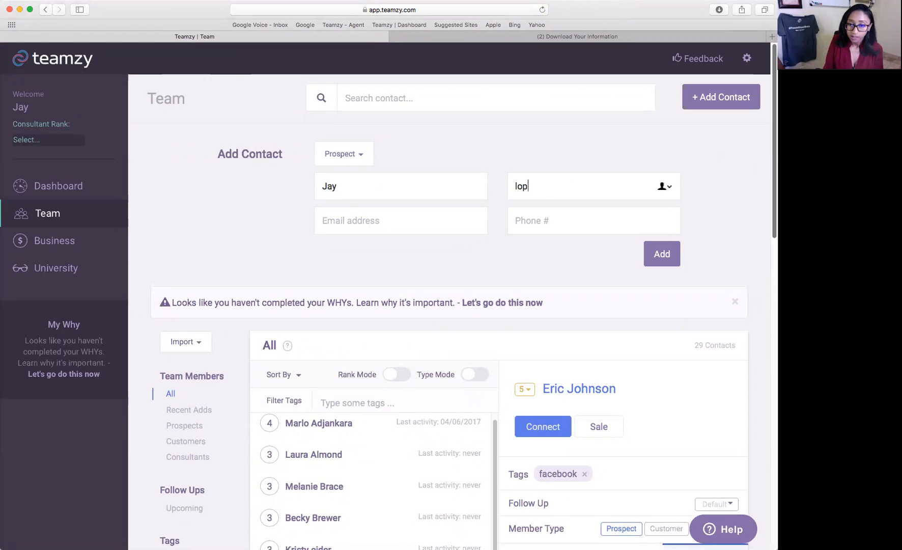
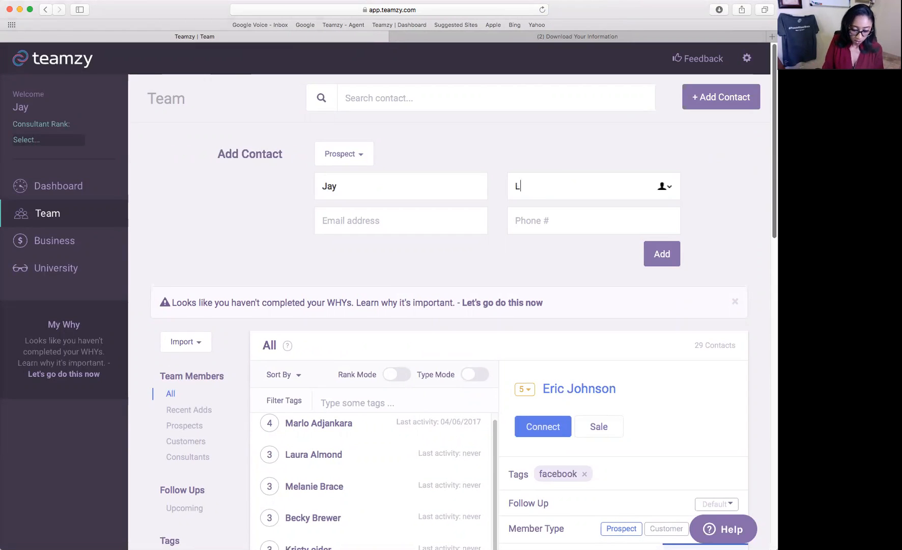
left_click(368, 225)
left_click(660, 257)
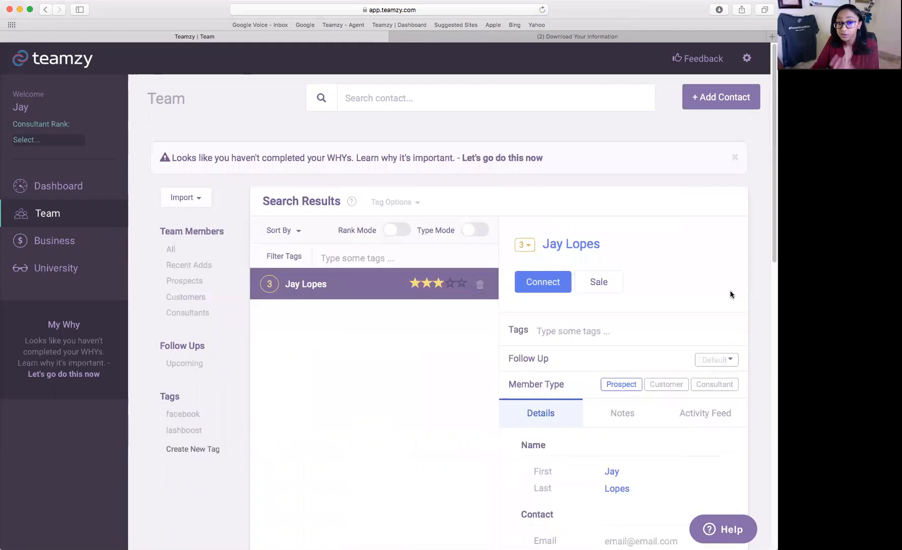
Rate the new contact 4 stars, change them to Customer, and review Notes, Activity Feed and Details.
scroll(729, 287, "down", 1)
scroll(730, 288, "down", 3)
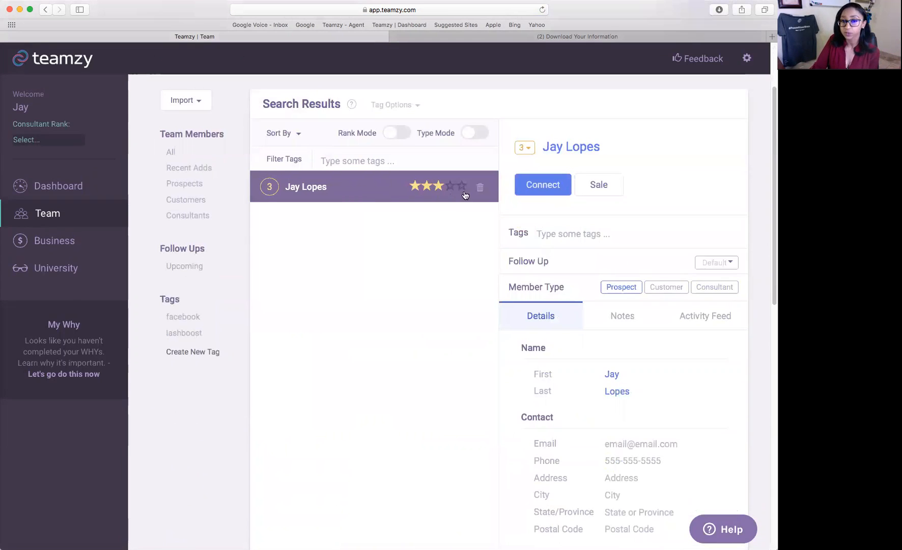
left_click(450, 186)
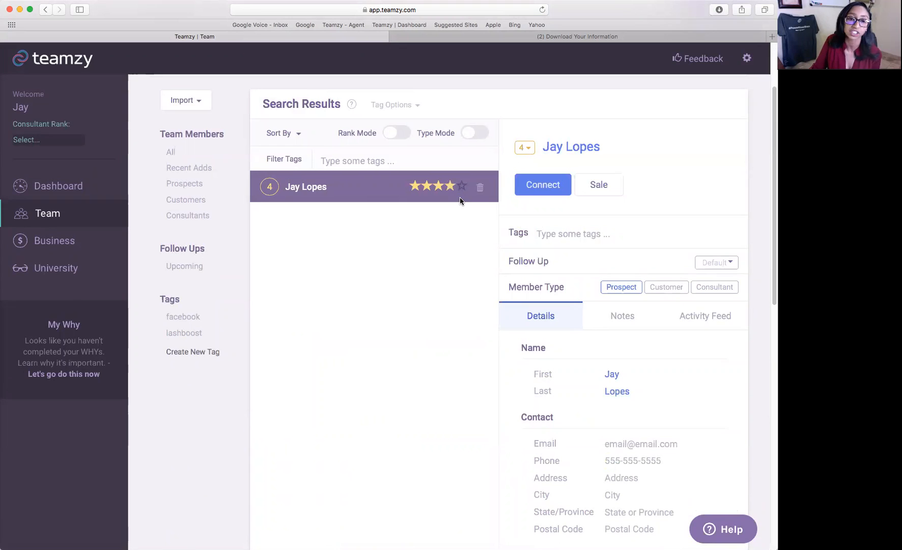
left_click(662, 287)
left_click(621, 316)
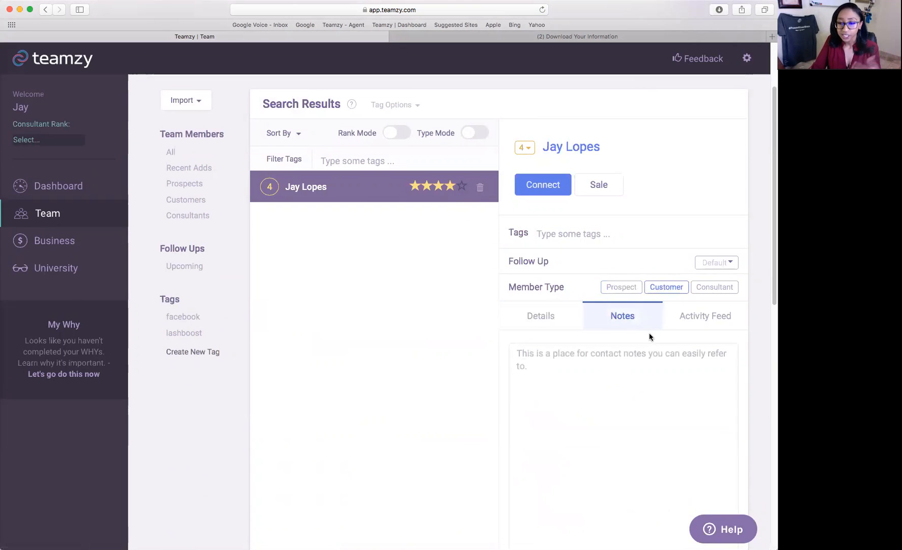
left_click(705, 316)
left_click(540, 316)
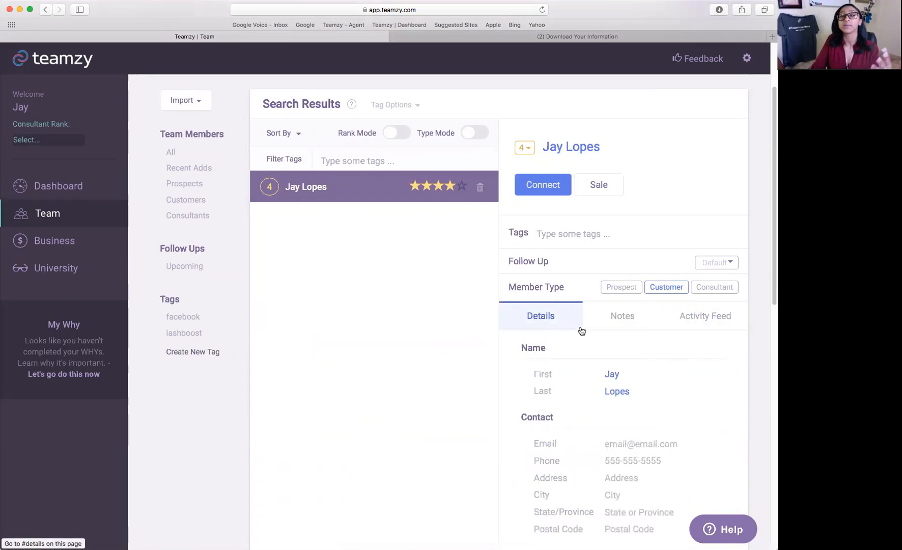
scroll(580, 329, "up", 3)
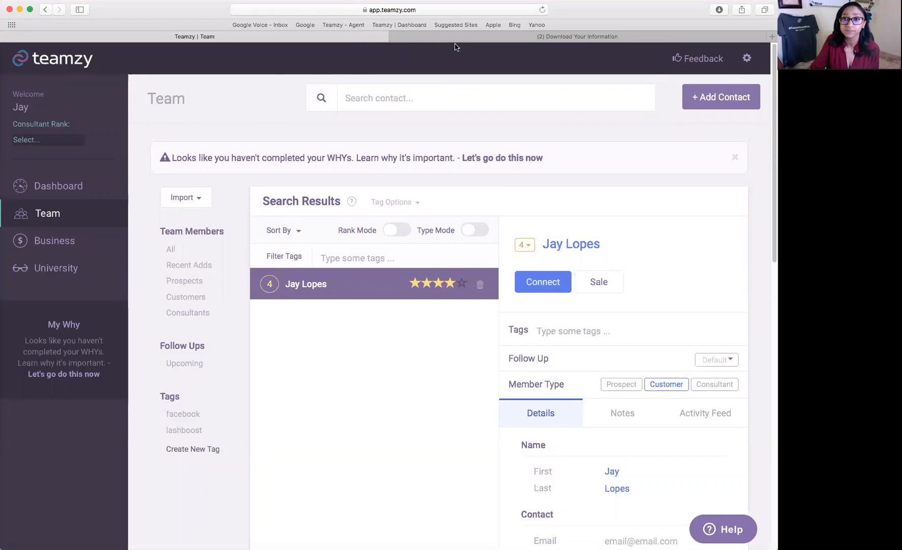
Search Facebook for the friend by name and open their profile page.
left_click(577, 36)
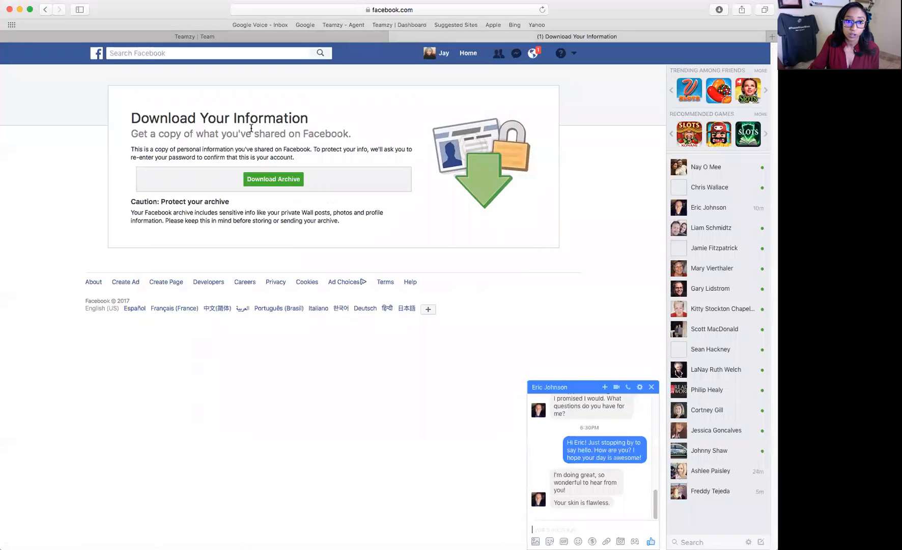
left_click(217, 53)
type("eric")
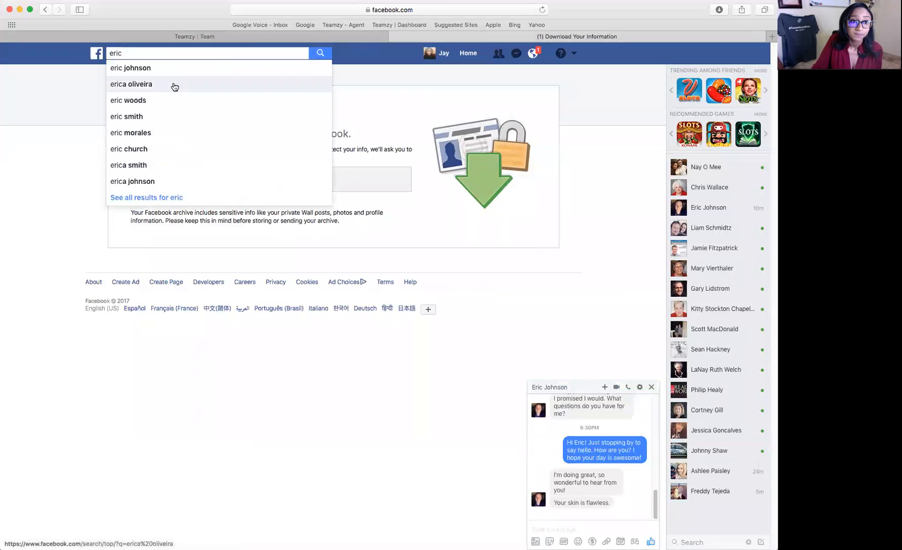
left_click(174, 82)
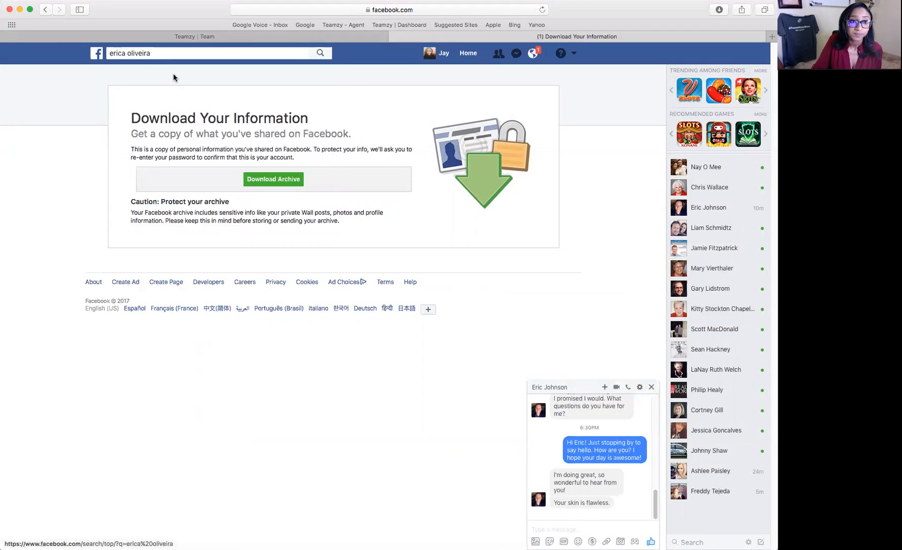
left_click(177, 53)
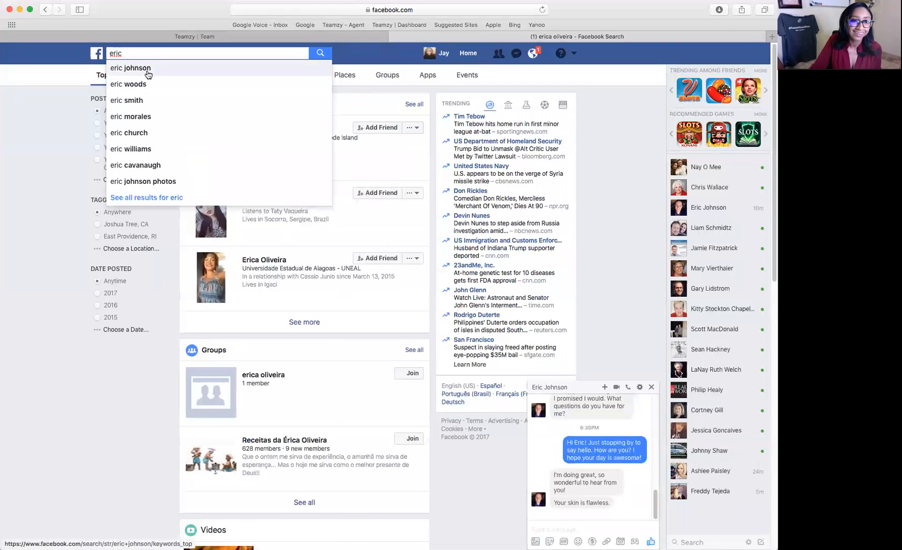
left_click(148, 74)
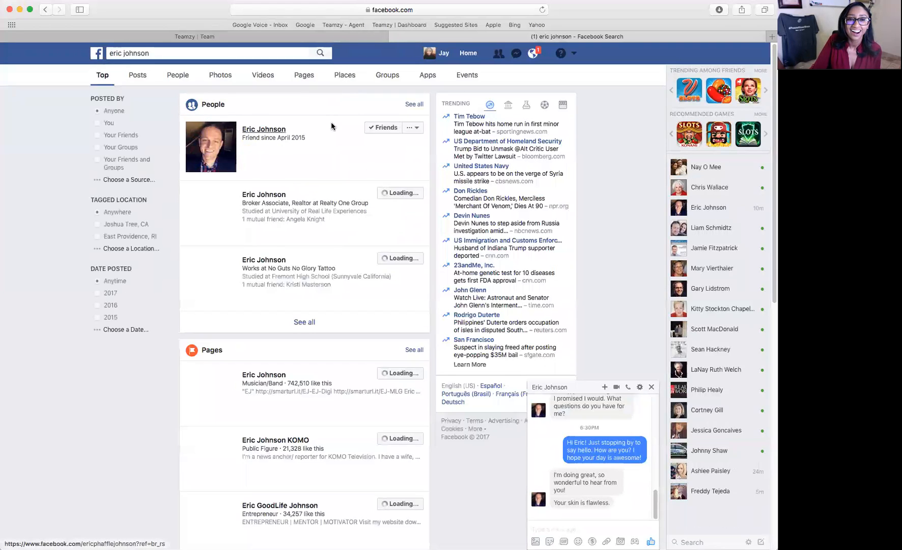
left_click(332, 126)
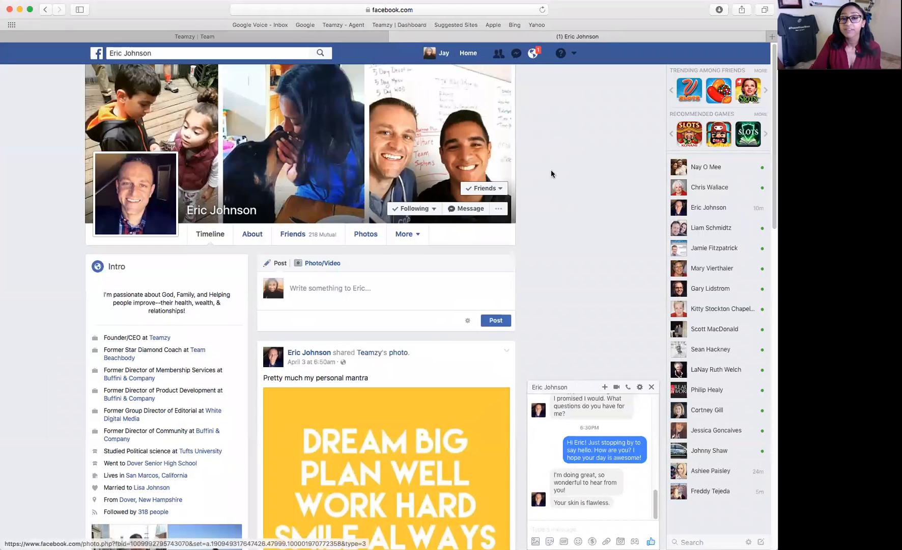
Find the same friend in Teamzy's contacts and compare the record with their Facebook profile.
left_click(194, 36)
left_click(419, 96)
type("eric")
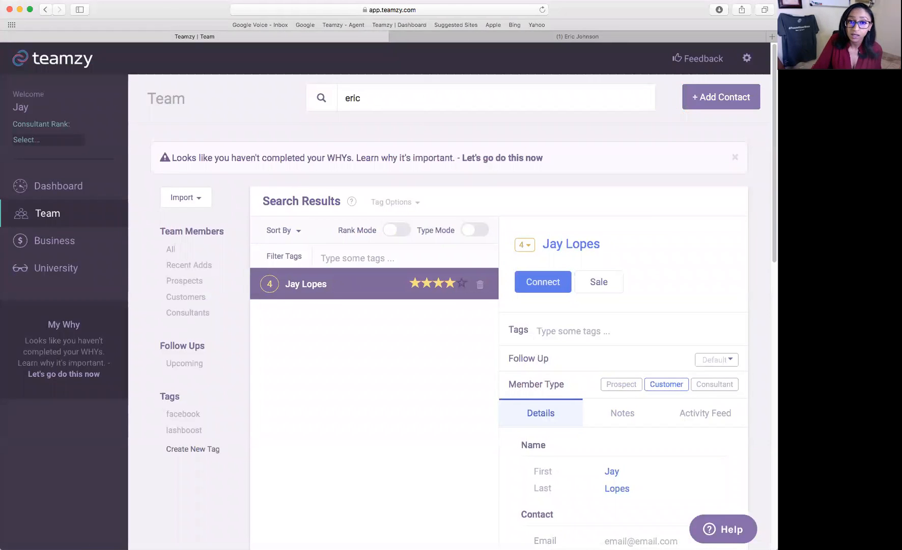
left_click(387, 168)
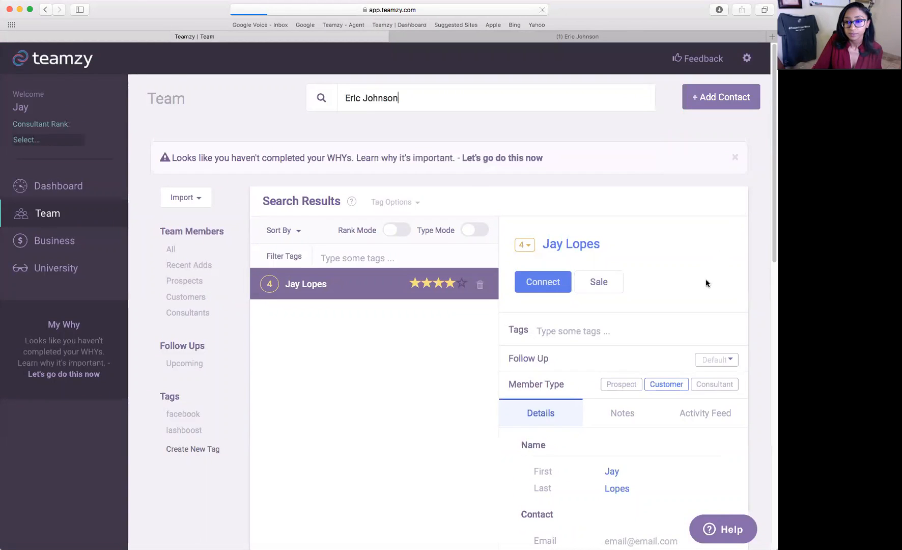
scroll(705, 283, "down", 4)
left_click(577, 36)
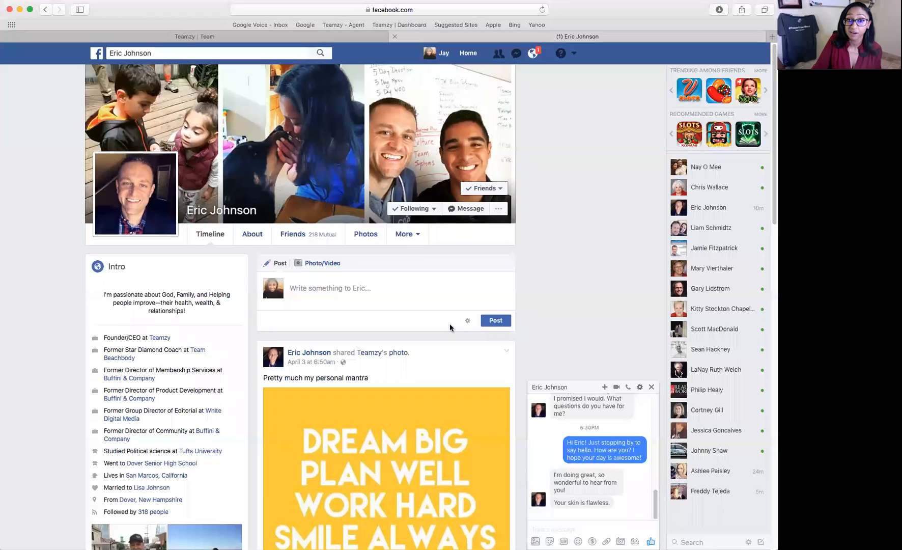
scroll(464, 278, "down", 3)
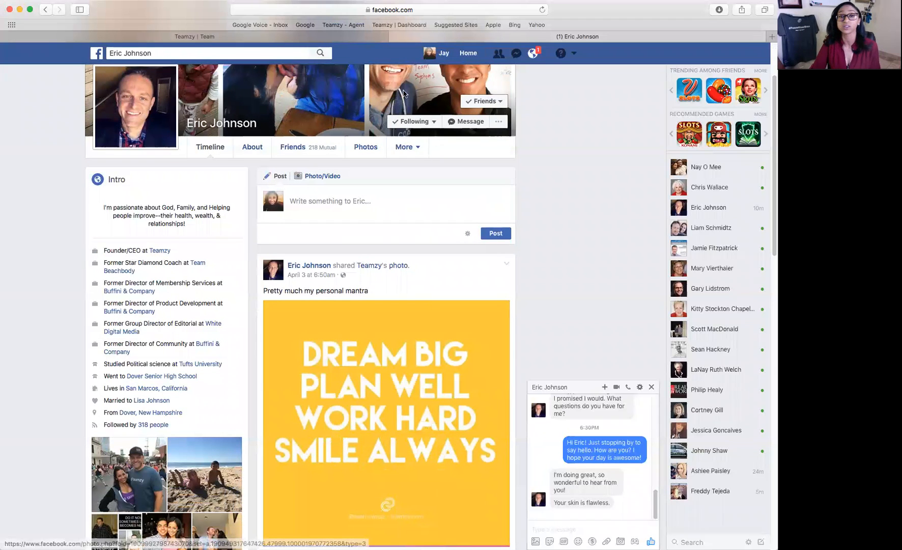
left_click(355, 39)
scroll(686, 360, "down", 5)
Enter 'TEAamzy' in the contact's Company field and save it.
left_click(632, 447)
type("TEAamzy")
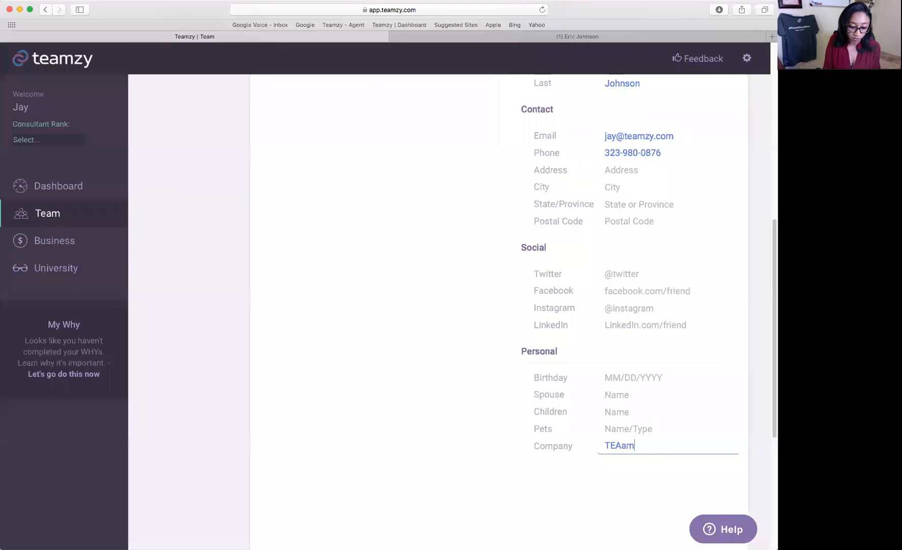
left_click(646, 410)
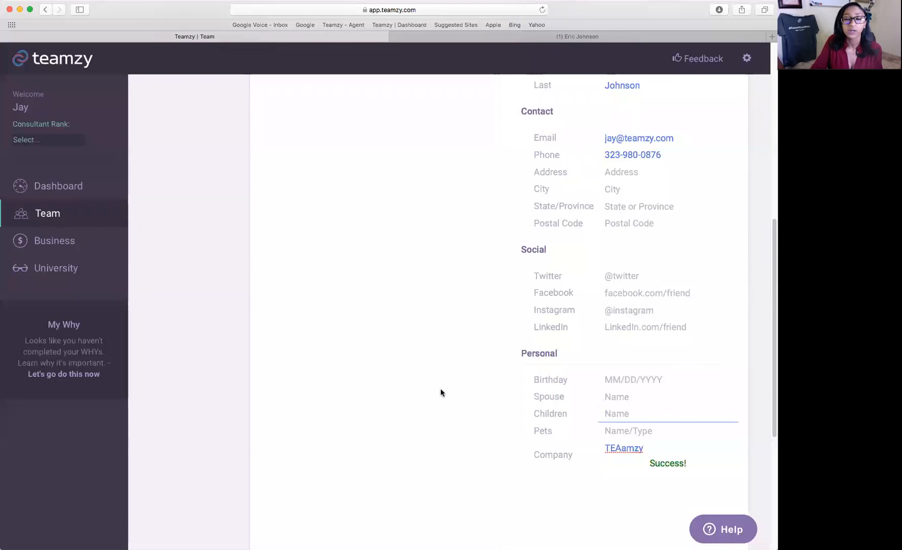
scroll(478, 387, "up", 5)
scroll(482, 390, "up", 2)
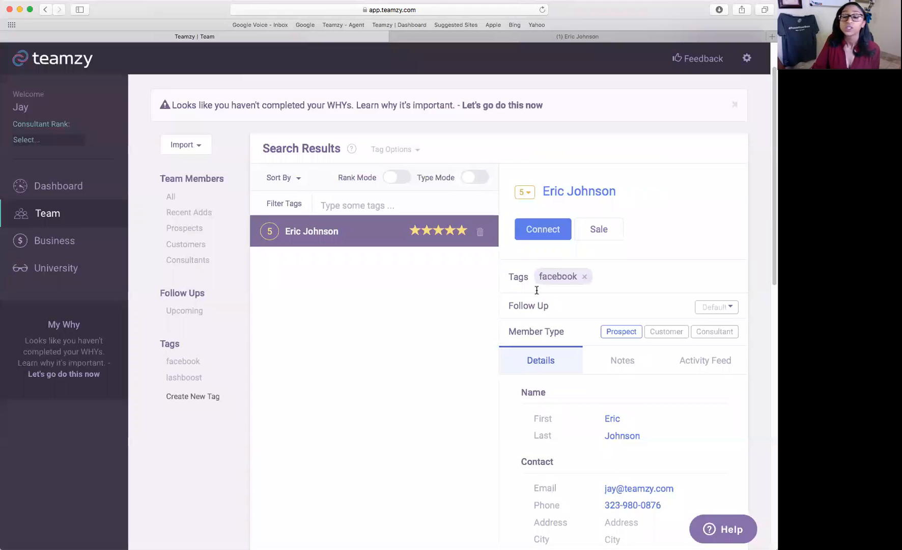
scroll(472, 404, "up", 2)
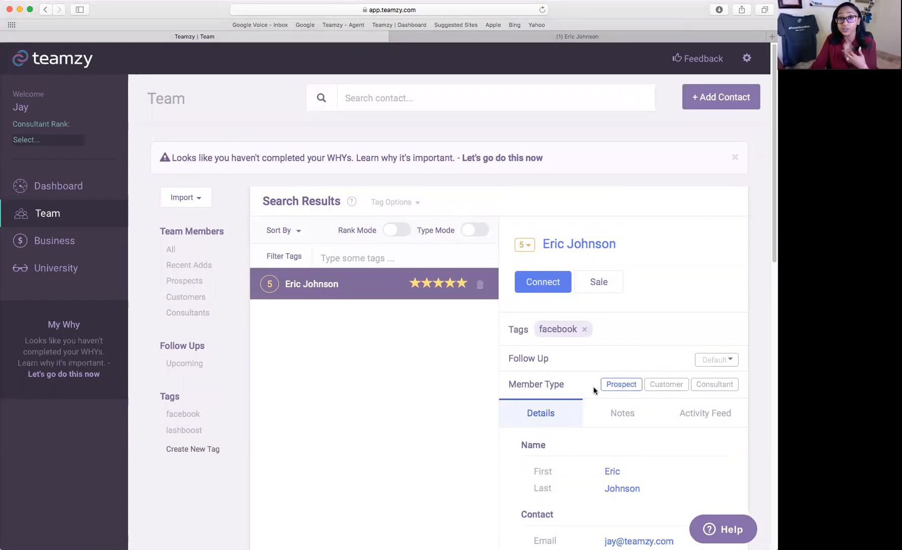
scroll(595, 390, "down", 3)
Log an Other-type connect reading 'Zoom One on one-' and view it in the Activity Feed.
left_click(543, 174)
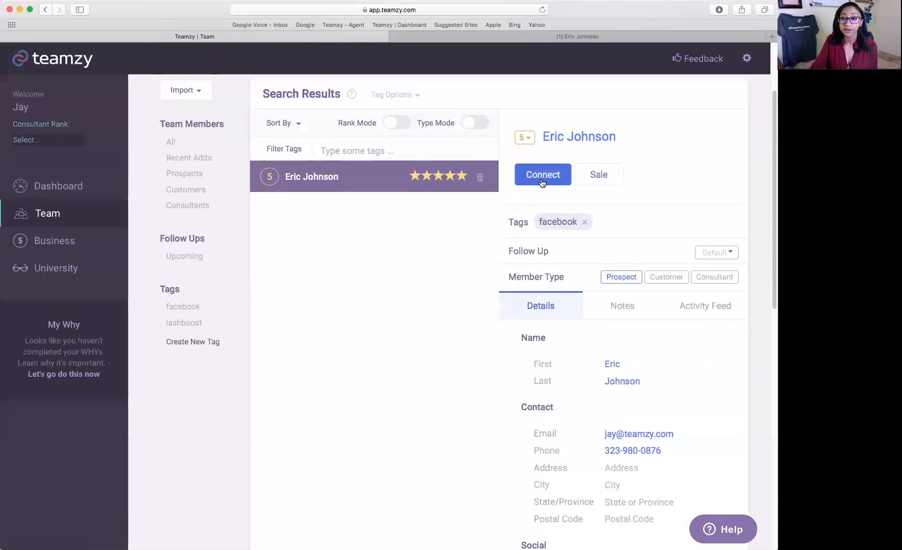
left_click(714, 275)
type("Zo")
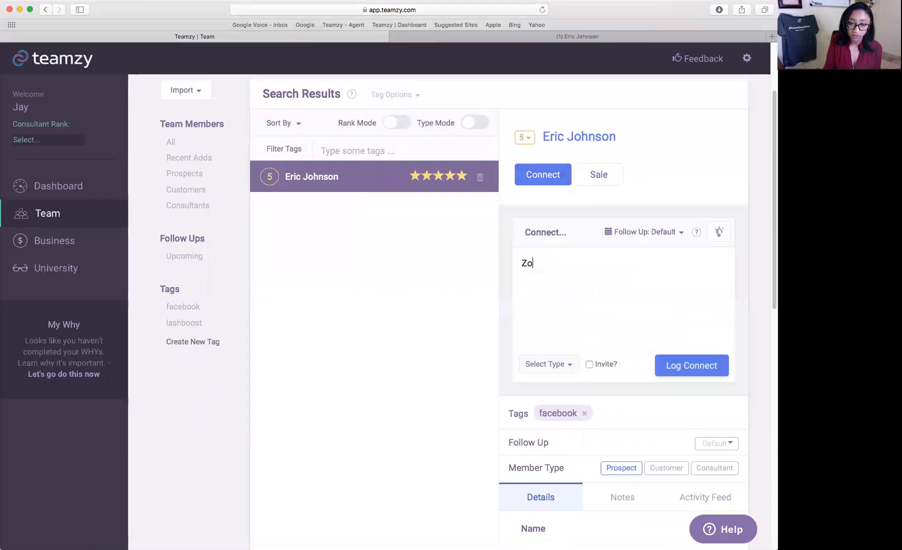
type("om One on ")
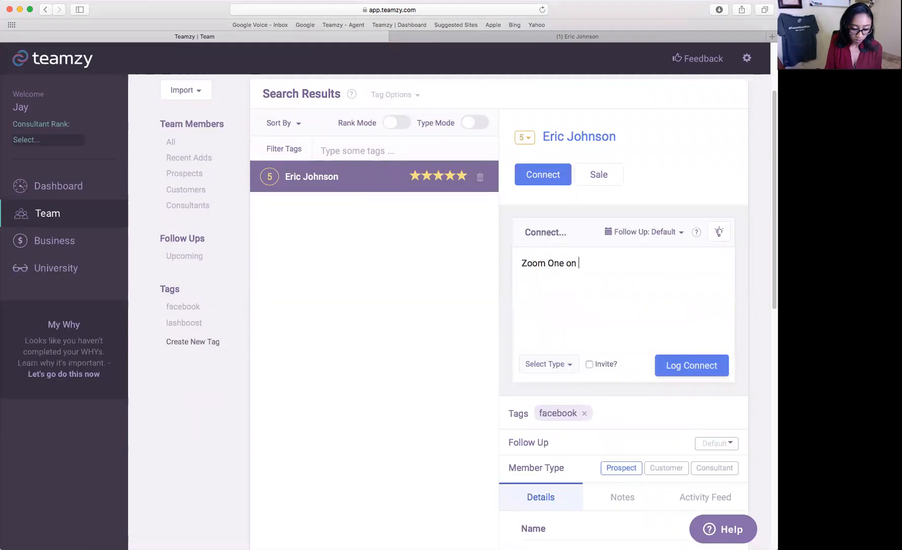
type("one-")
key("Return")
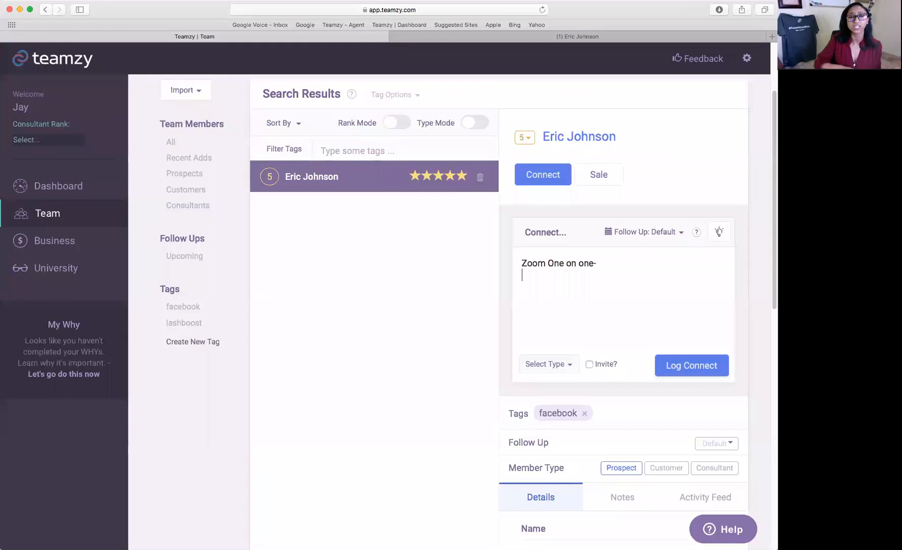
left_click(564, 364)
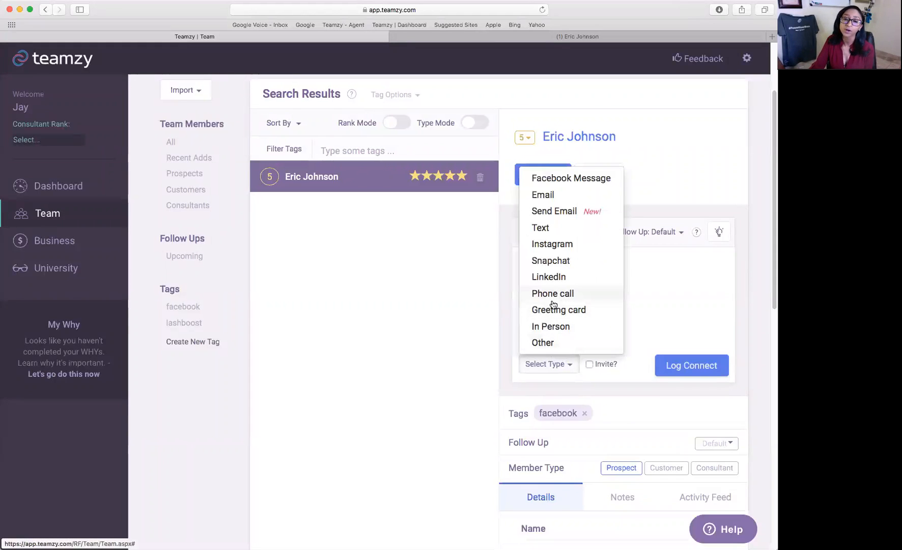
left_click(634, 285)
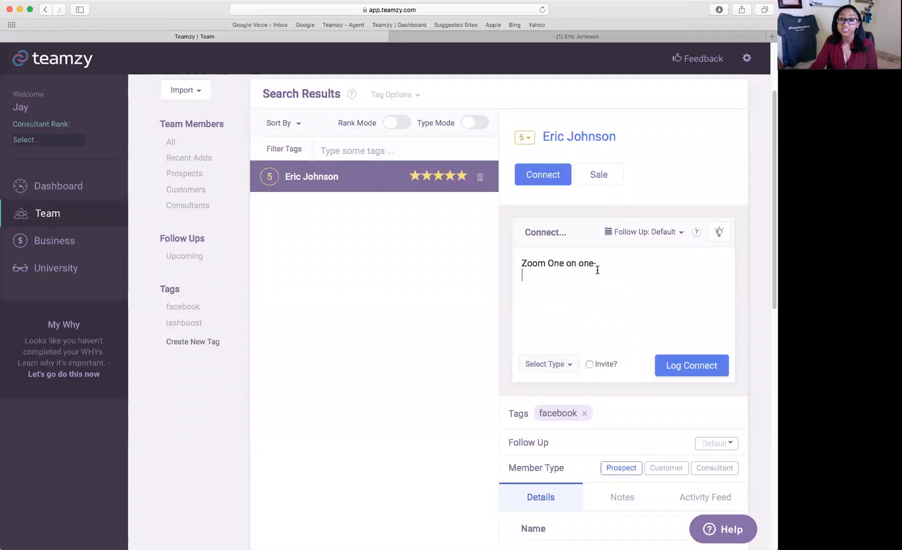
left_click(571, 363)
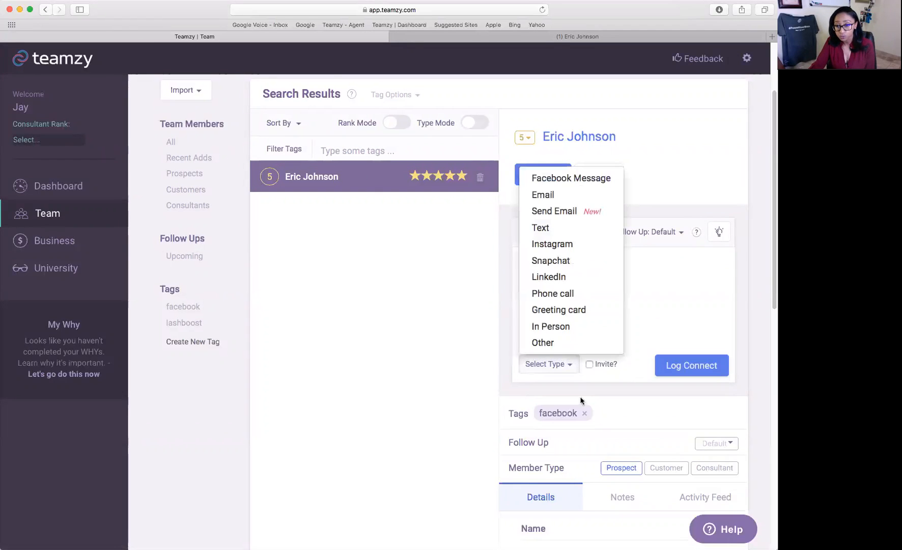
left_click(569, 342)
left_click(685, 365)
scroll(705, 424, "down", 3)
left_click(704, 235)
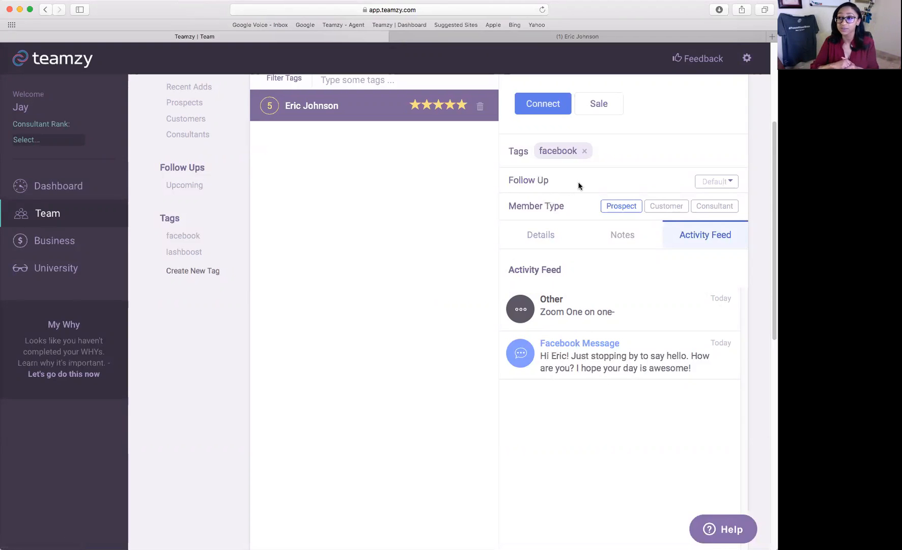
Go back to the Dashboard to see today's progress and the dailies.
scroll(578, 186, "up", 5)
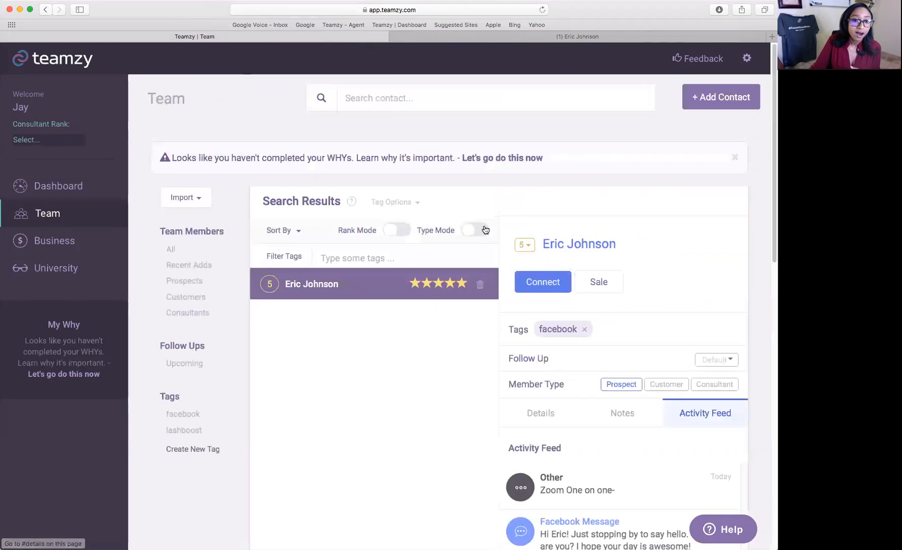
left_click(69, 182)
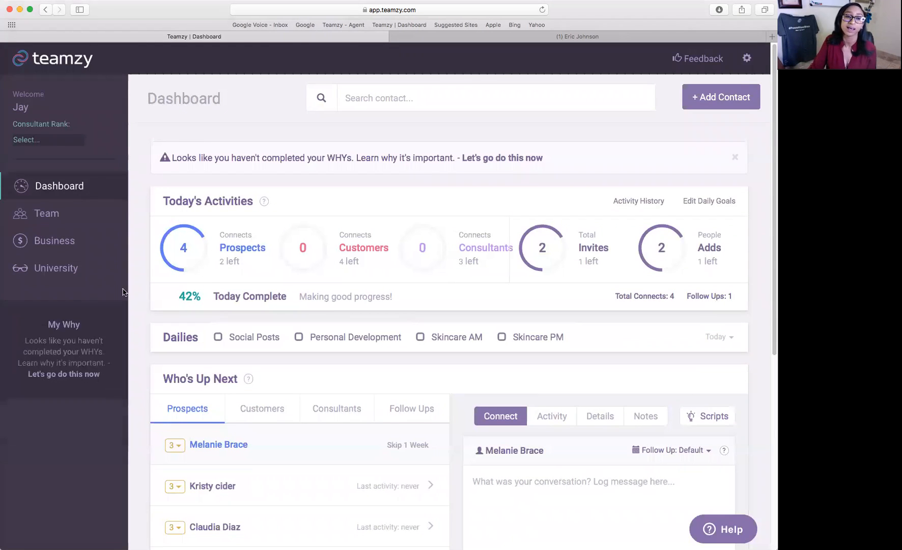
left_click(66, 273)
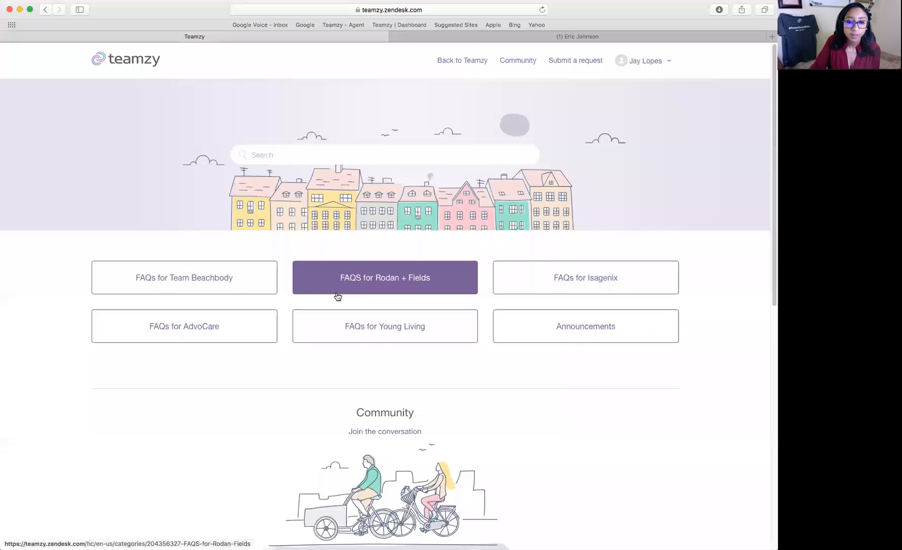
left_click(398, 284)
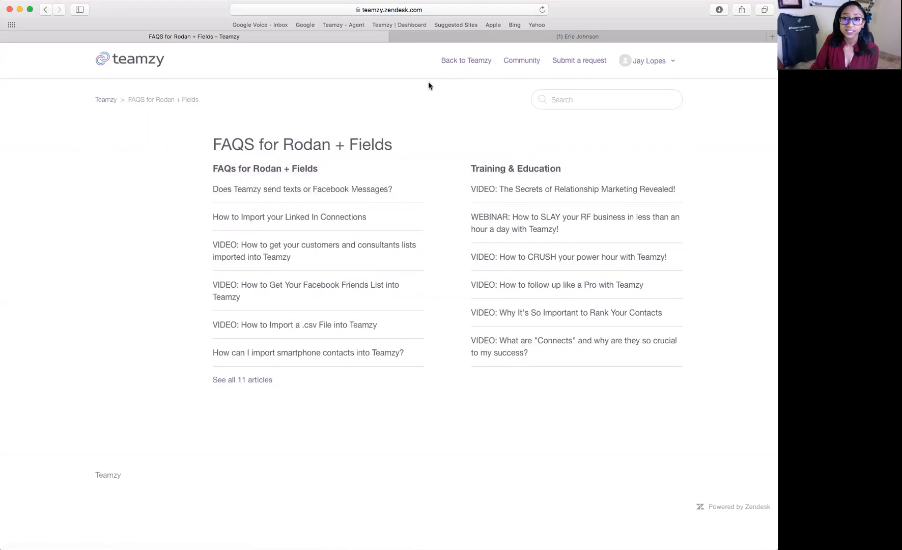
left_click(460, 61)
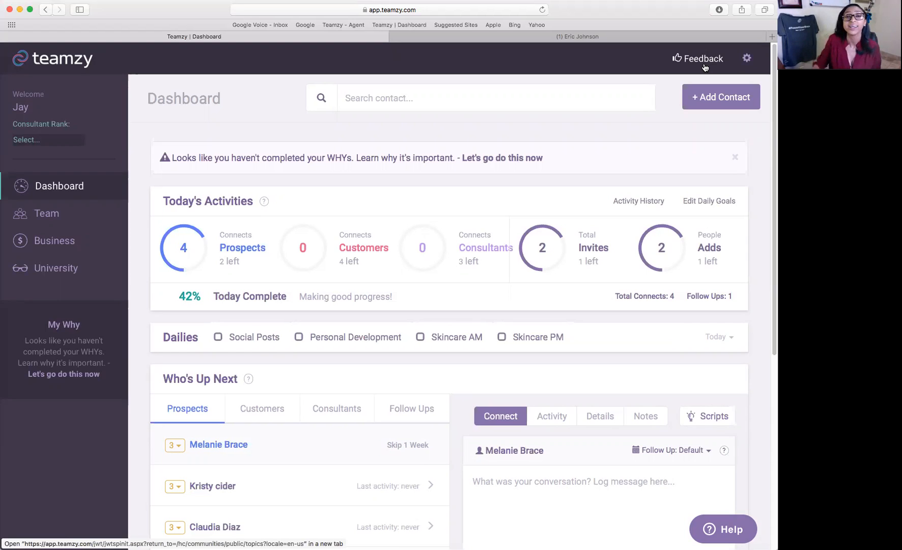
Review the monthly and yearly plan prices under Billing, then return to the Dashboard.
left_click(746, 60)
left_click(700, 104)
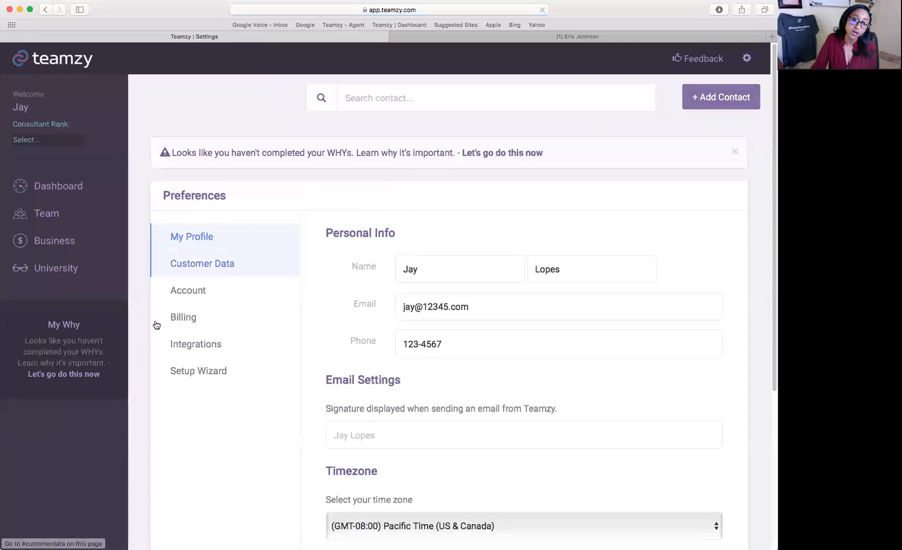
left_click(184, 320)
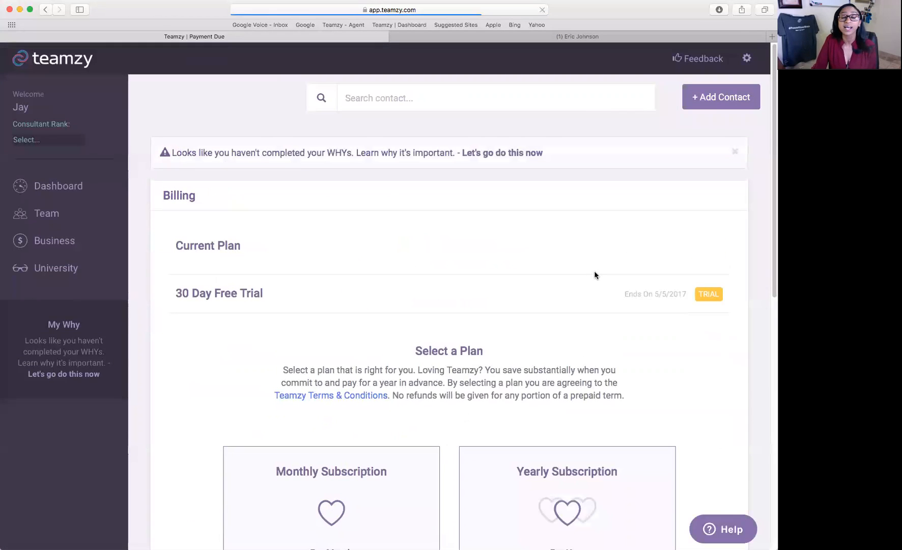
scroll(580, 295, "down", 5)
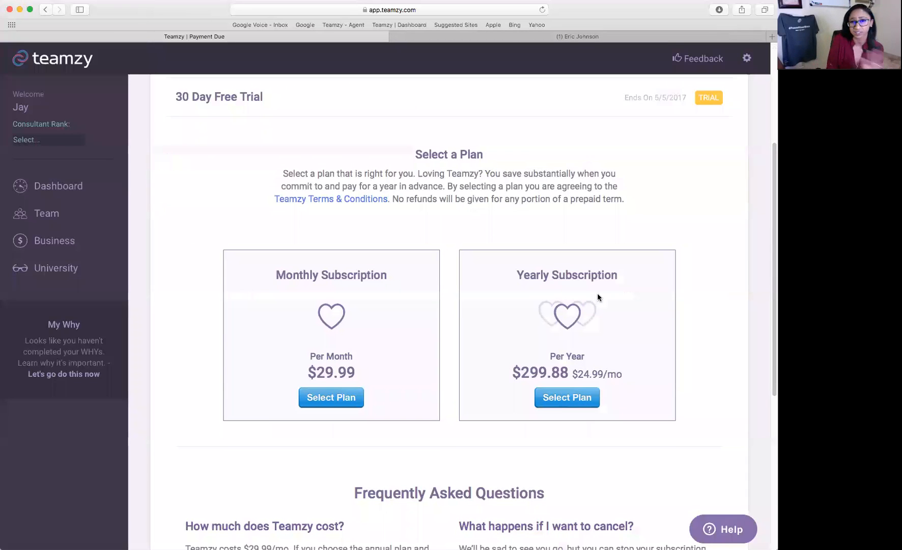
scroll(593, 290, "down", 1)
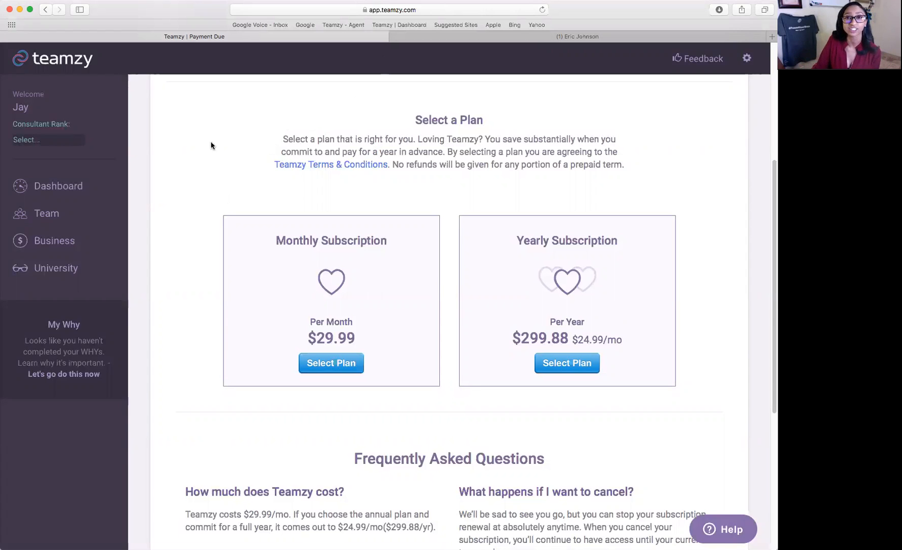
left_click(77, 189)
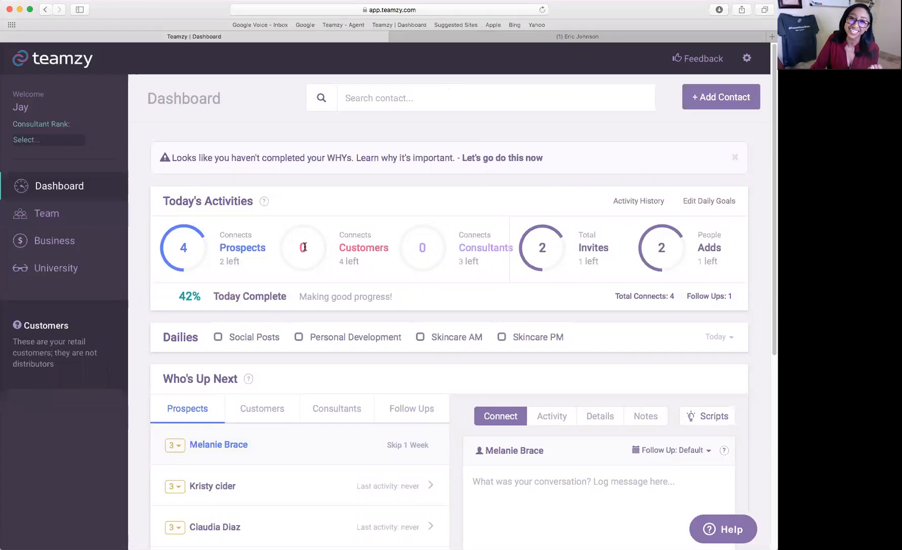
Choose Export Contacts from the Team page's Import menu to reach the contacts export page.
left_click(59, 222)
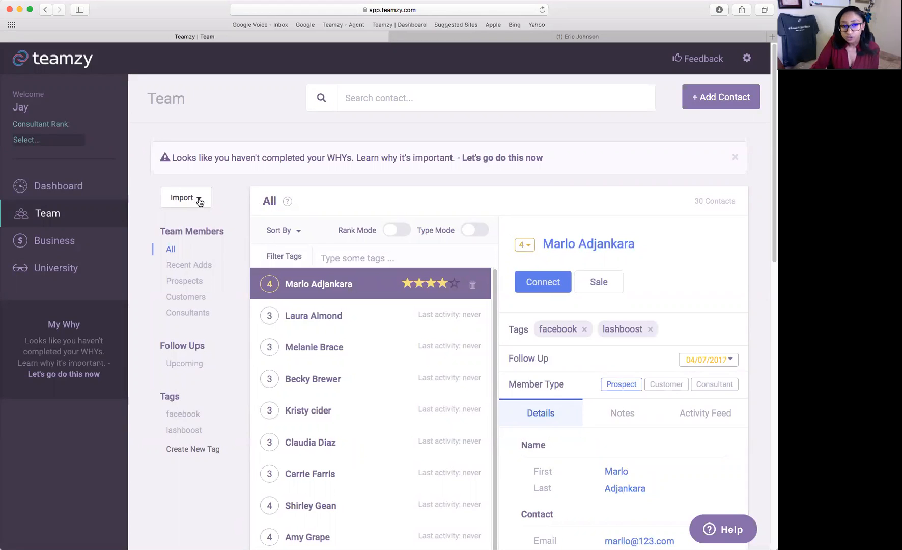
left_click(199, 198)
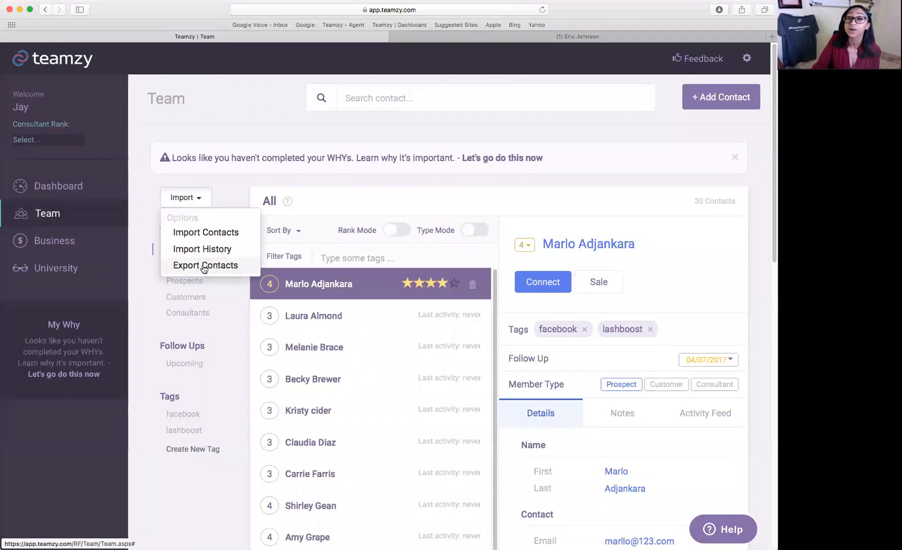
left_click(204, 266)
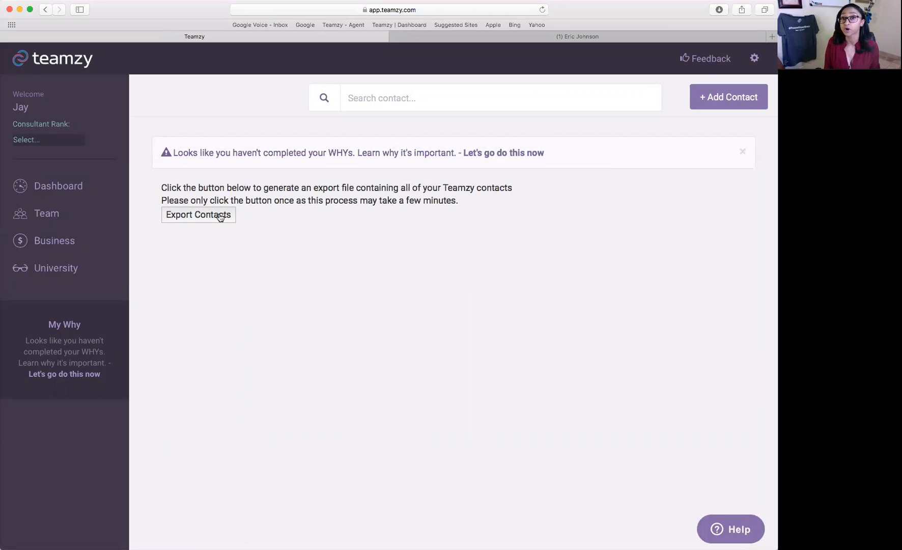
left_click(42, 243)
Scroll through the Business charts, ratios and Activity History, then go to the Team page.
scroll(544, 275, "down", 10)
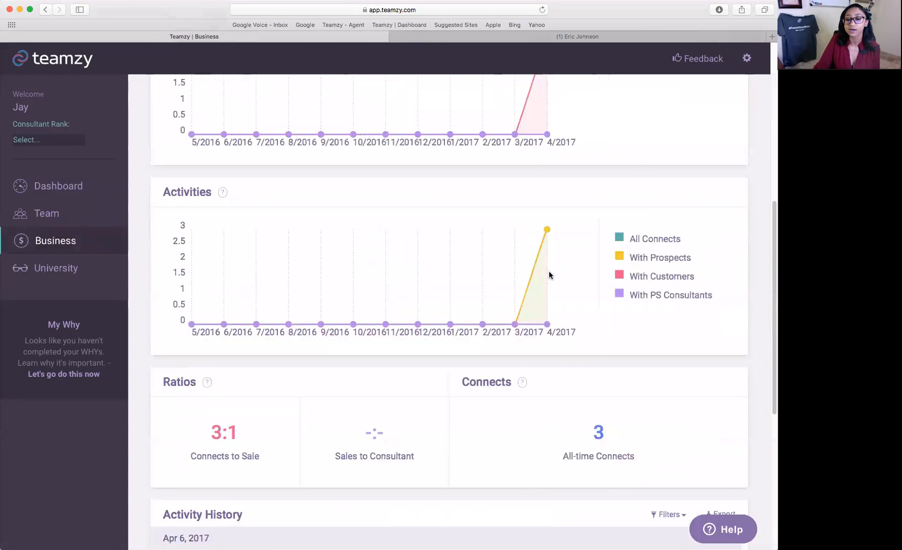
scroll(559, 280, "down", 2)
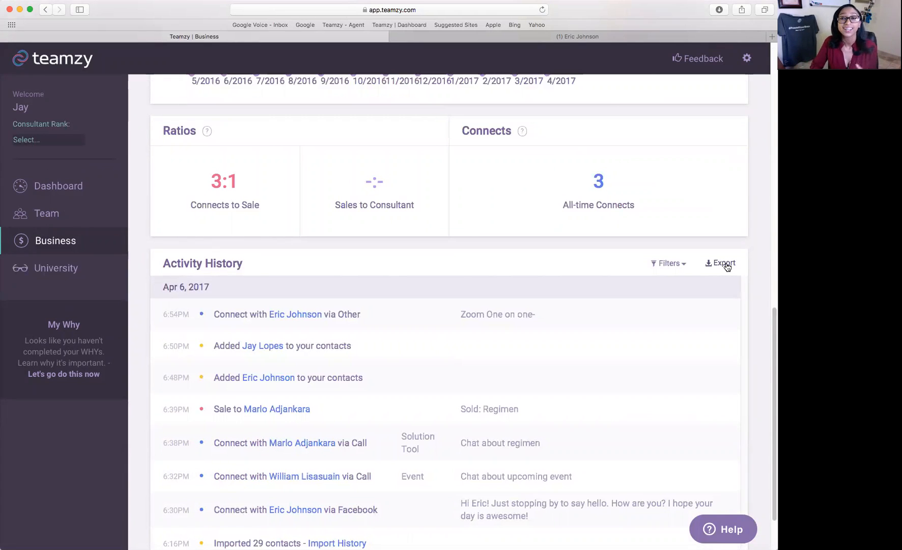
scroll(463, 81, "down", 1)
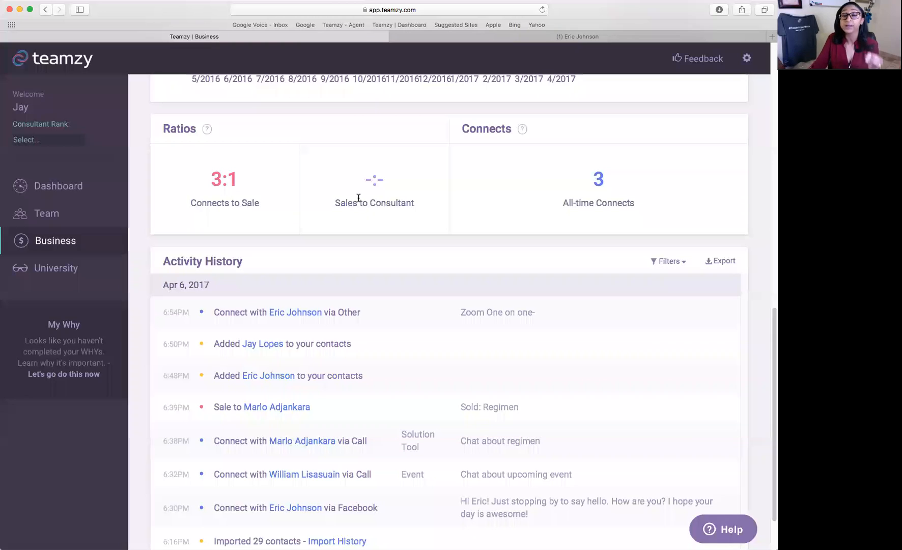
scroll(377, 203, "up", 1)
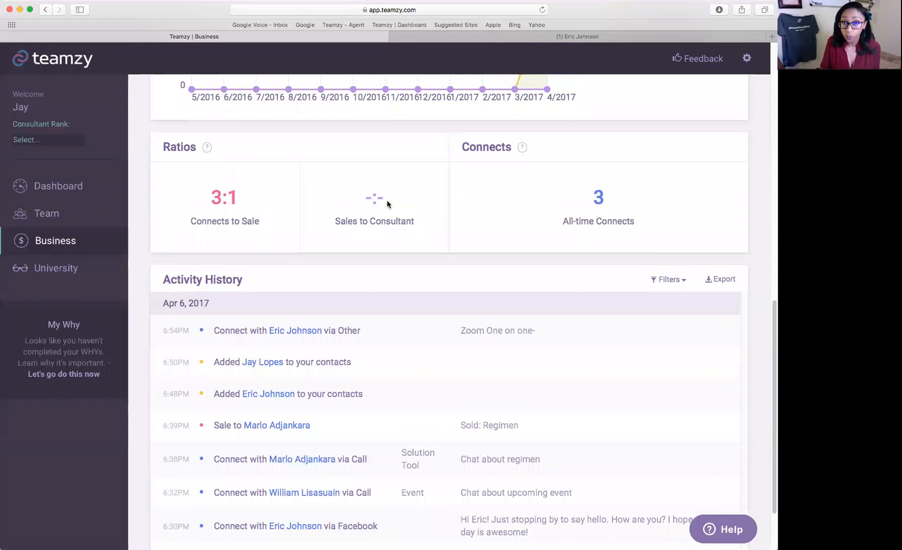
scroll(388, 201, "up", 10)
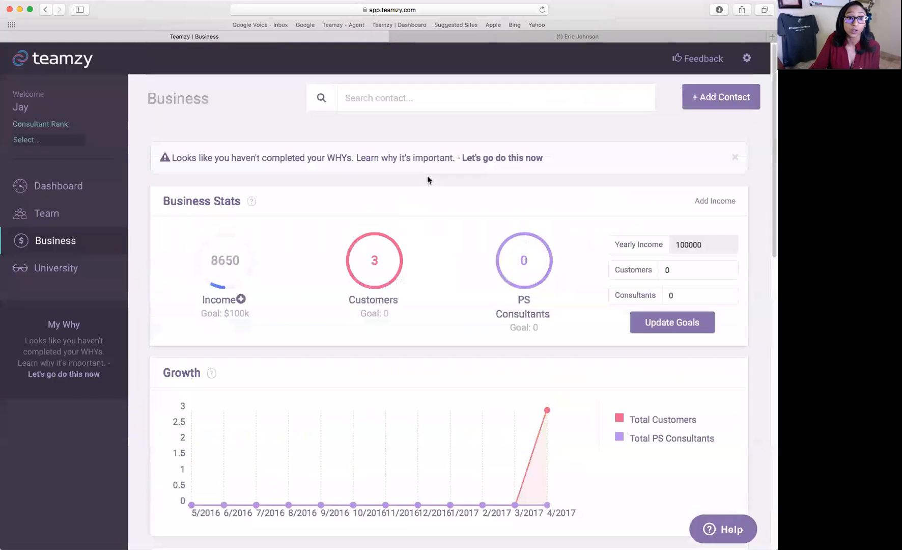
left_click(101, 221)
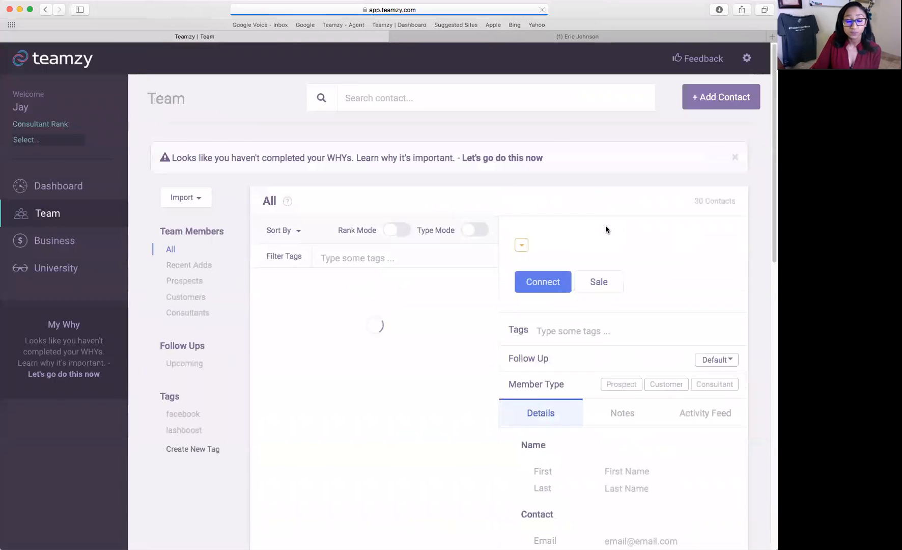
Choose Import History from the Import menu to see the 04/06/2017 importdemo.csv import.
left_click(200, 198)
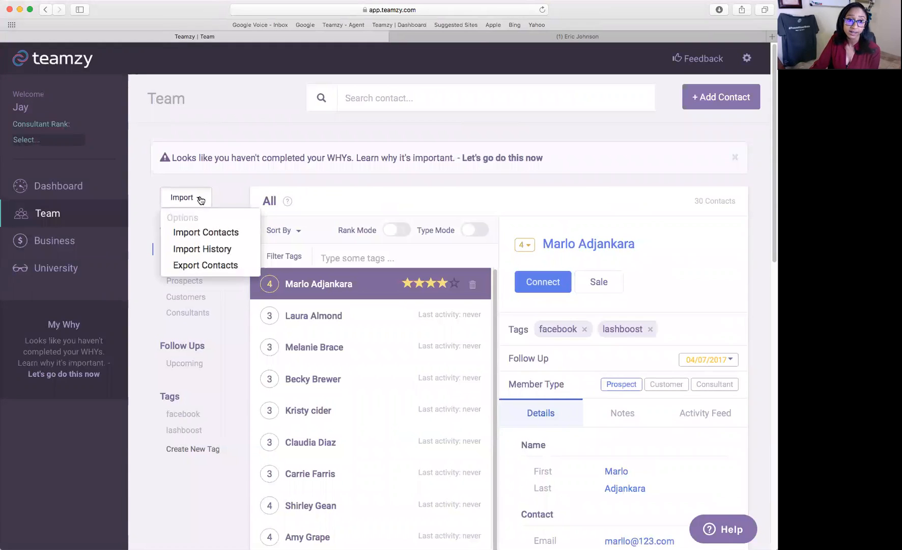
left_click(227, 250)
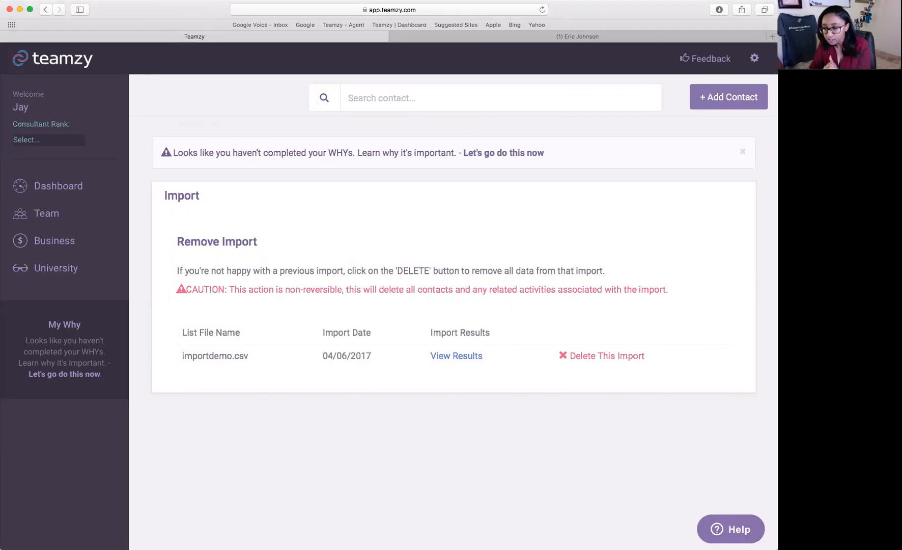
Return to the Dashboard and scroll down to today's activities and dailies.
left_click(57, 199)
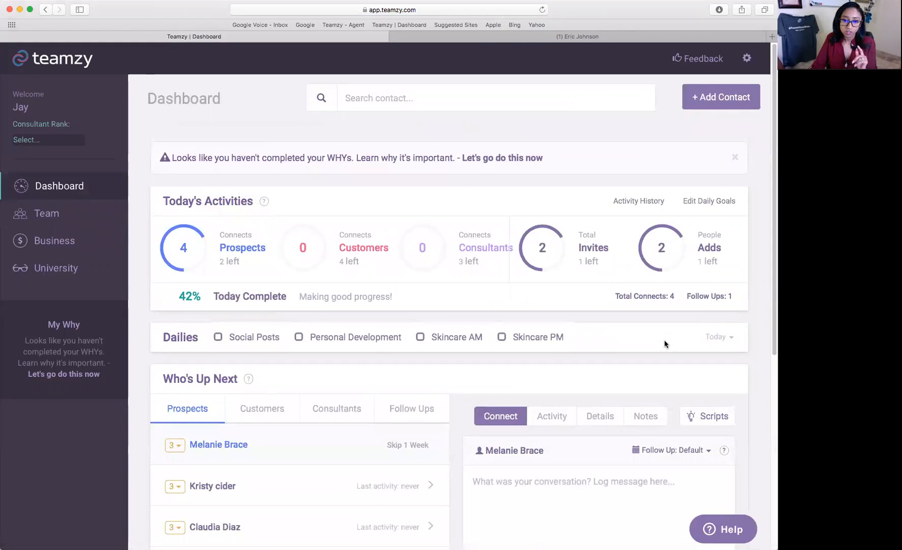
scroll(677, 329, "down", 1)
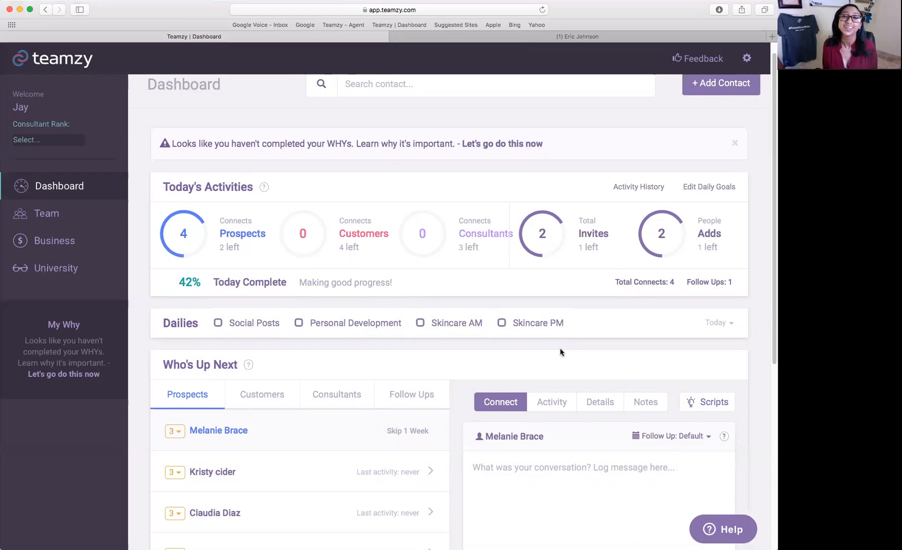
Check off the Social Posts and Personal Development dailies, leaving Skincare AM and PM open.
left_click(217, 323)
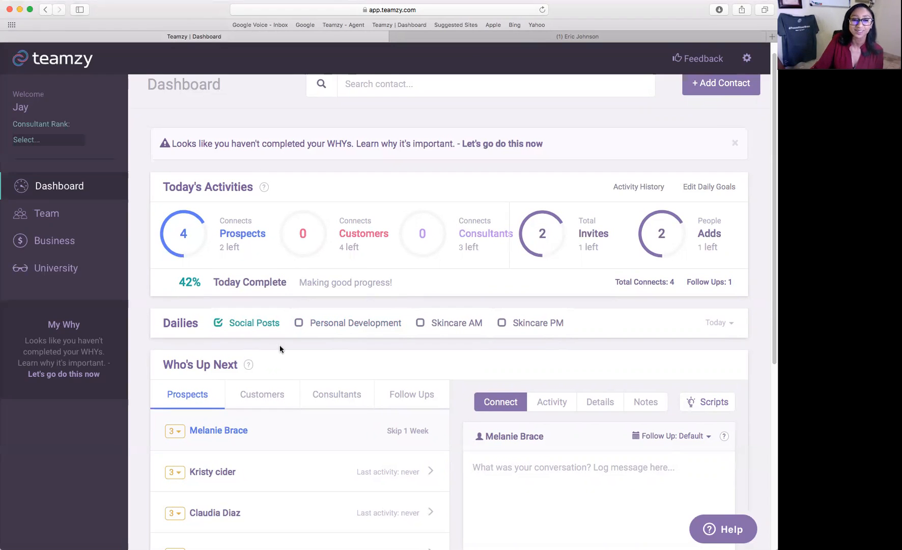
left_click(300, 325)
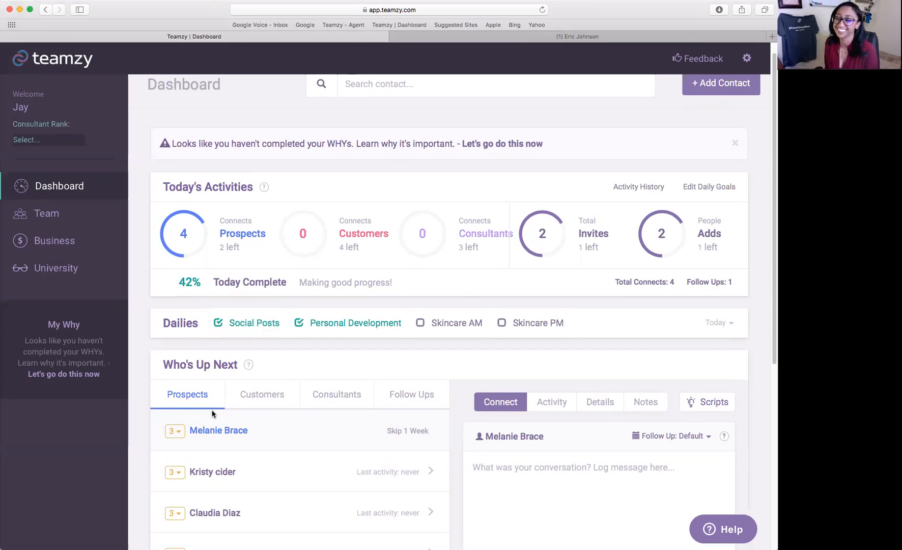
scroll(212, 414, "down", 1)
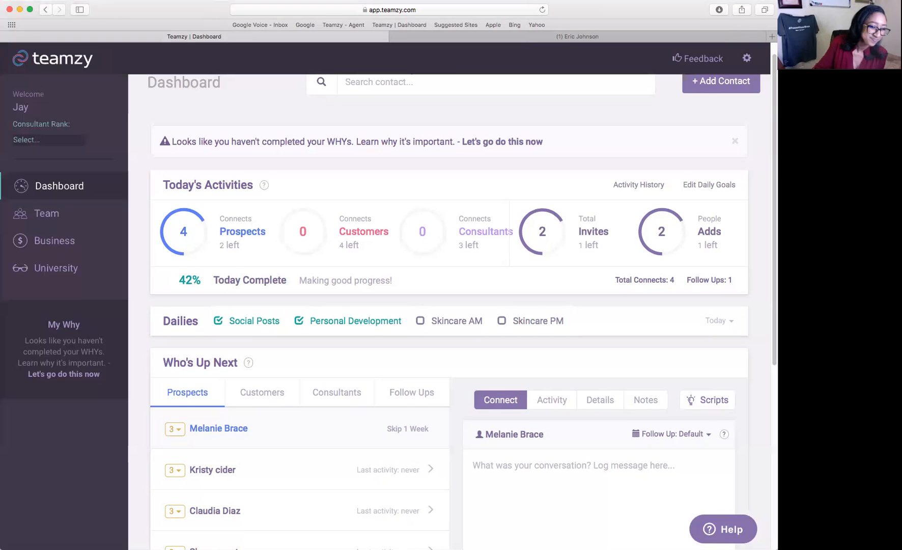
scroll(448, 305, "down", 3)
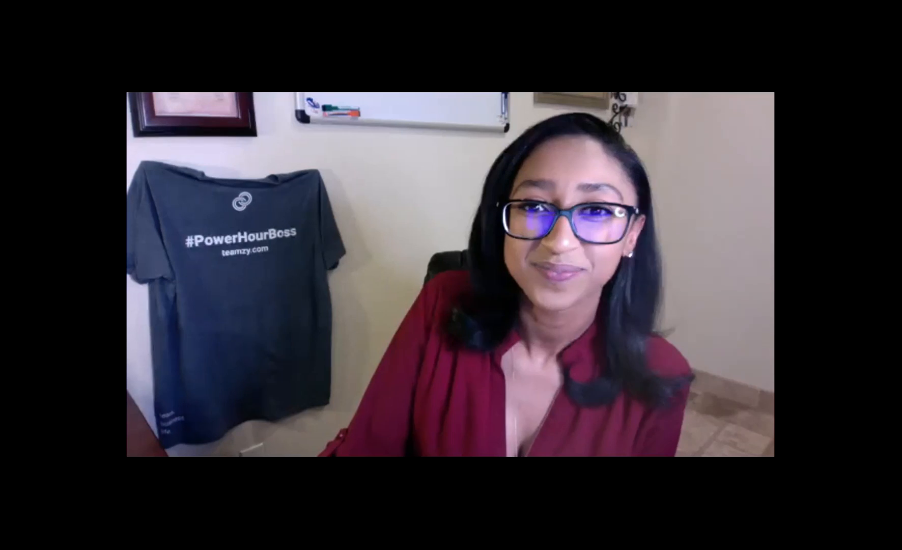